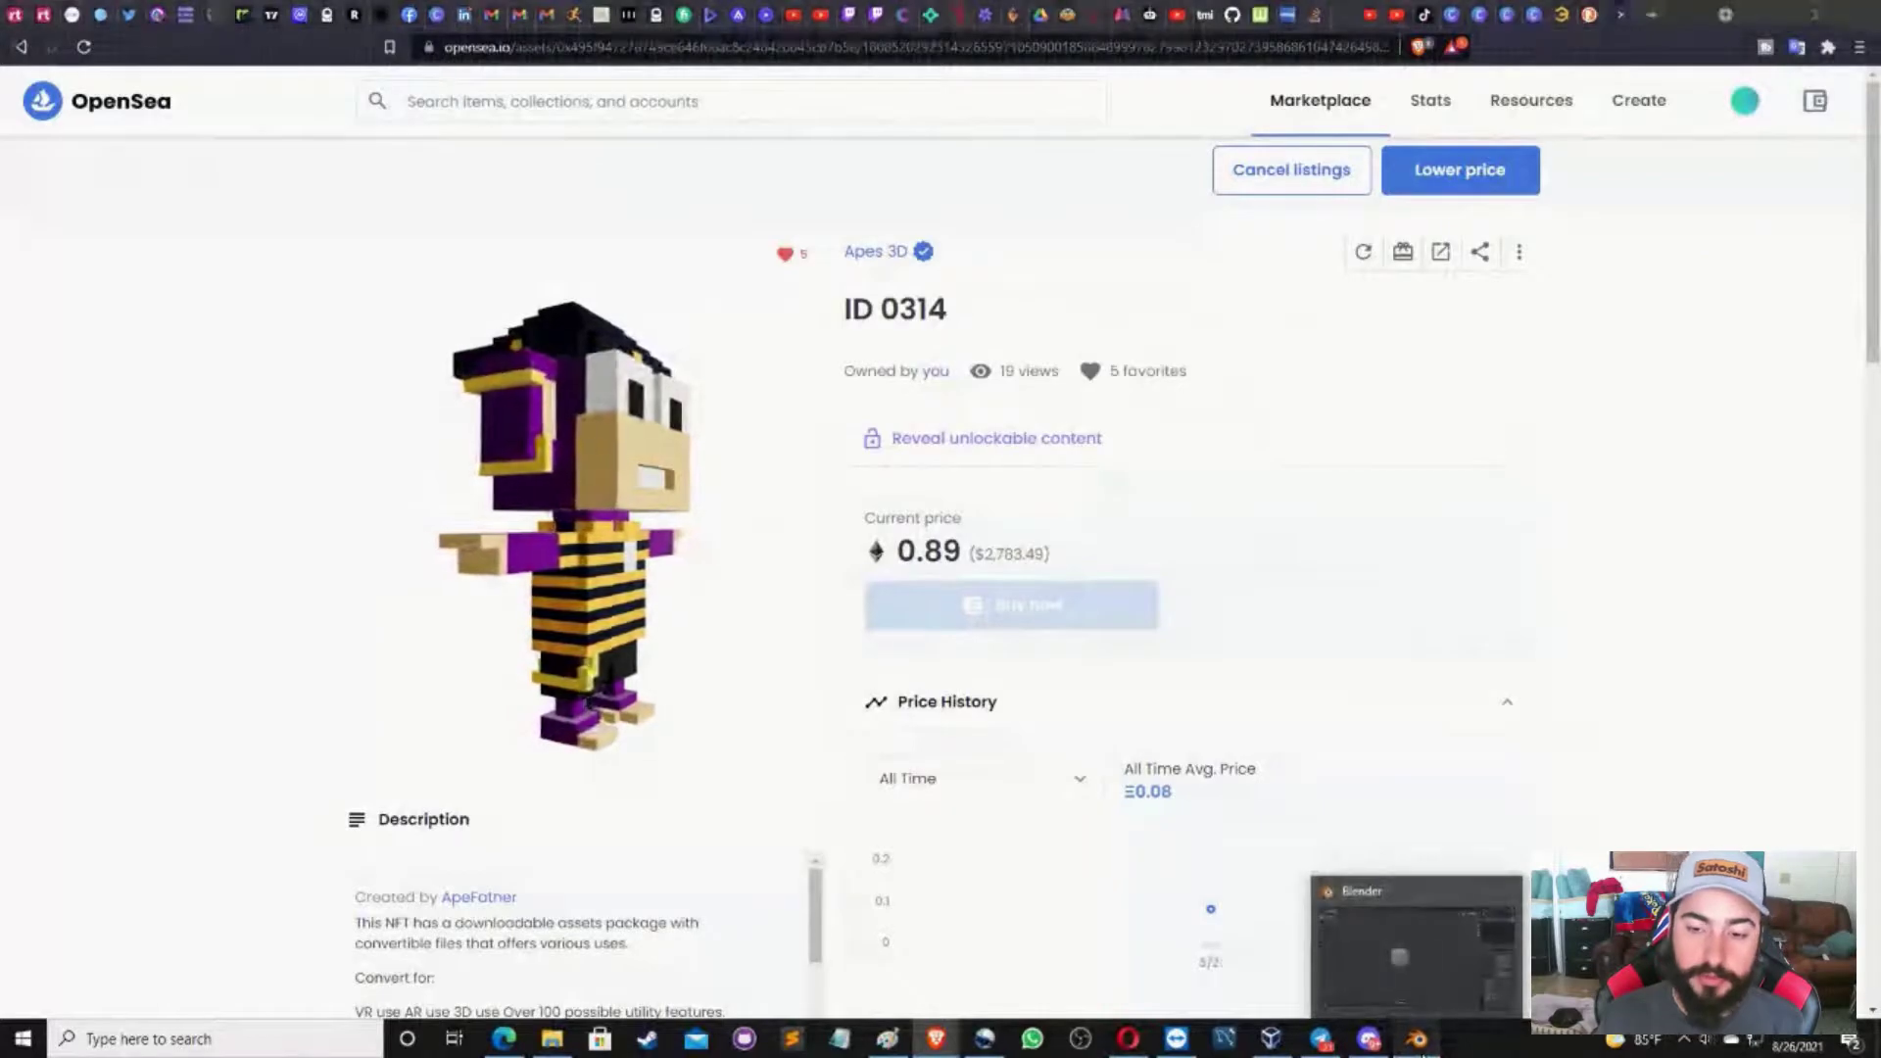
# Leave the Apes 3D ID 0314 listing and bring up Blender's default cube scene
pyautogui.click(1417, 1039)
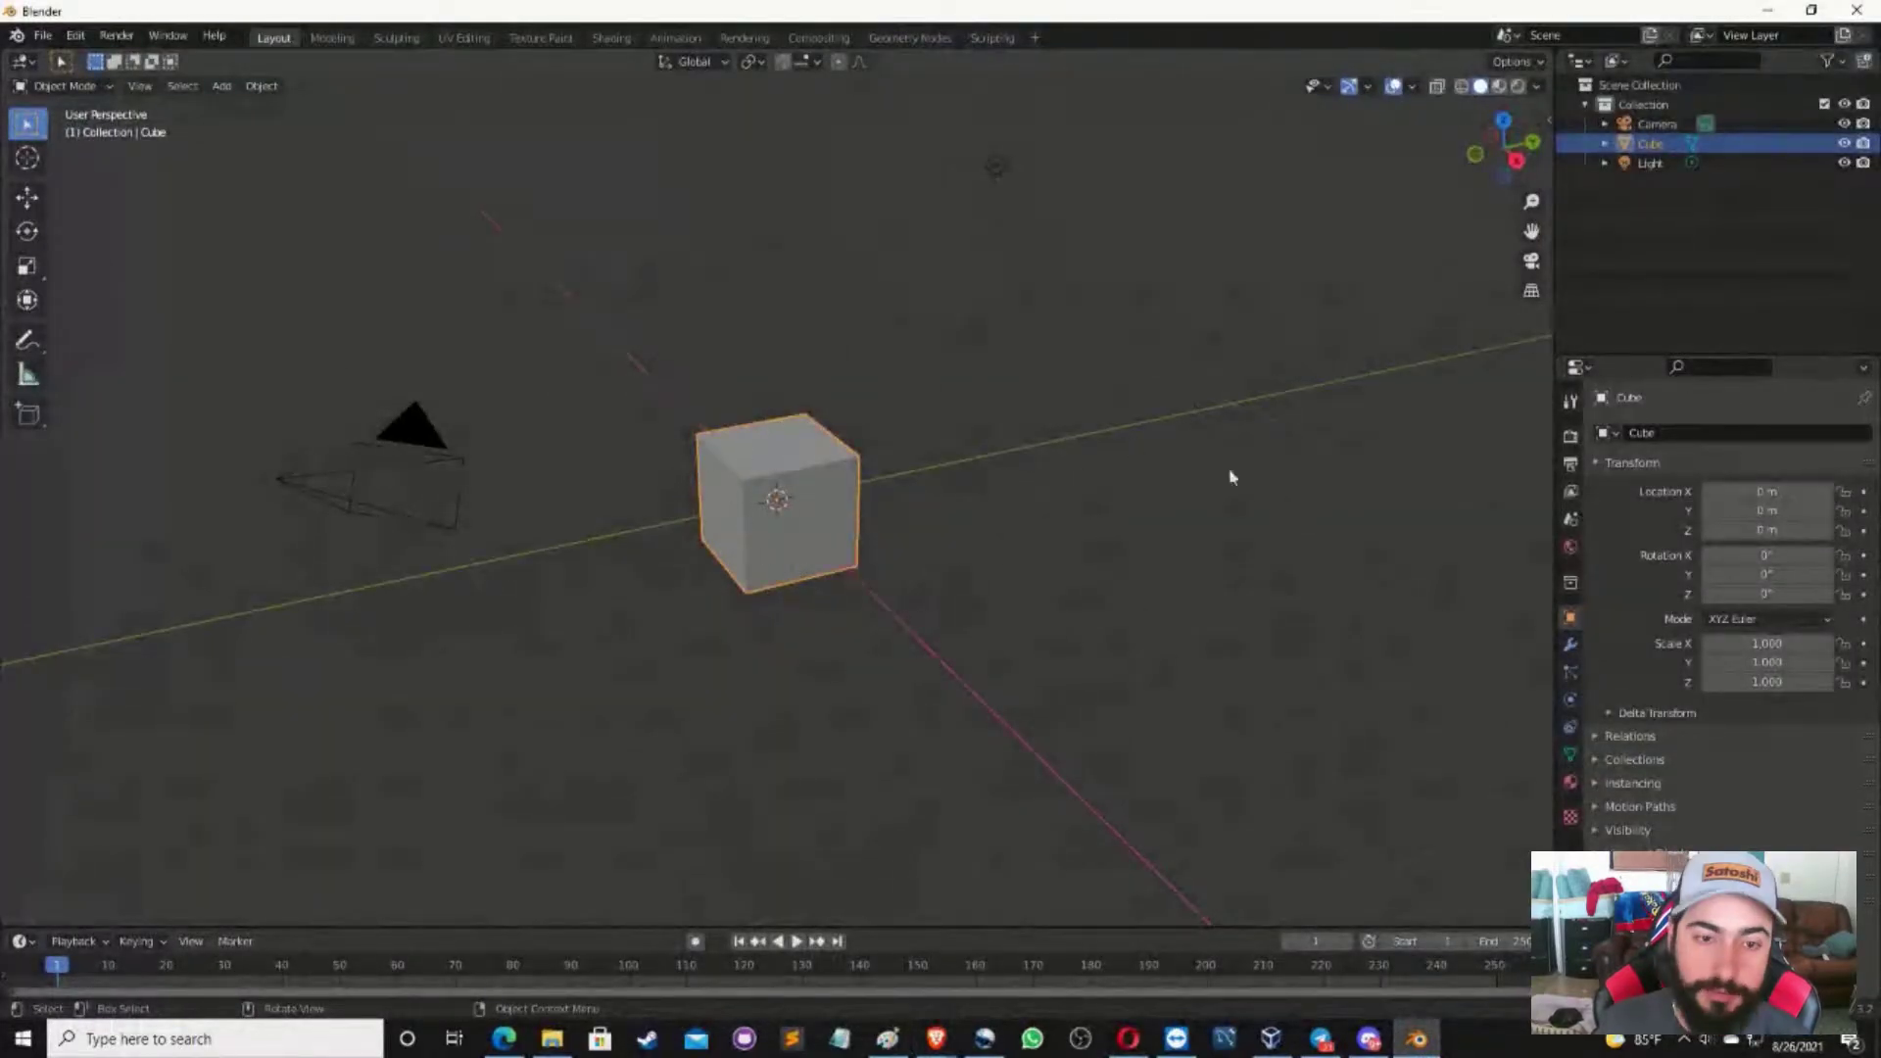
# Delete the default Camera, Cube and Light, leaving an empty Collection
pyautogui.click(1642, 127)
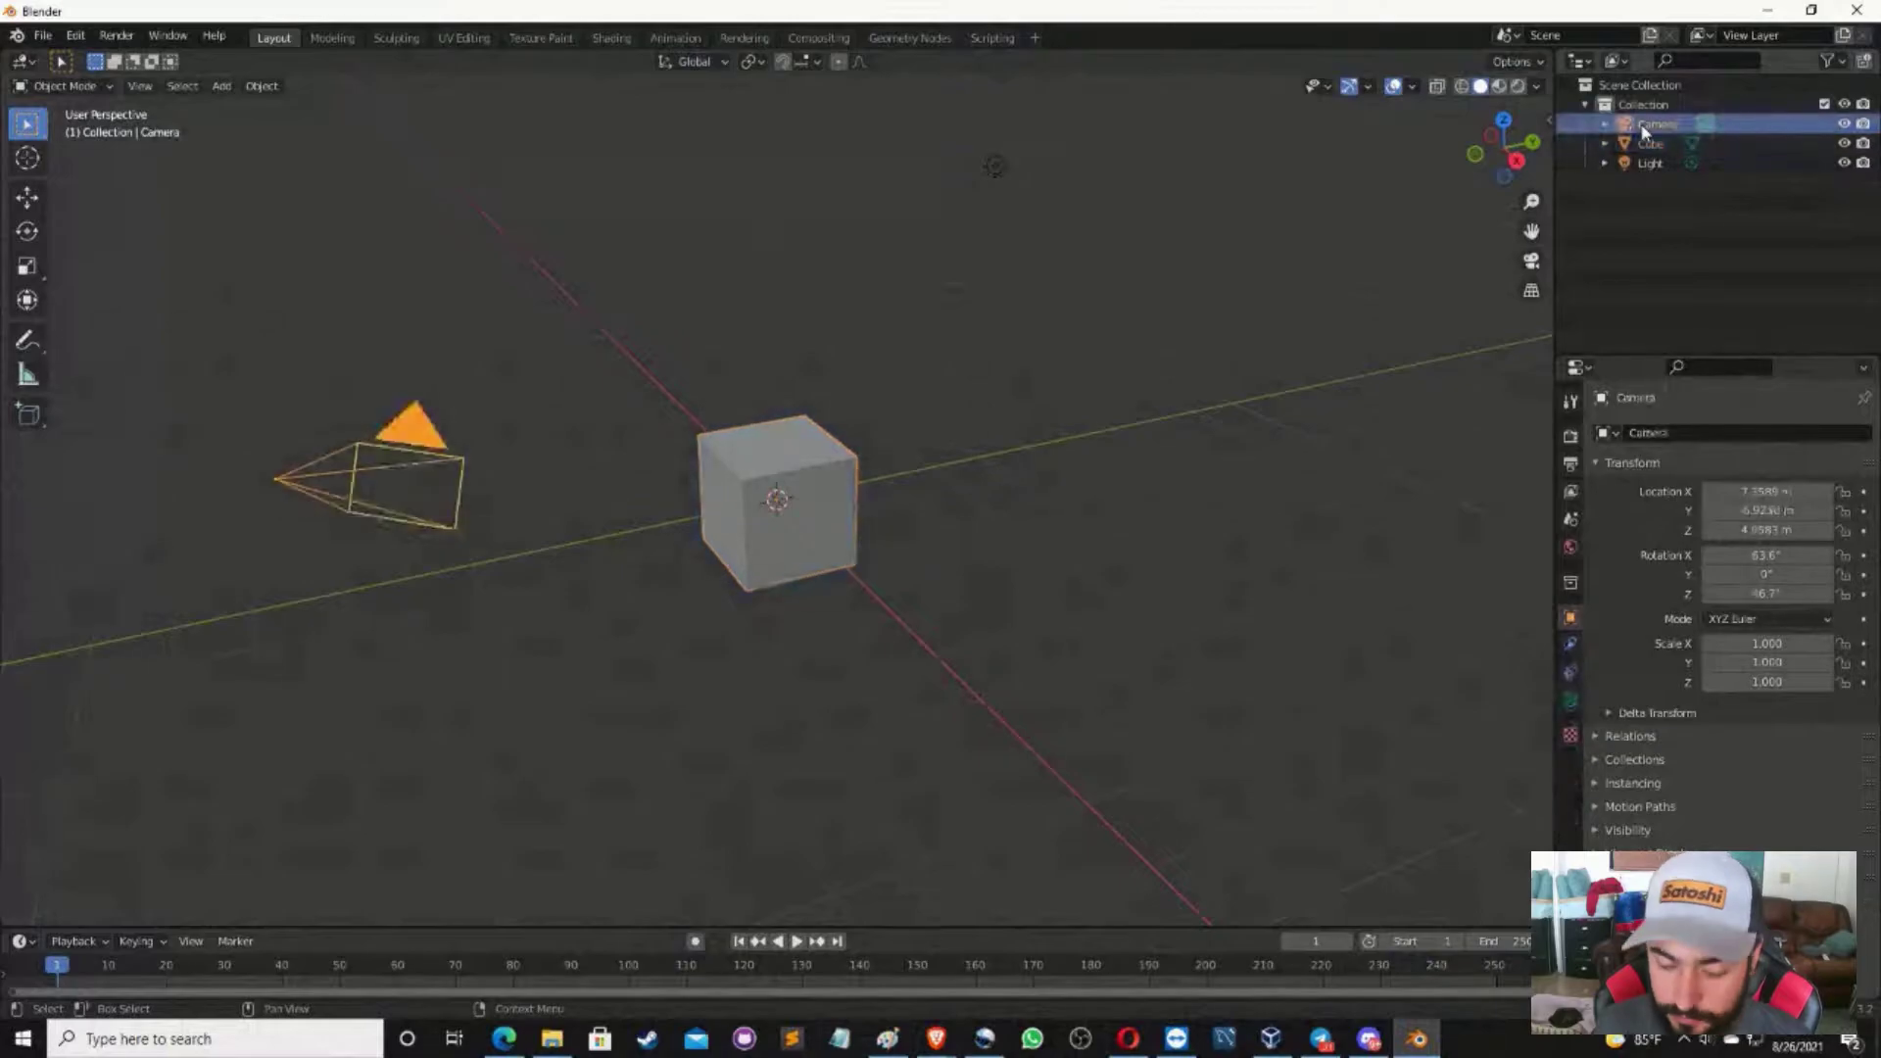
pyautogui.press('Delete')
pyautogui.click(1643, 124)
pyautogui.press('Delete')
pyautogui.click(1643, 123)
pyautogui.press('Delete')
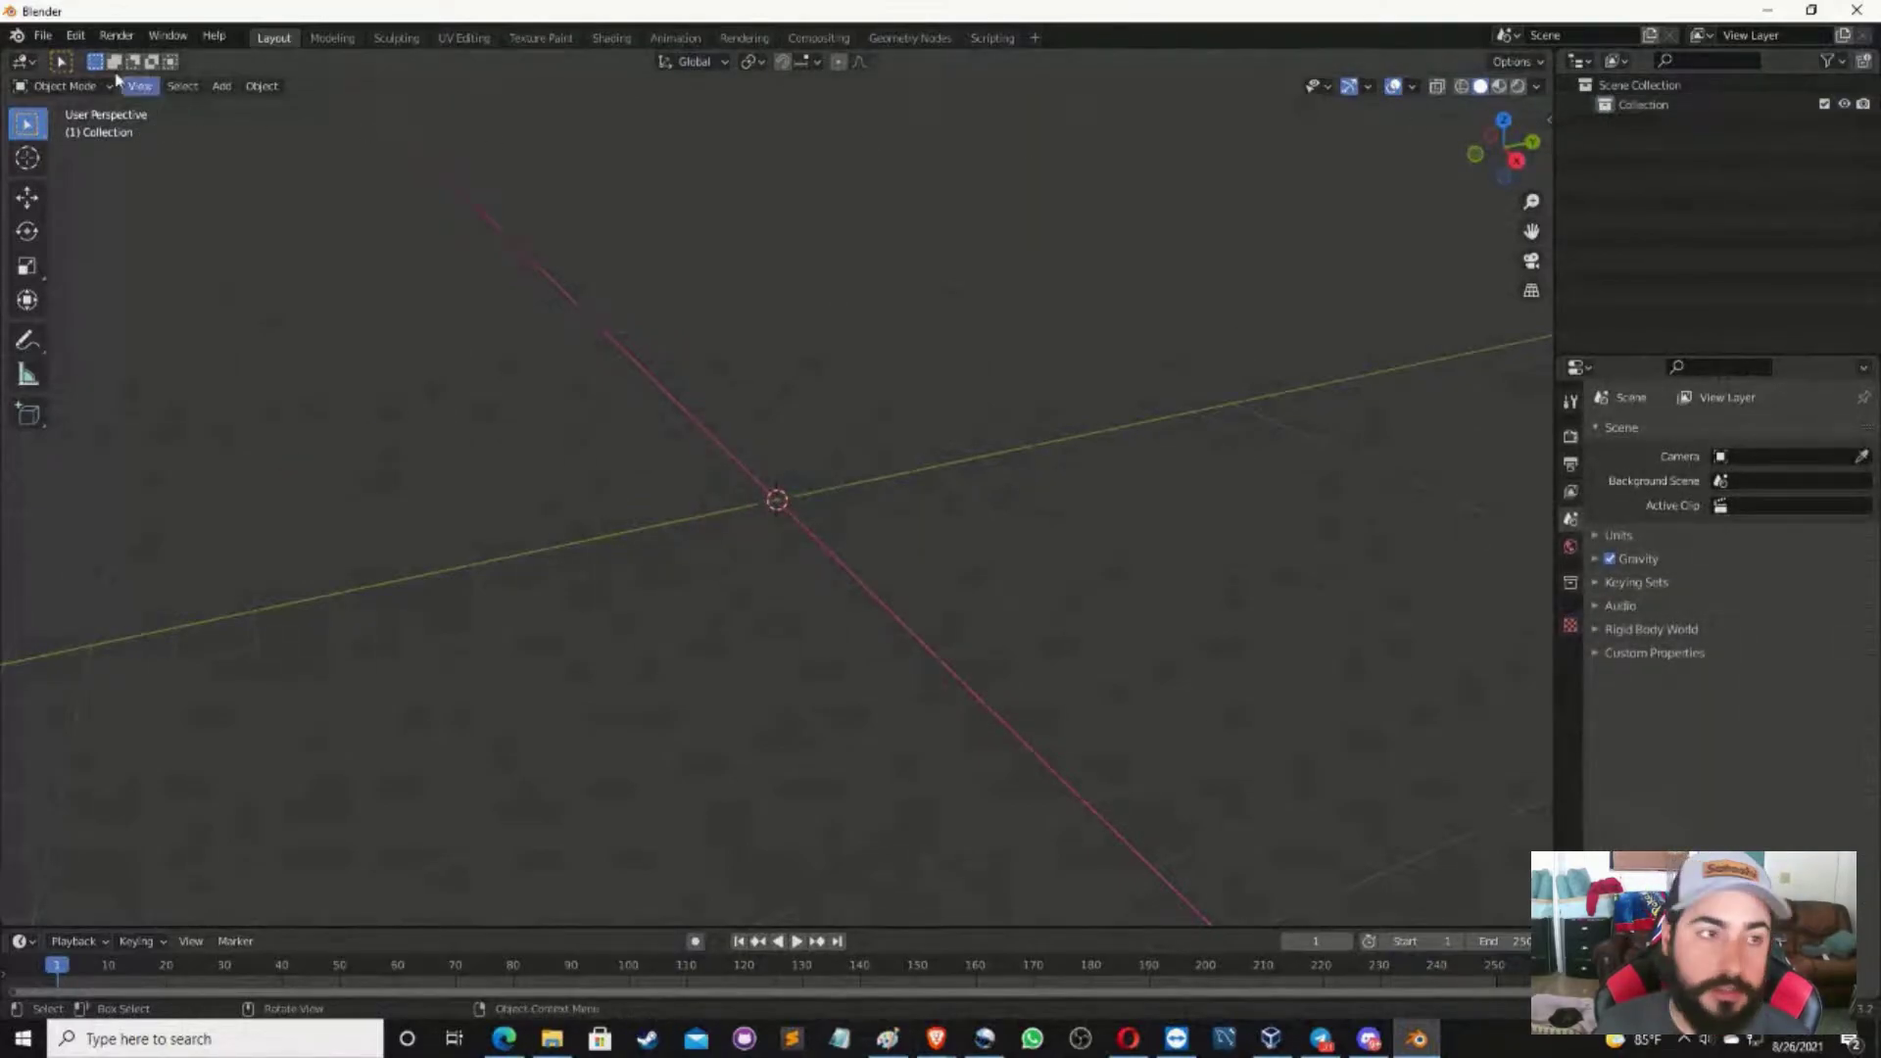
# Import the ape's Wavefront .obj from D:\monkey\monkey314 and view it from the front
pyautogui.click(43, 35)
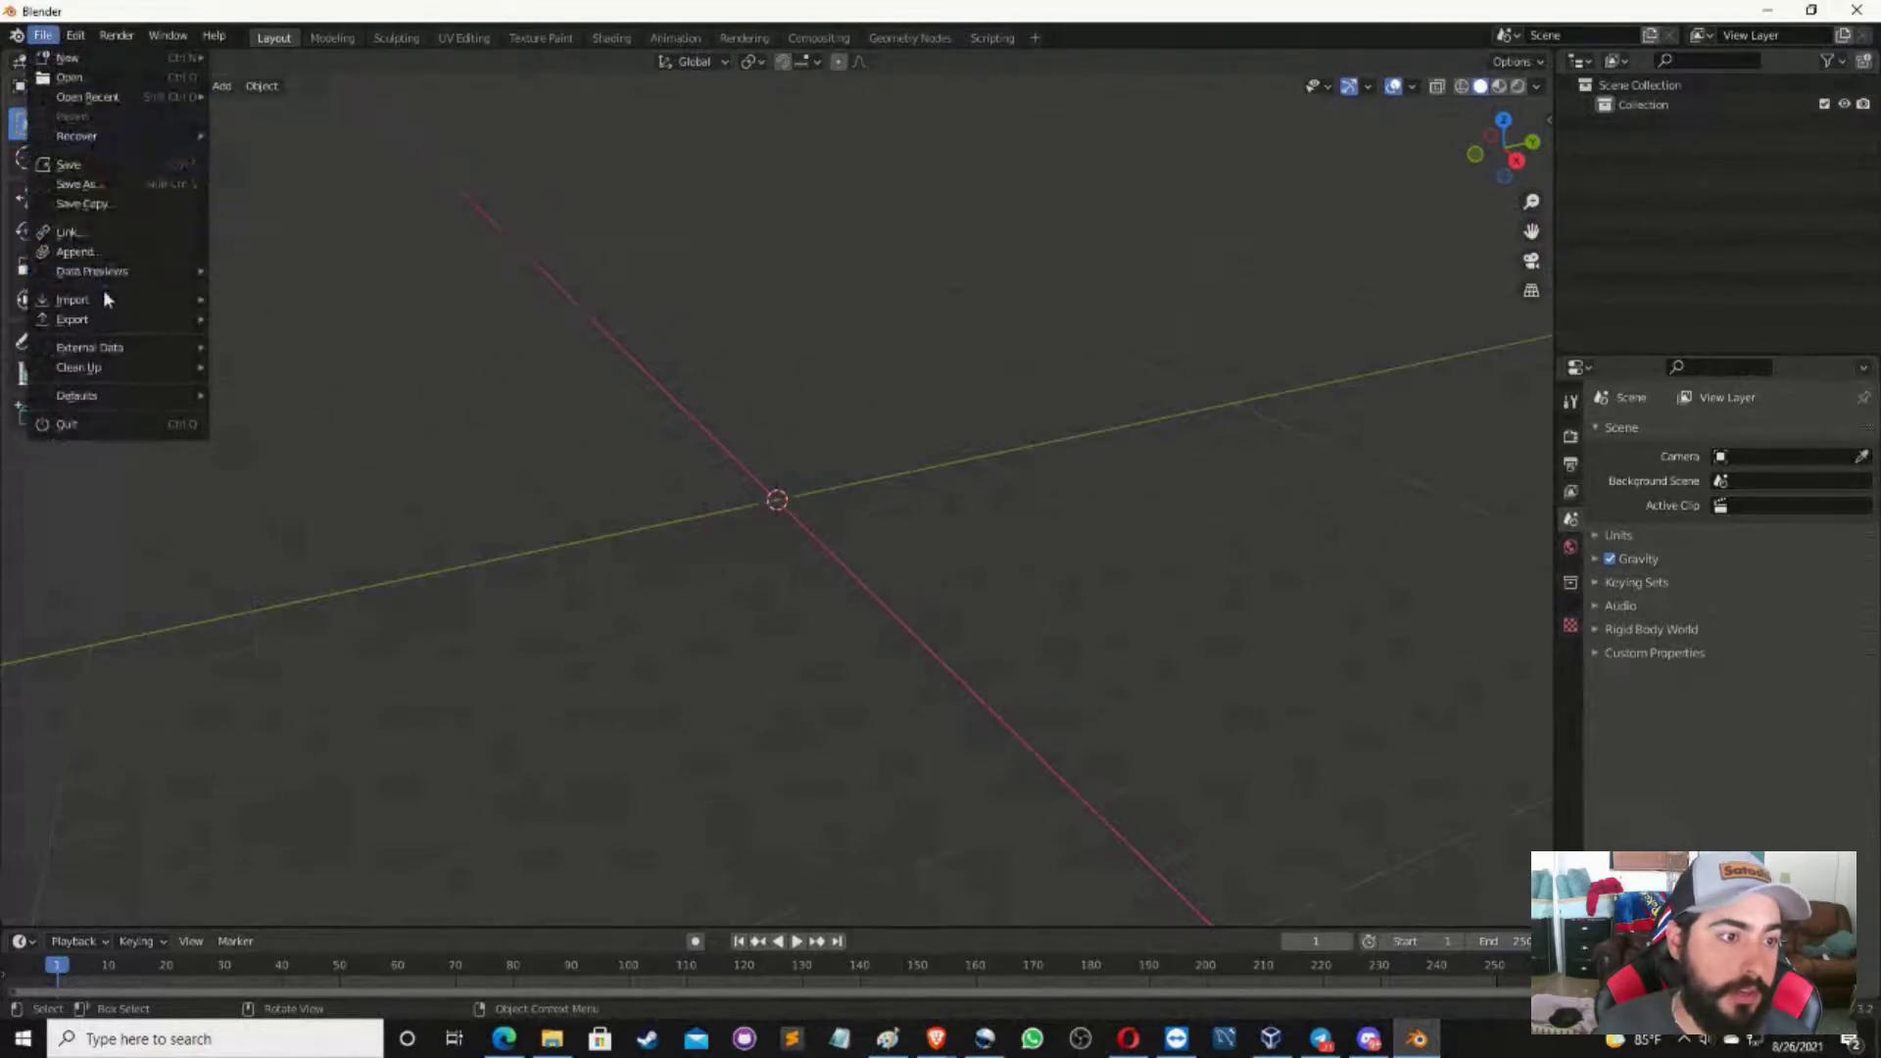
pyautogui.moveTo(130, 301)
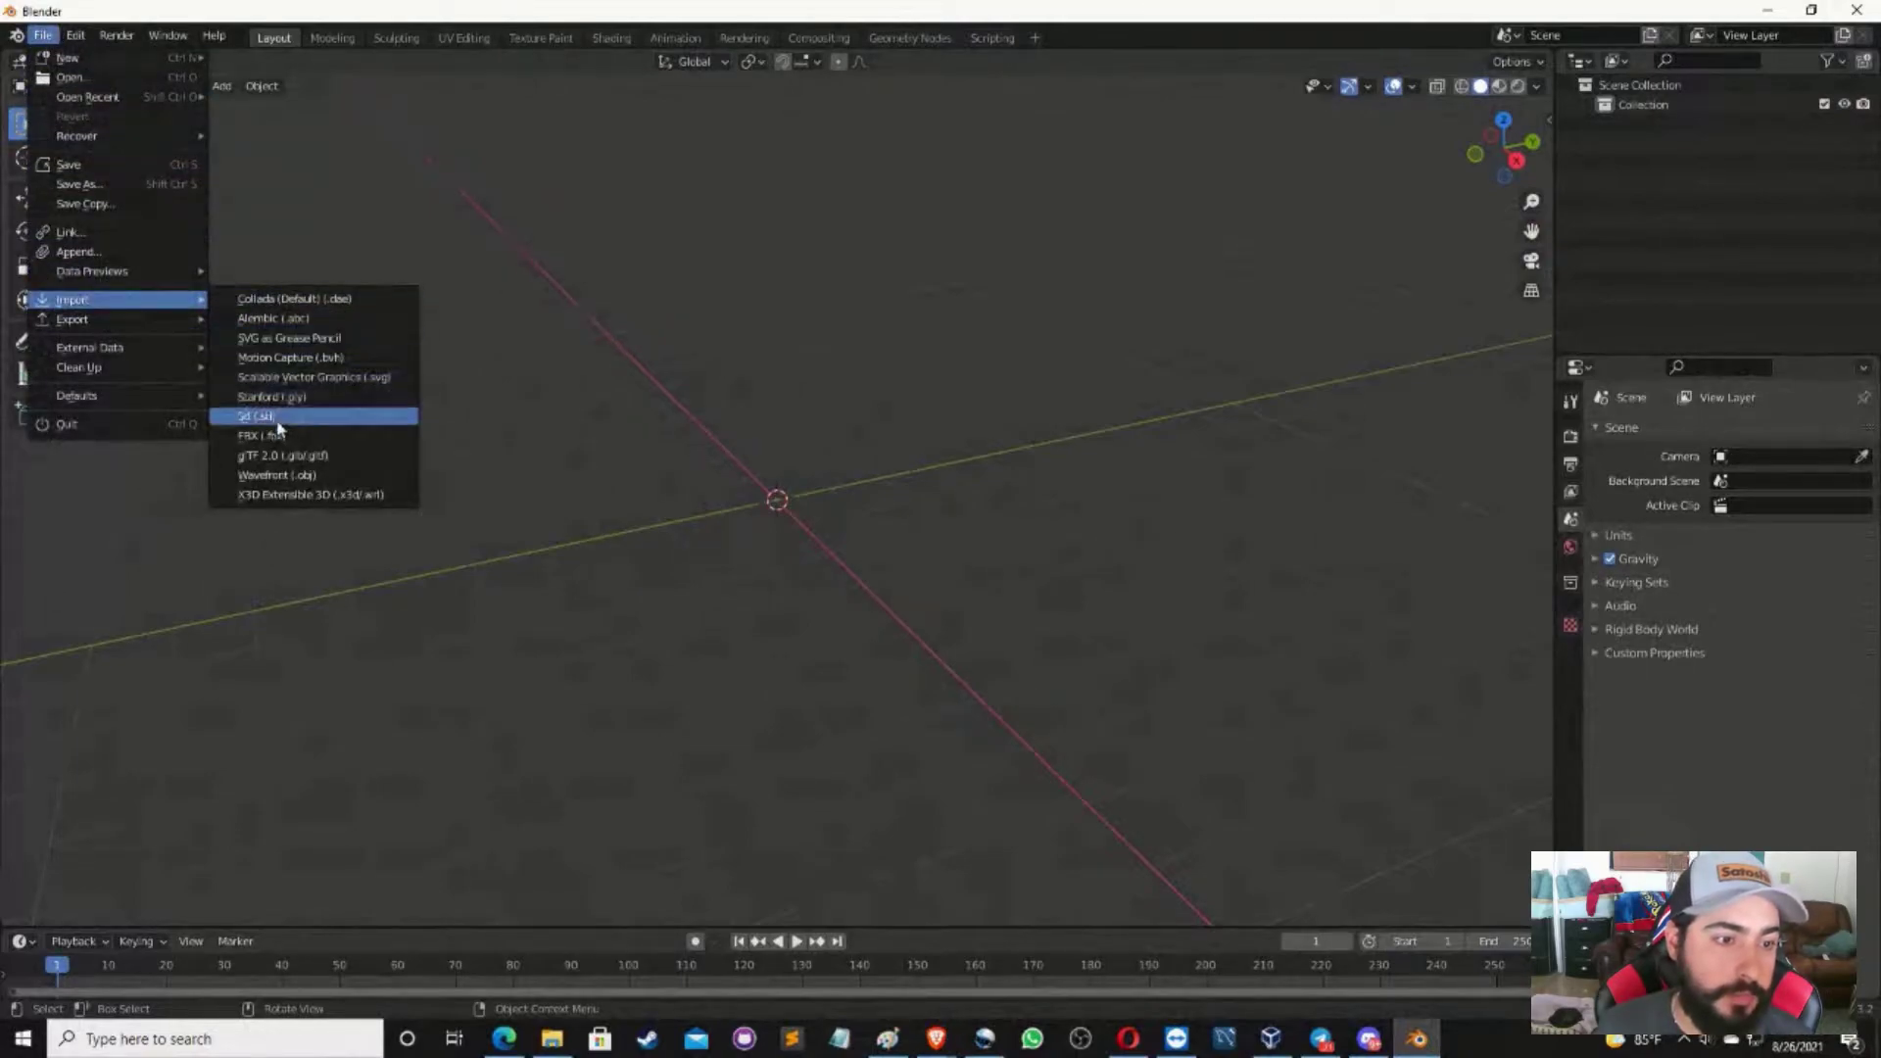
pyautogui.click(308, 477)
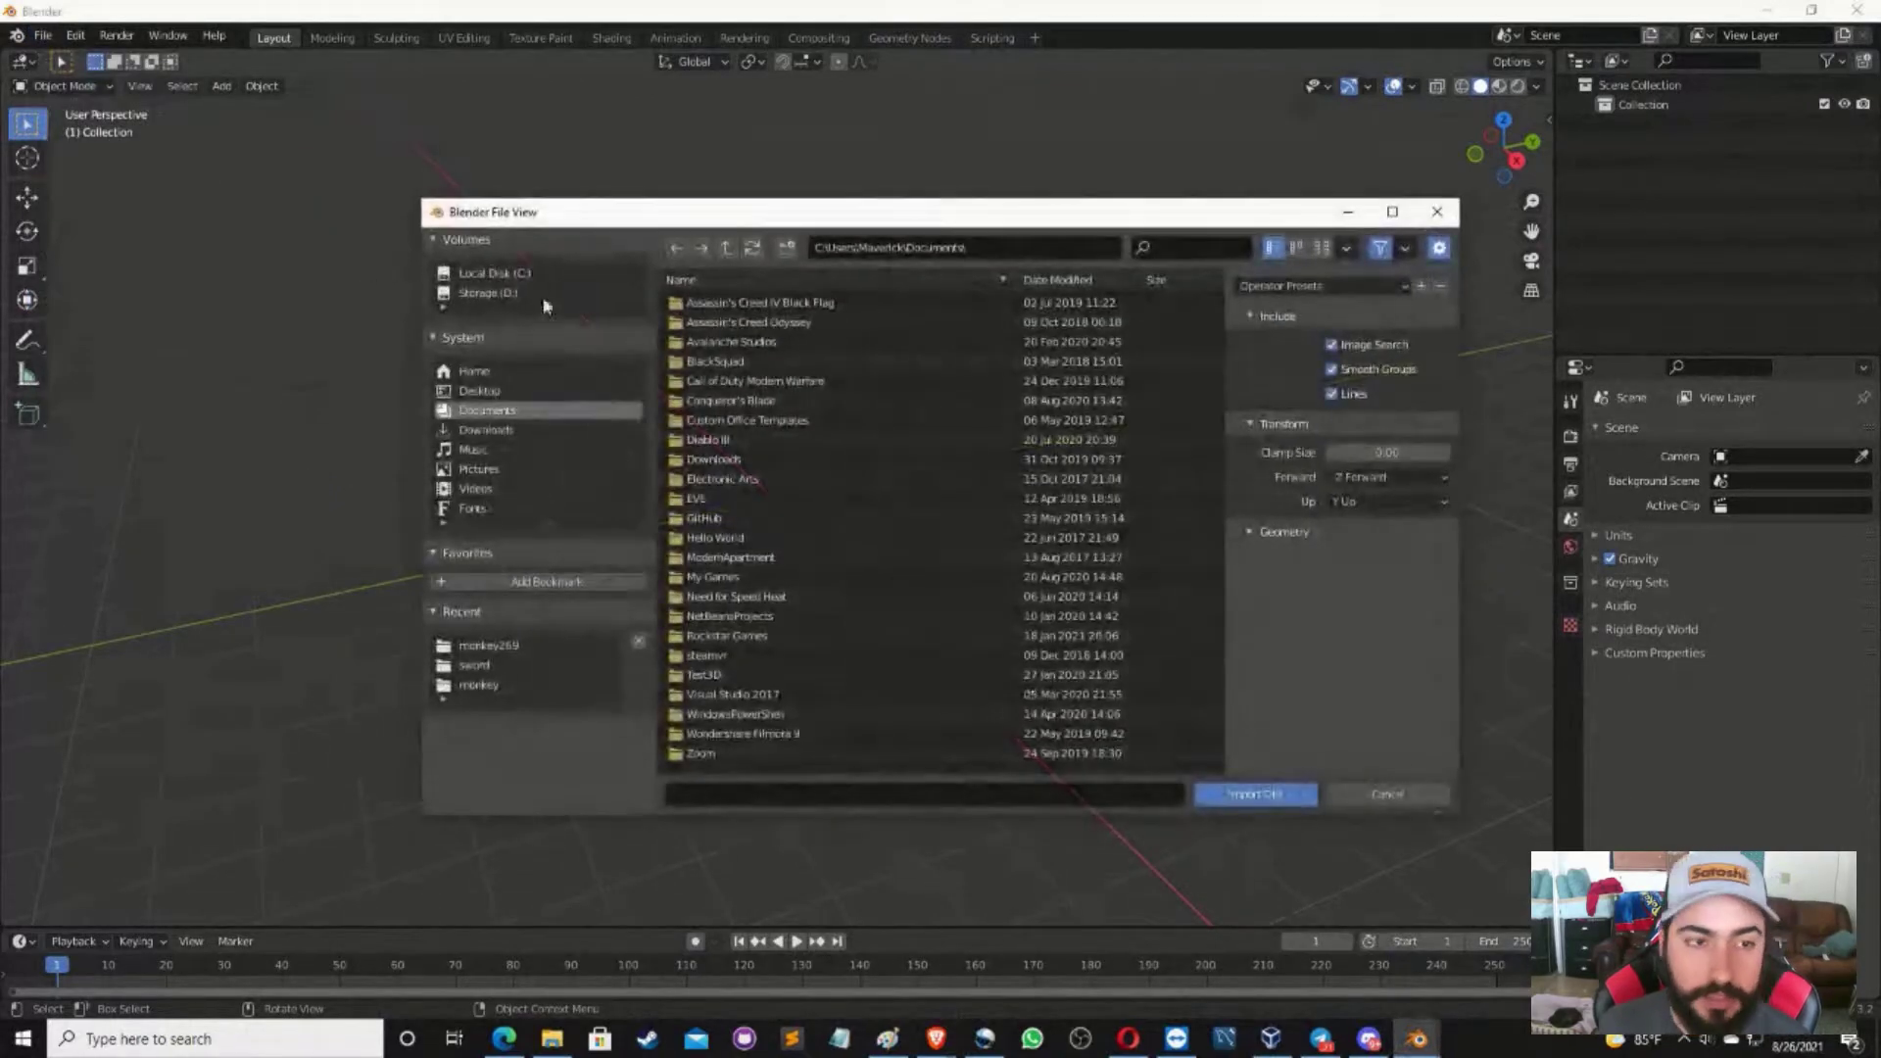
pyautogui.click(484, 292)
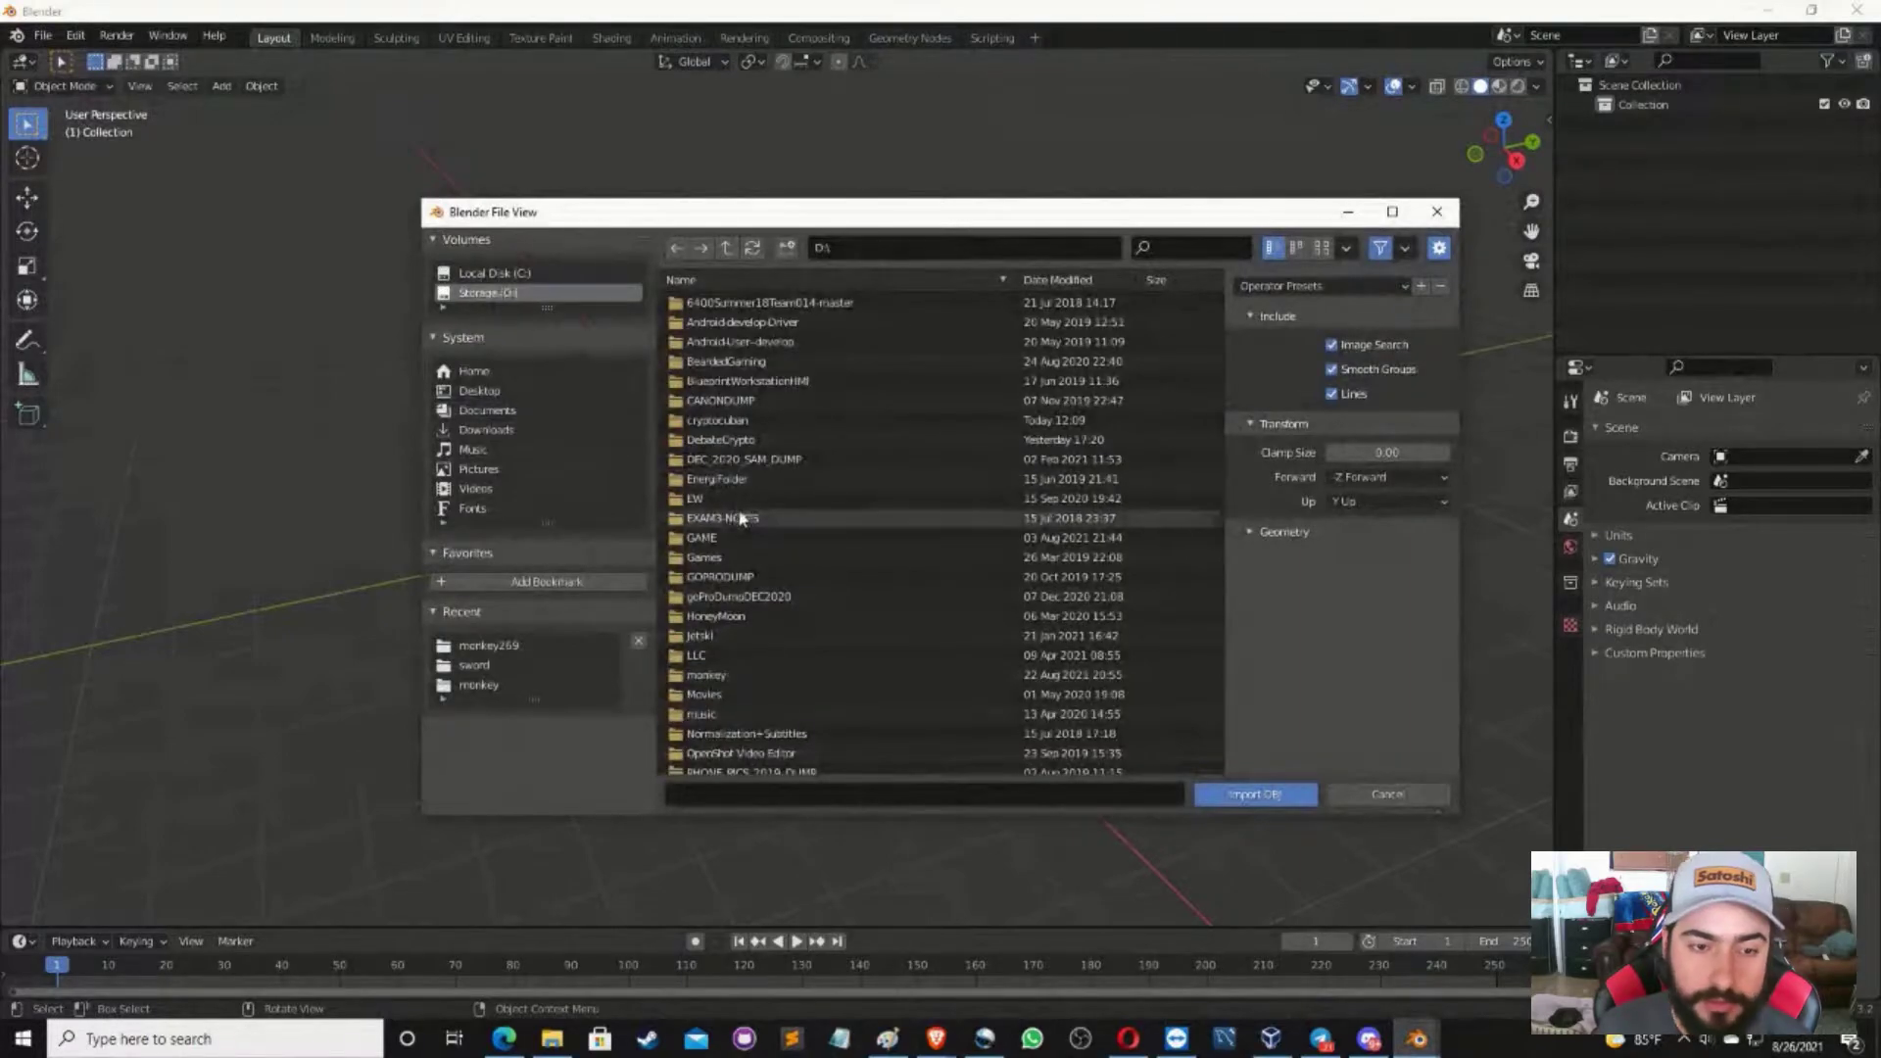
pyautogui.click(710, 676)
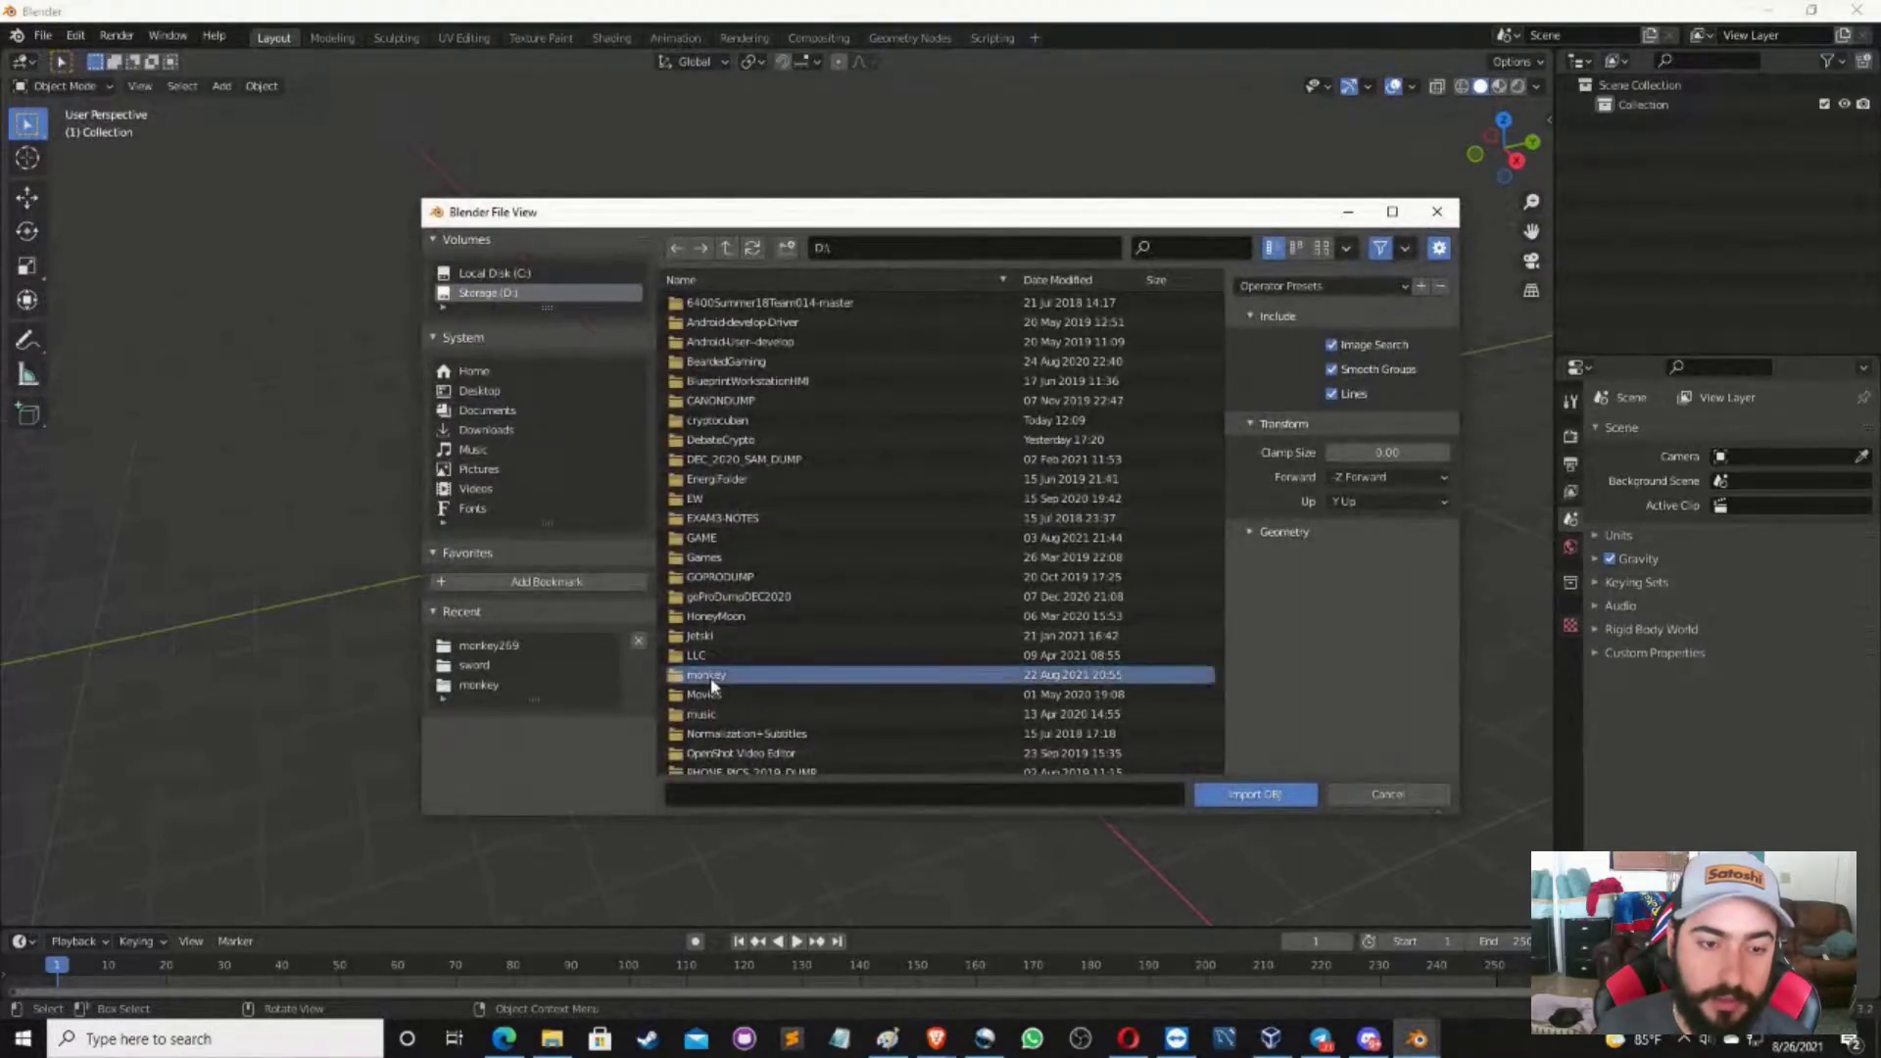
pyautogui.doubleClick(711, 676)
pyautogui.doubleClick(711, 323)
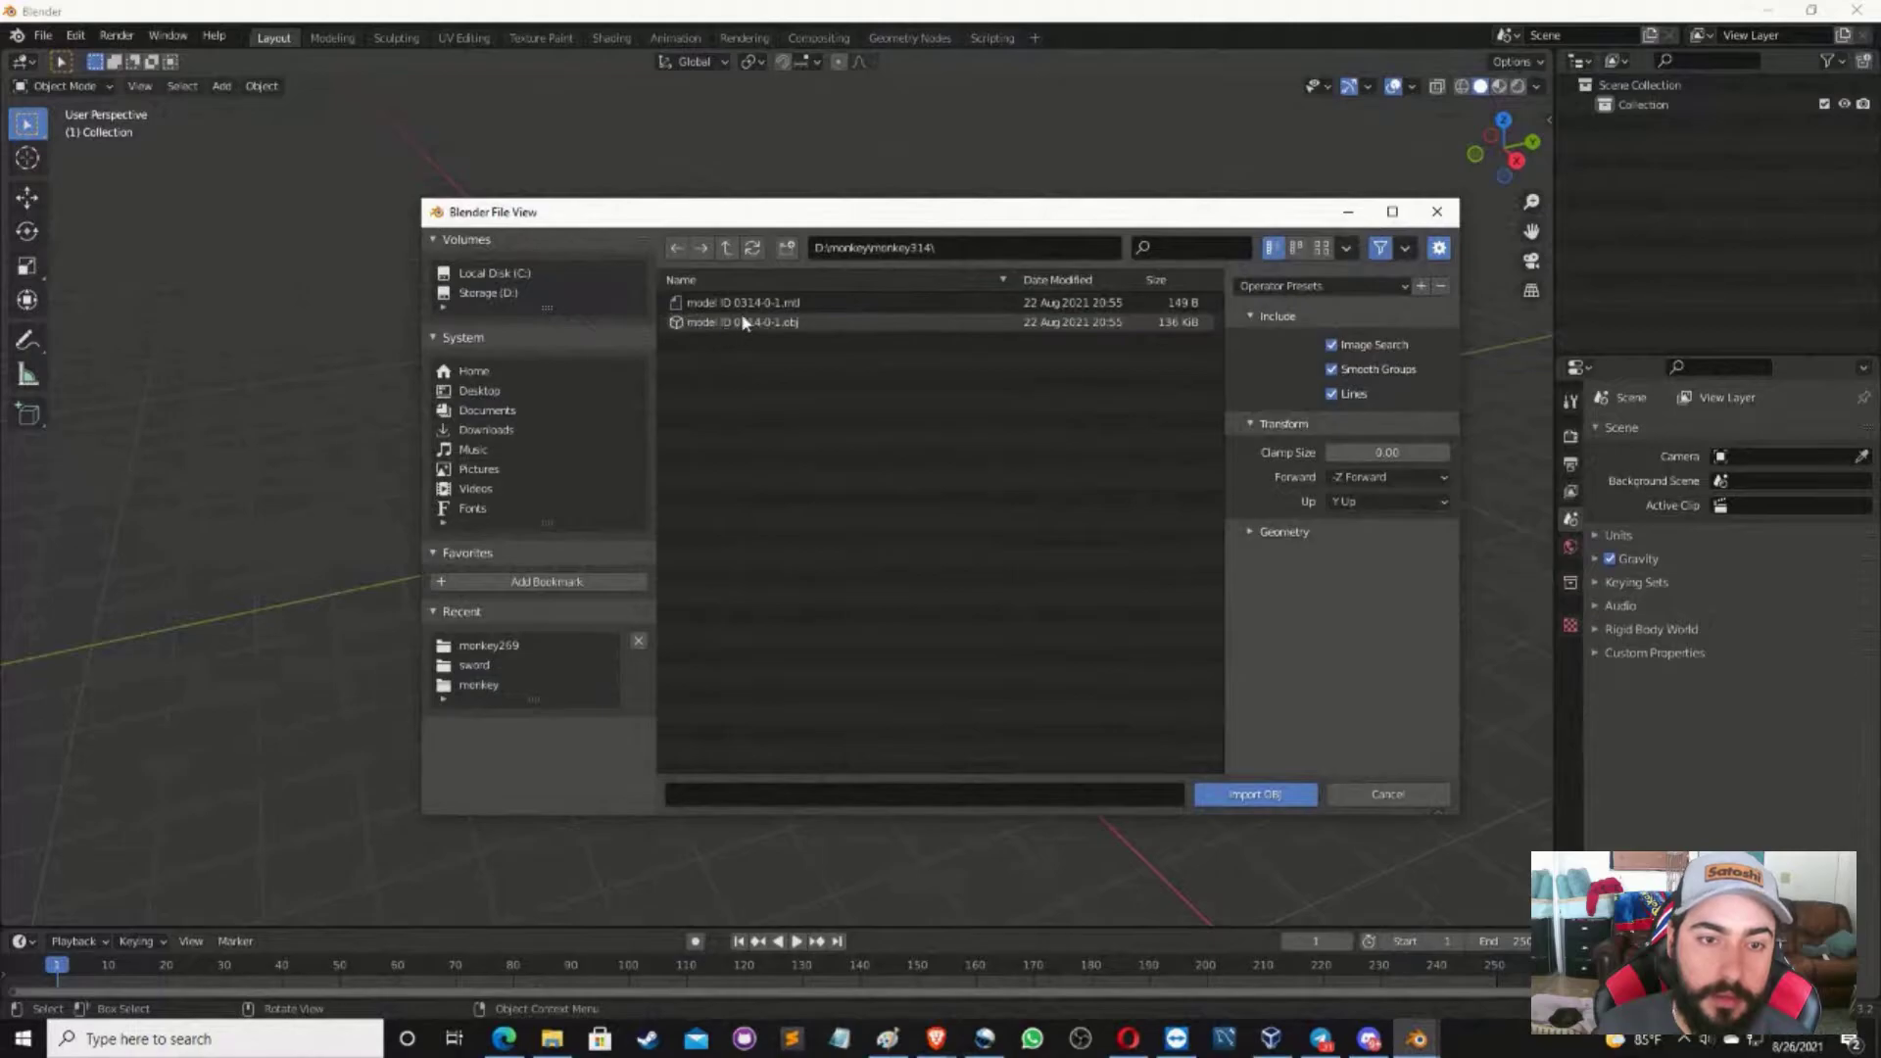
pyautogui.click(742, 323)
pyautogui.click(1219, 790)
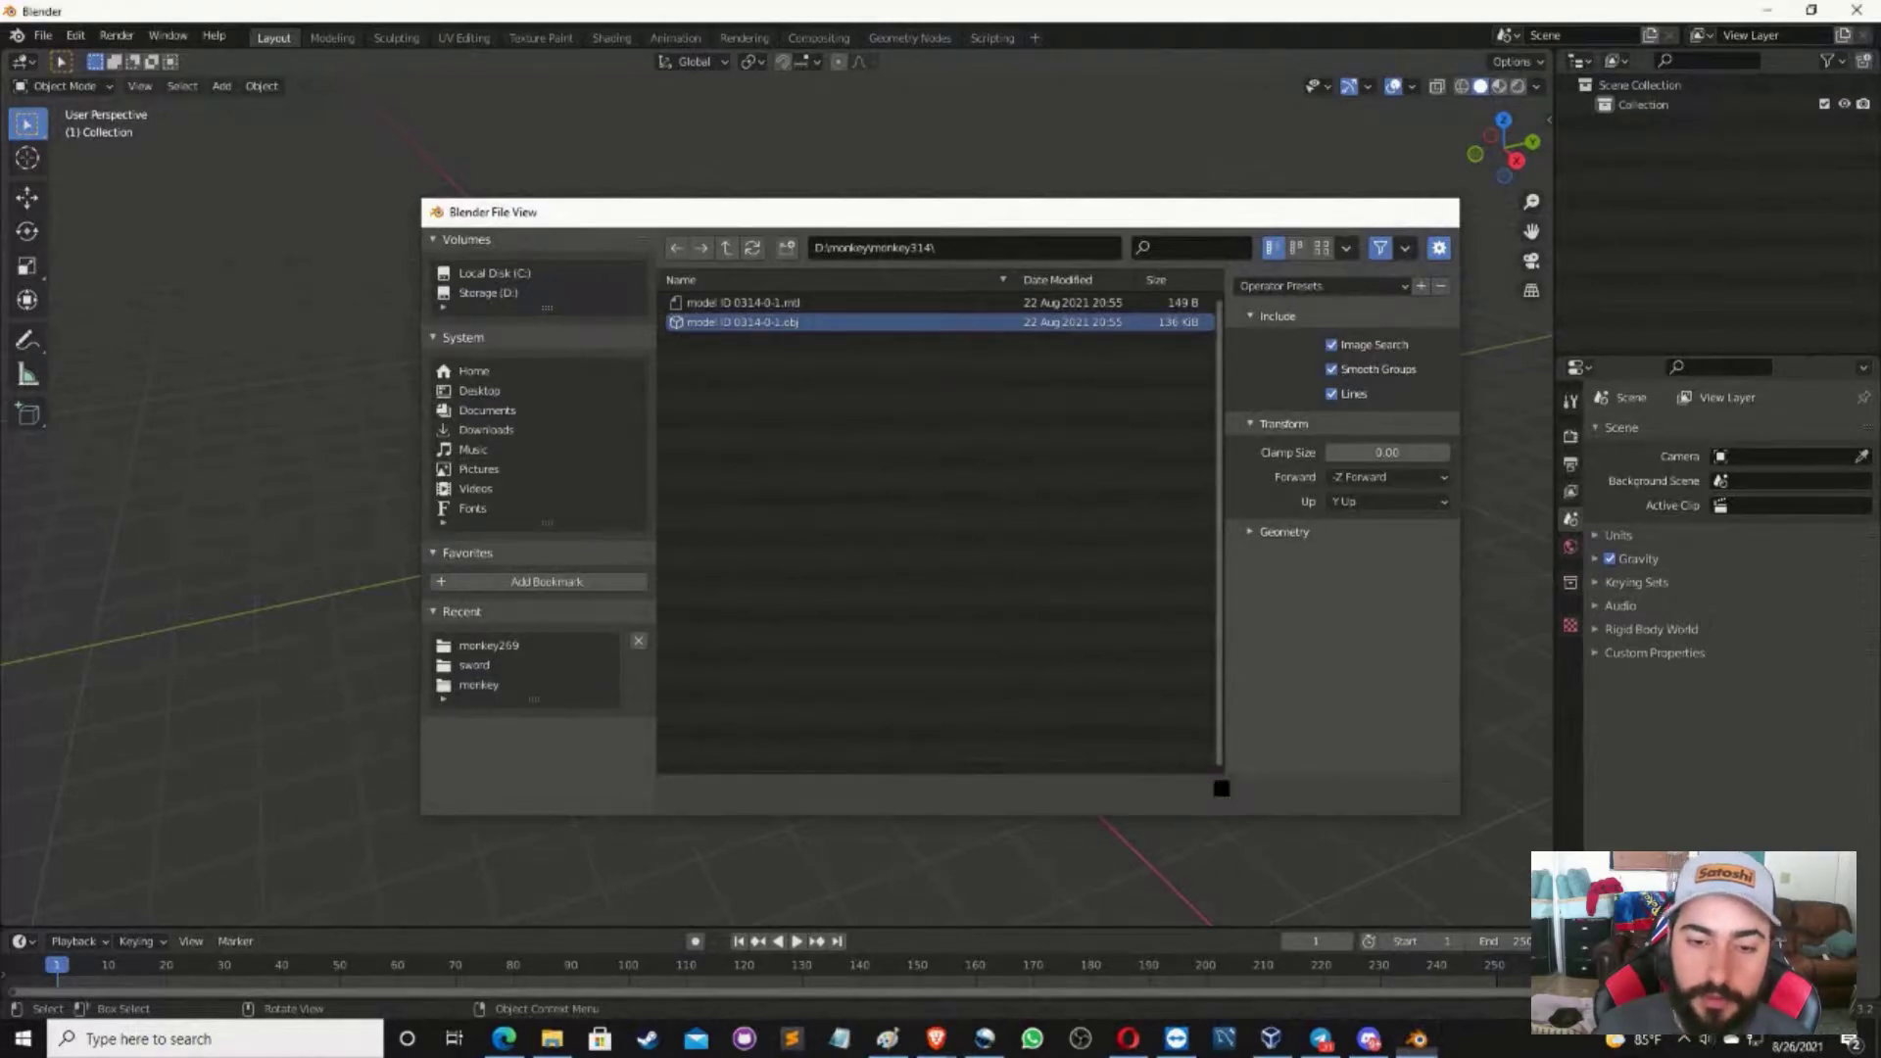
pyautogui.moveTo(650, 577); pyautogui.dragTo(798, 579, button='middle')
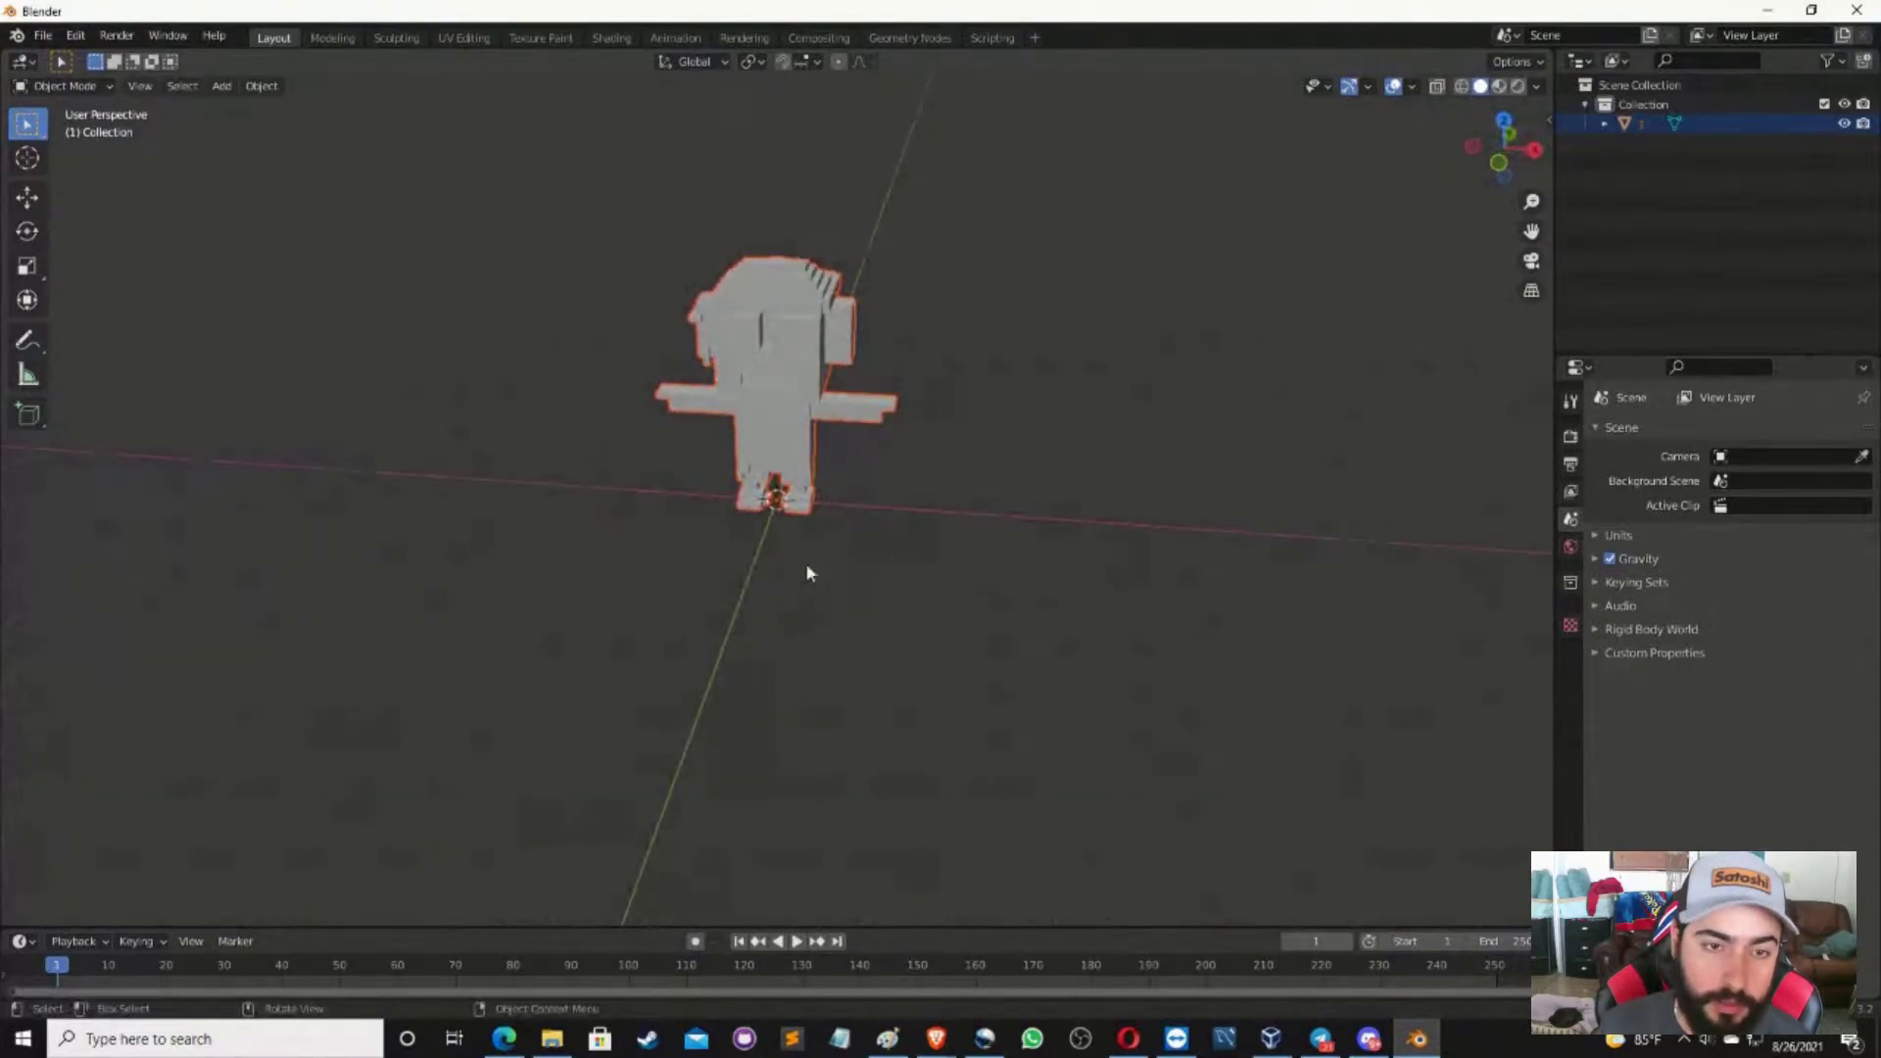
# Switch to Material Preview shading to see the ape's cap, headphones and striped shirt colours
pyautogui.click(1502, 86)
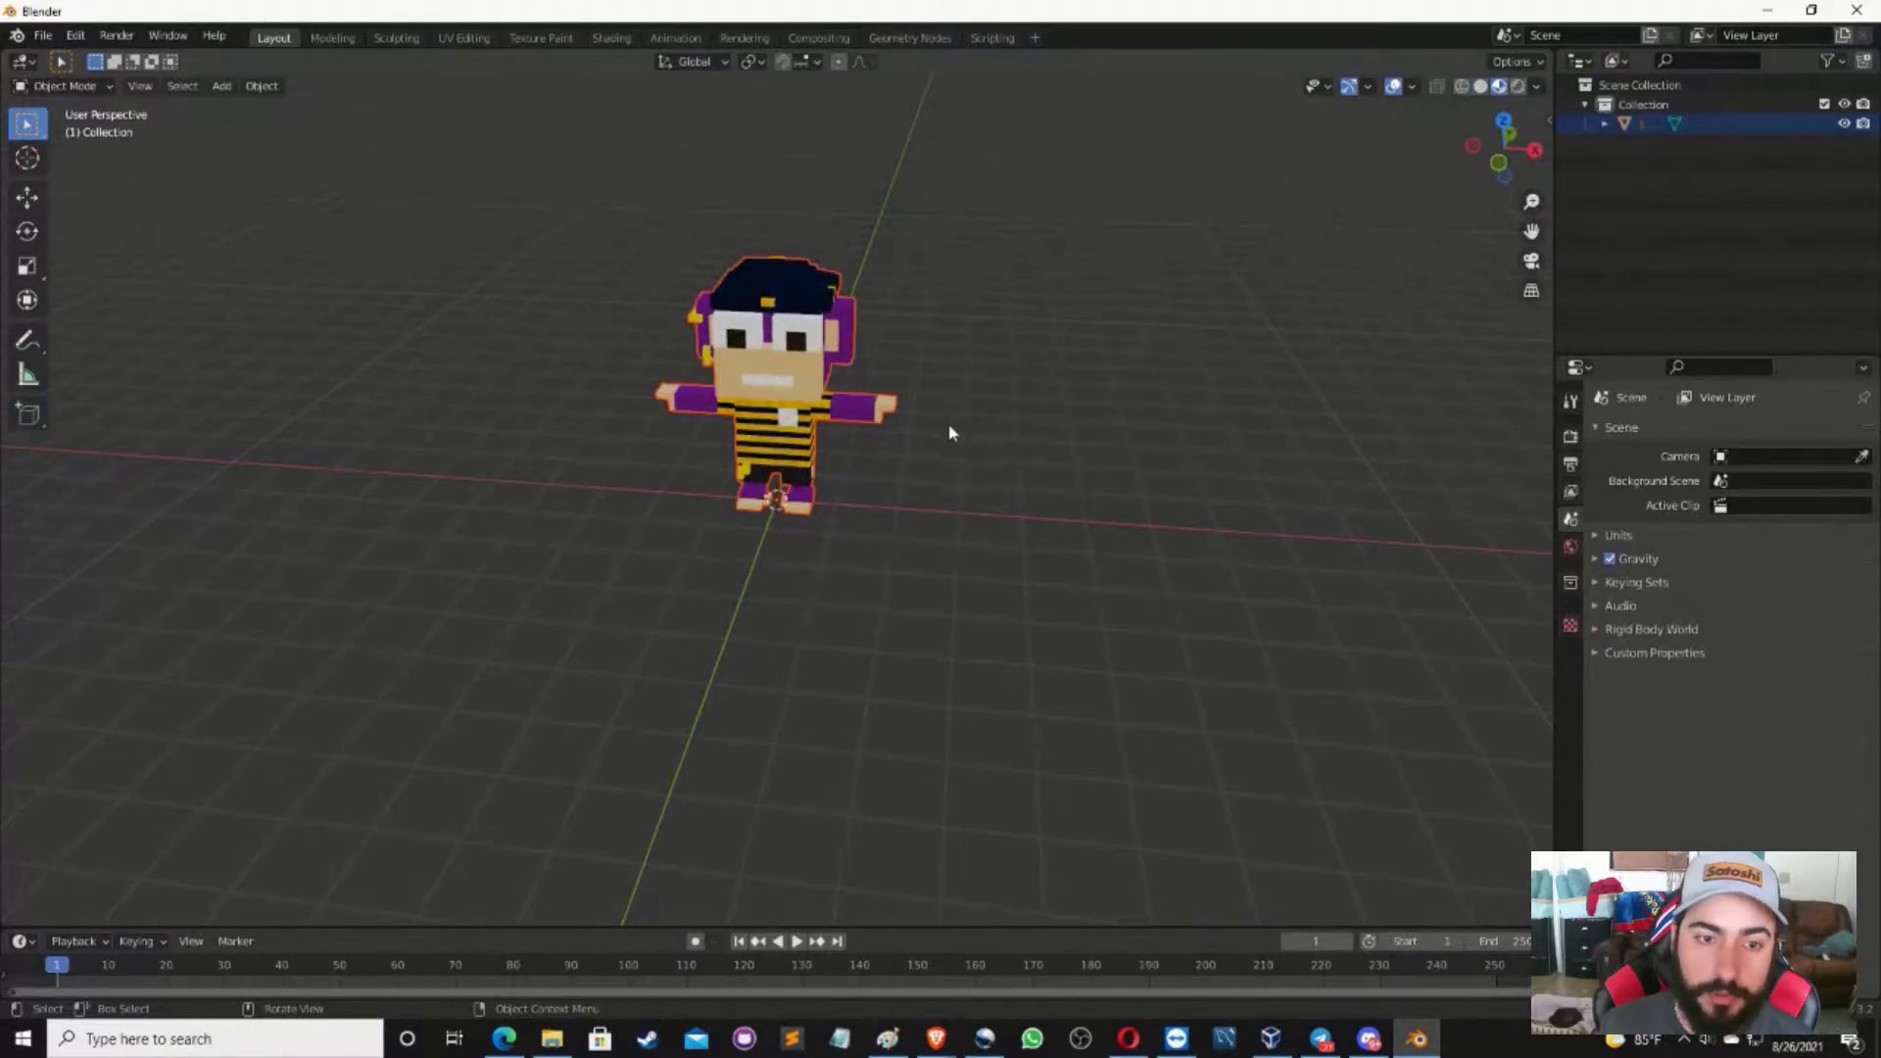
pyautogui.moveTo(949, 432); pyautogui.dragTo(988, 384, button='middle')
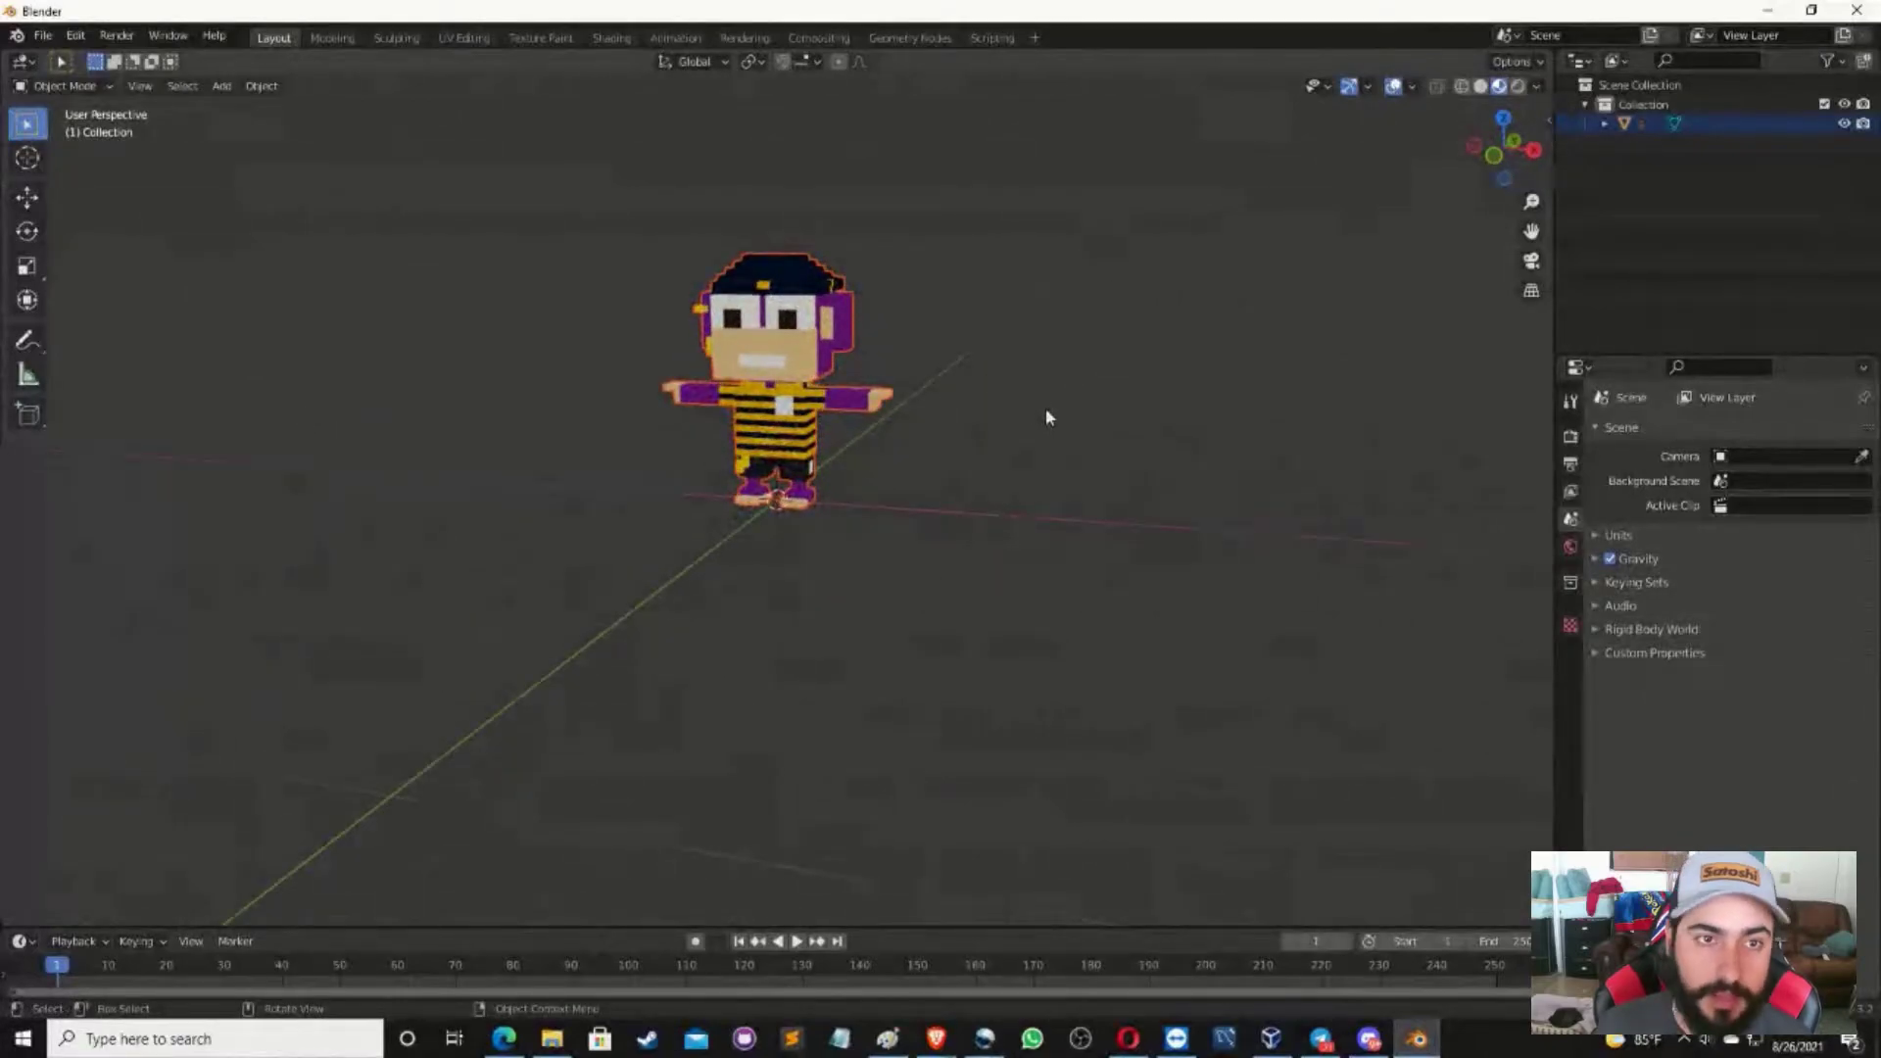
# Pack all external data, including the ape's texture, into the .blend file
pyautogui.click(44, 37)
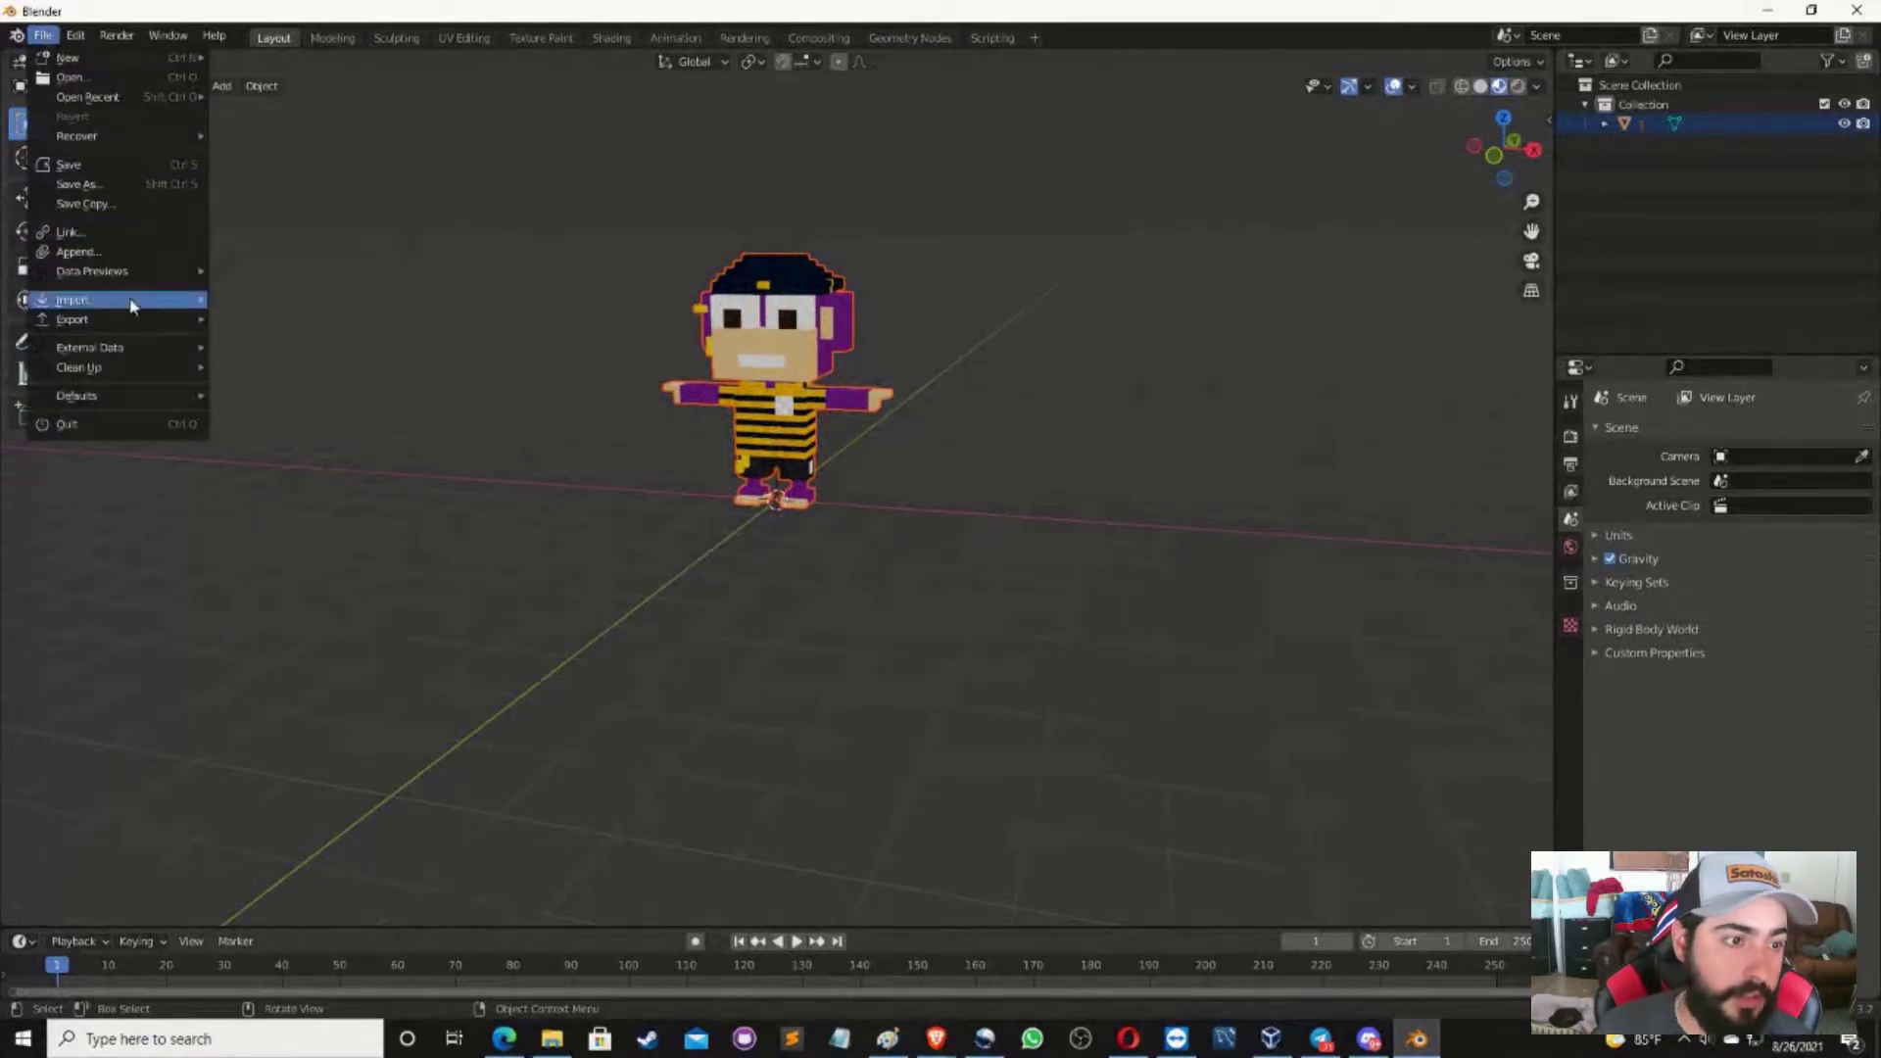
pyautogui.moveTo(132, 349)
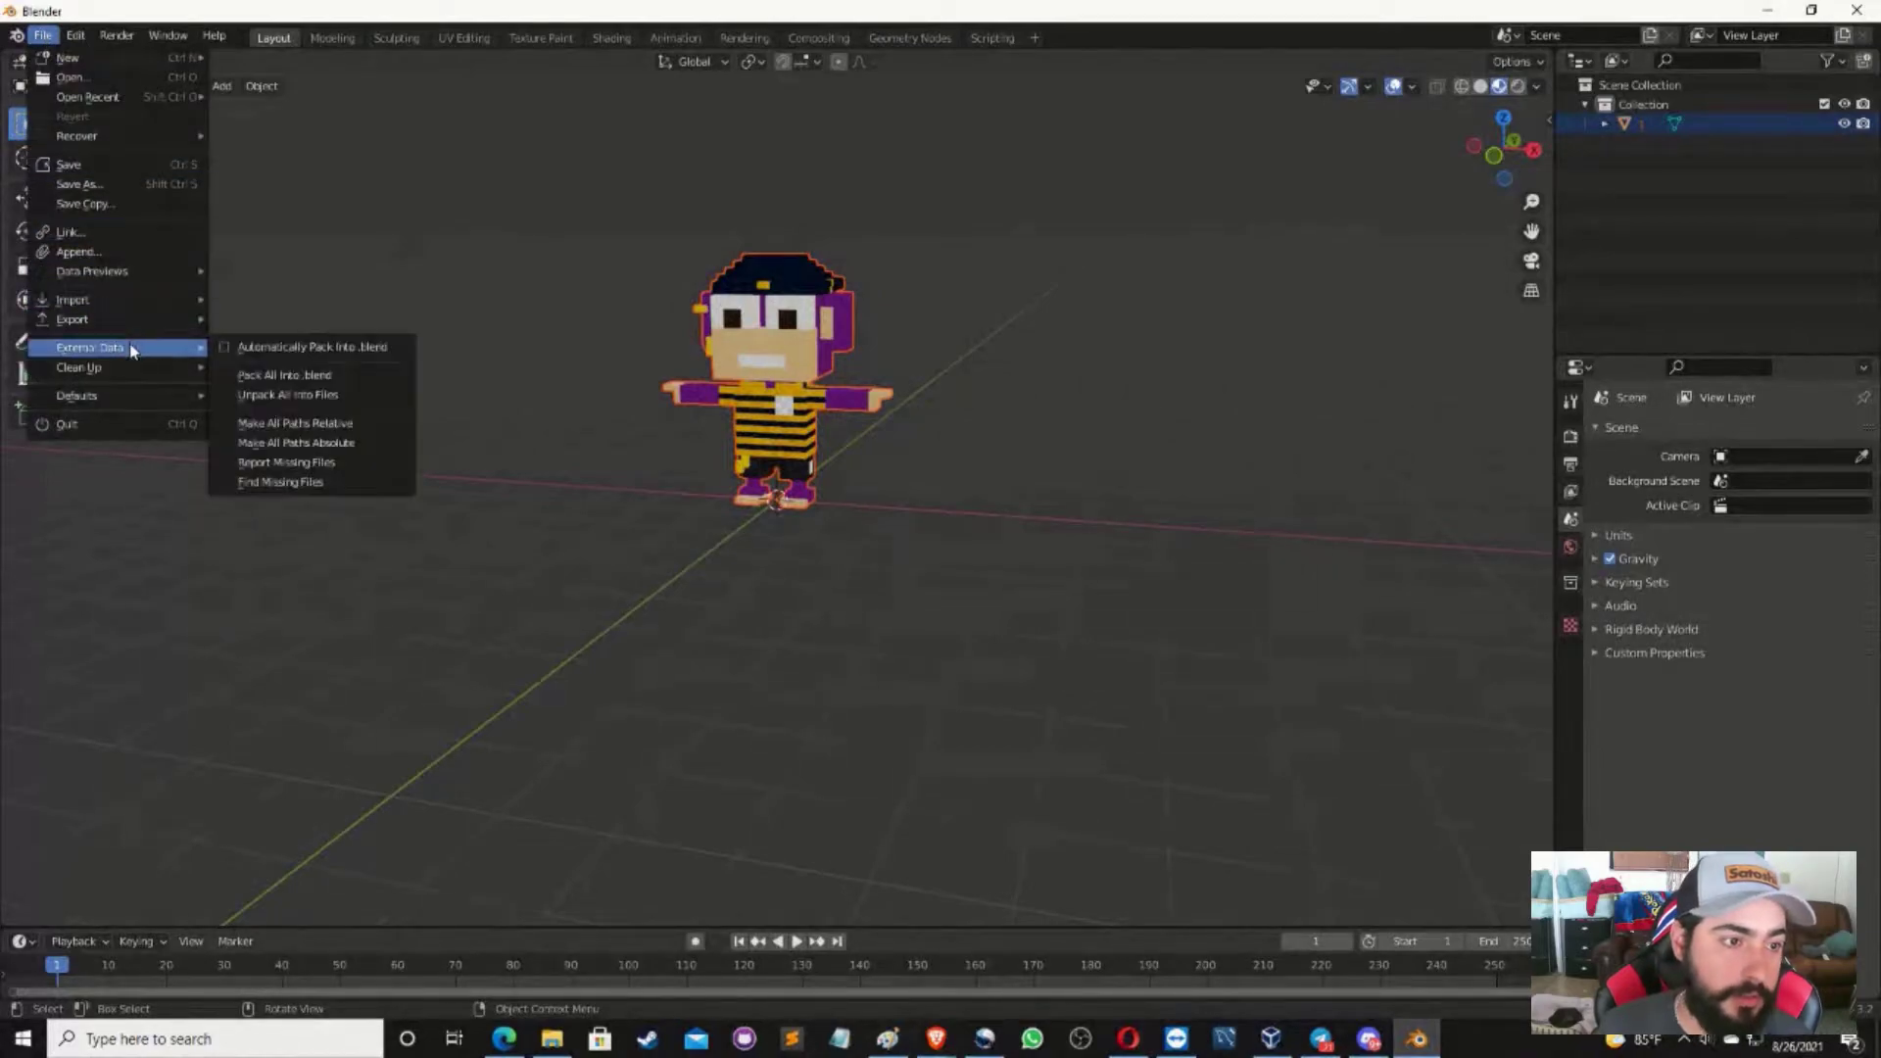
pyautogui.click(293, 377)
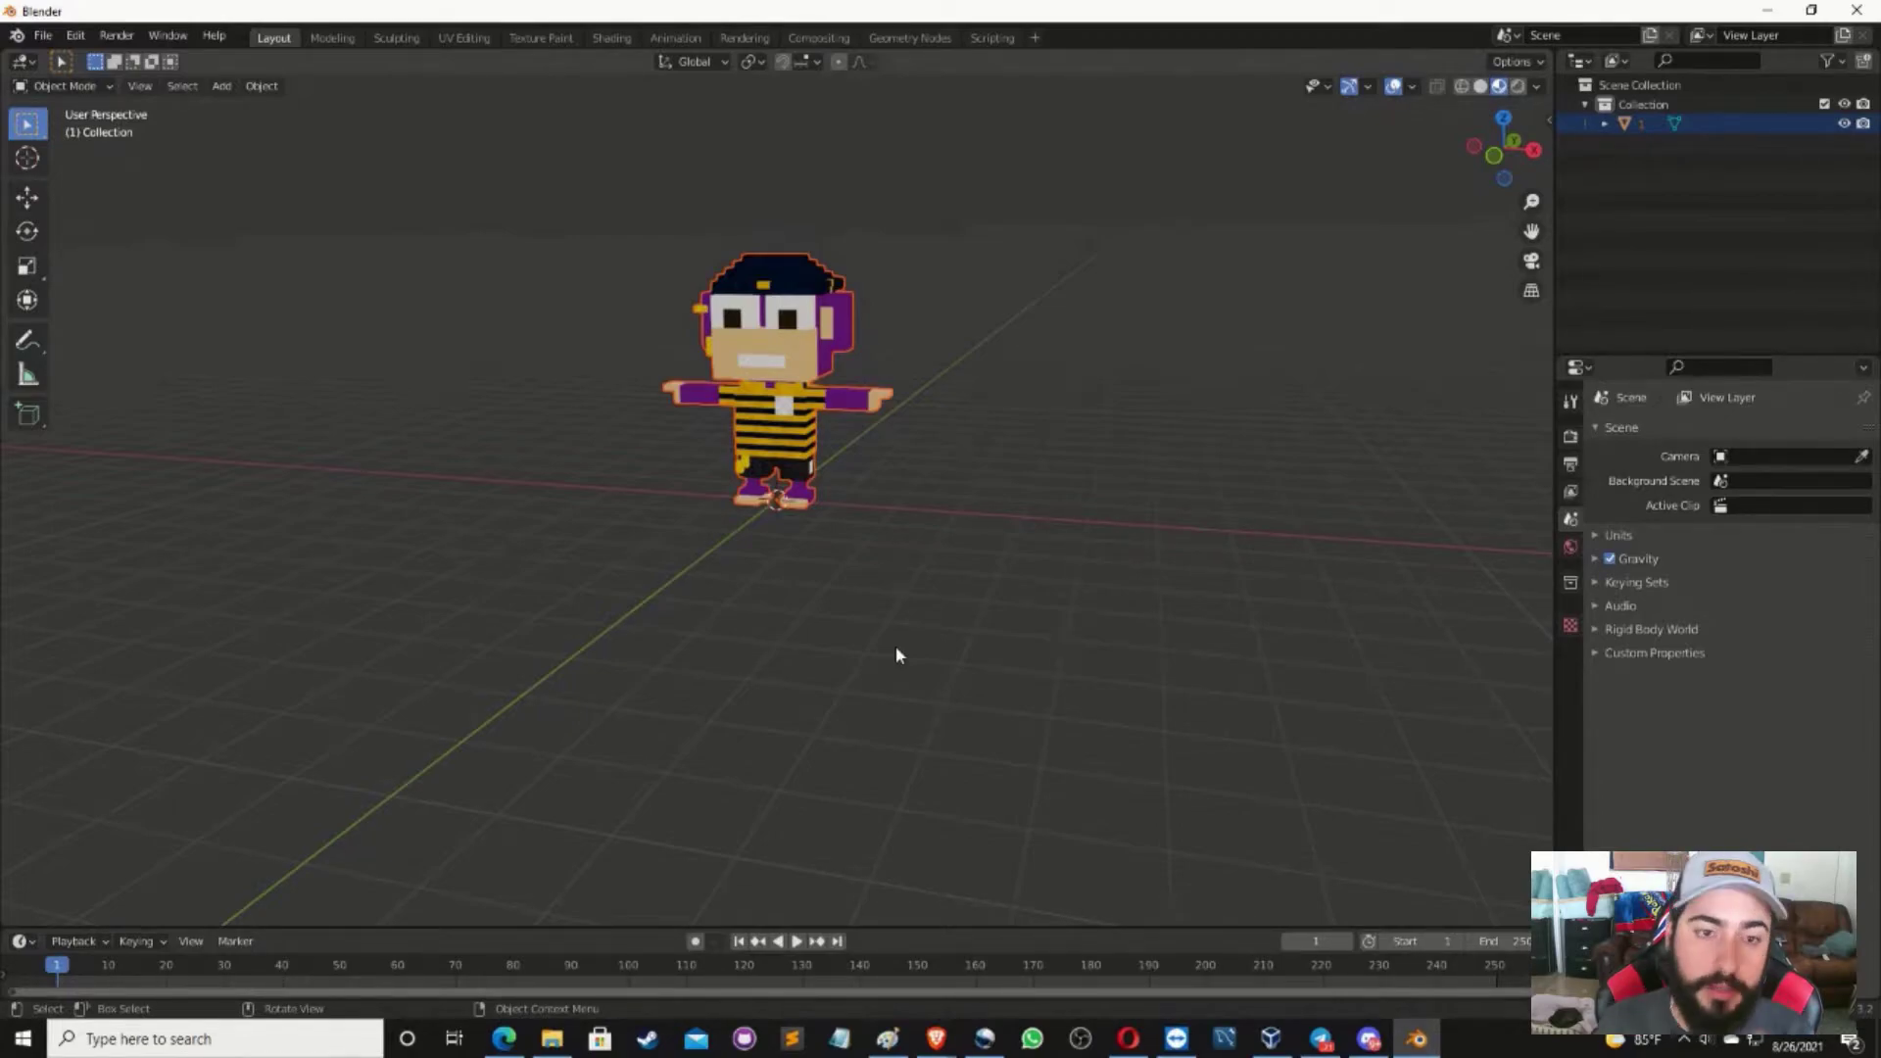
# Start an FBX export with Path Mode set to Copy and Embed Textures enabled
pyautogui.click(43, 35)
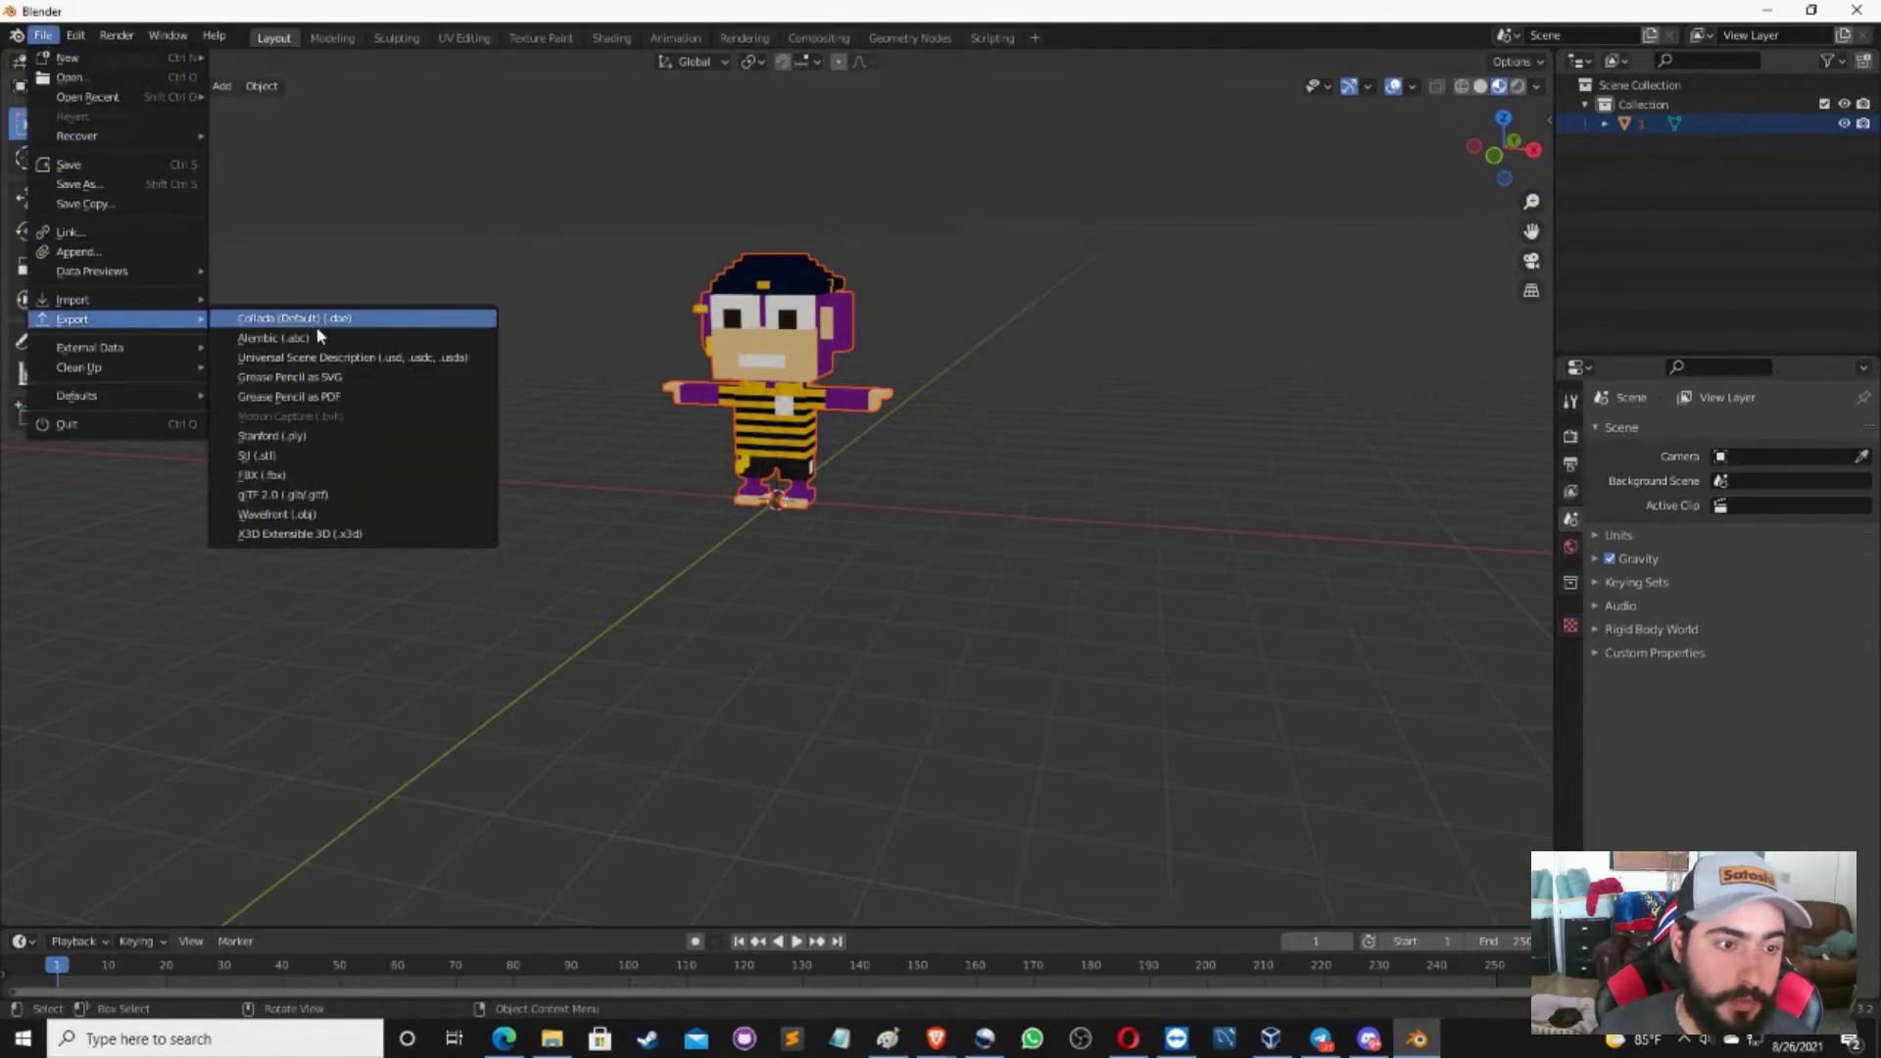
pyautogui.click(297, 472)
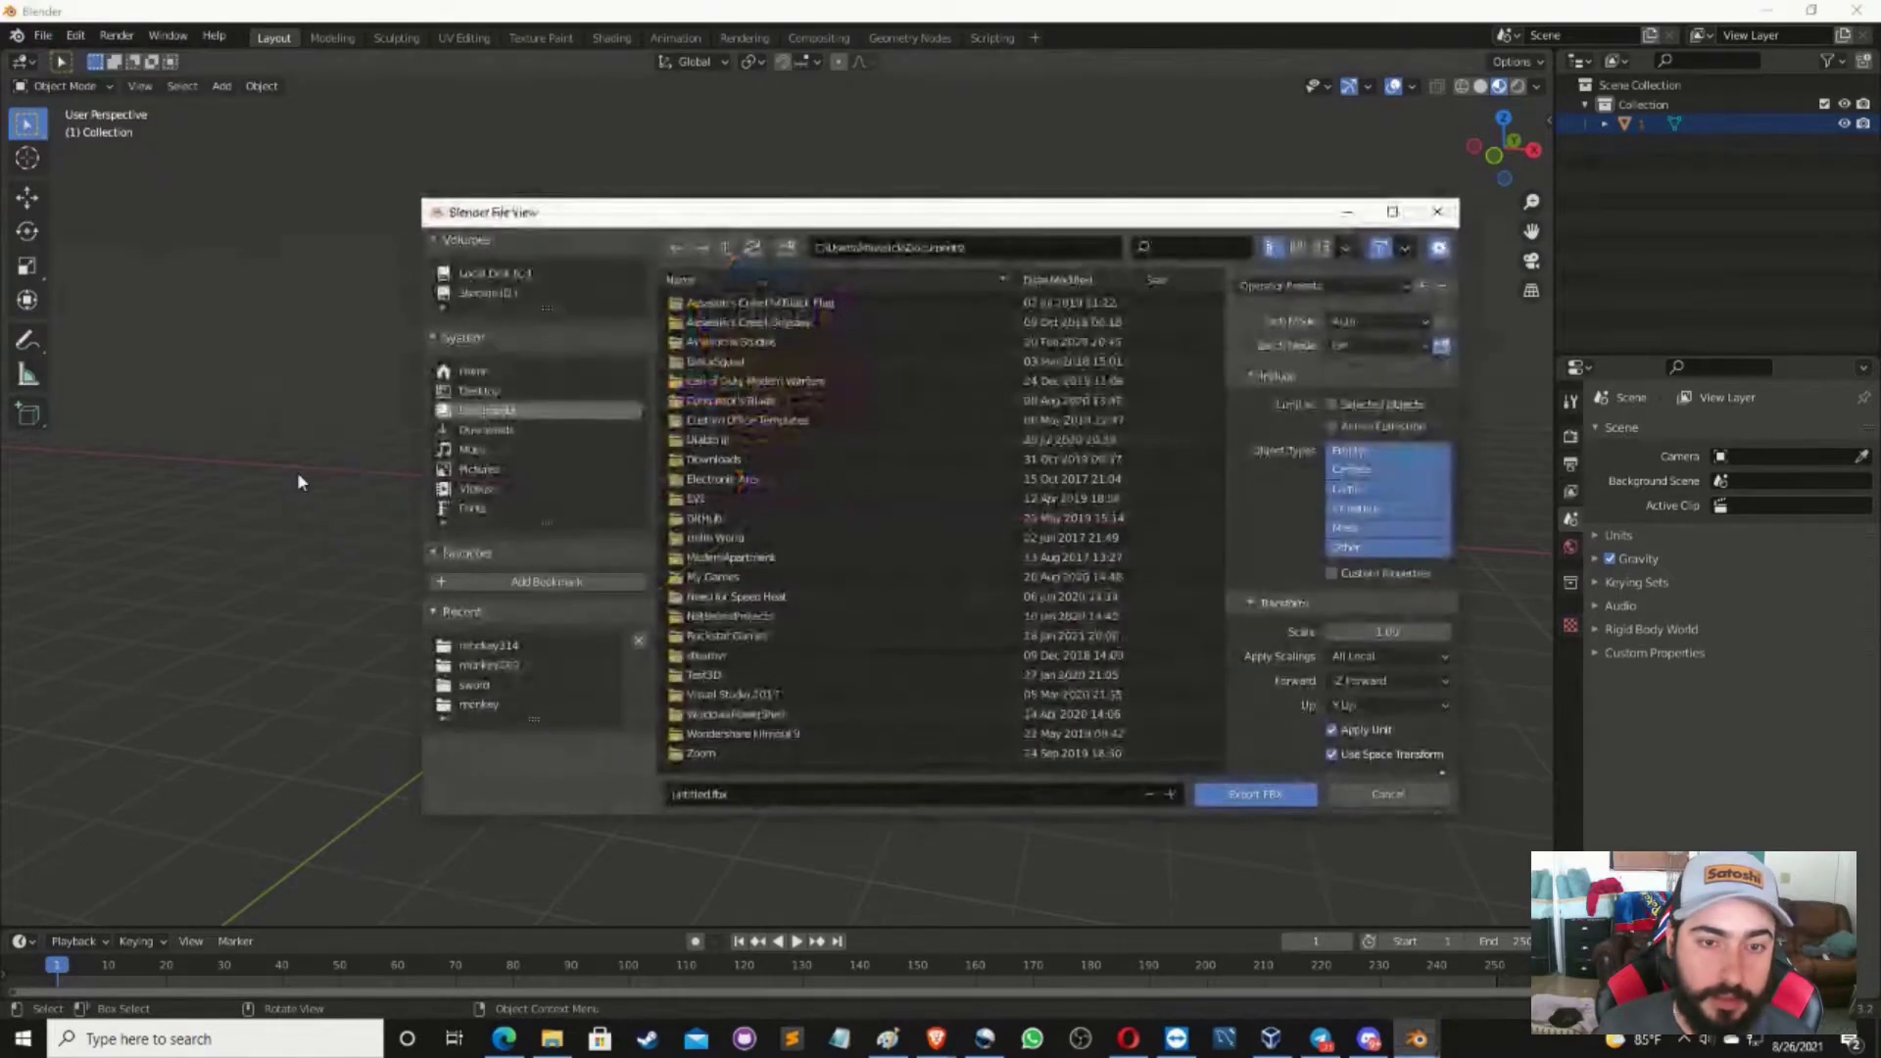
pyautogui.click(1422, 321)
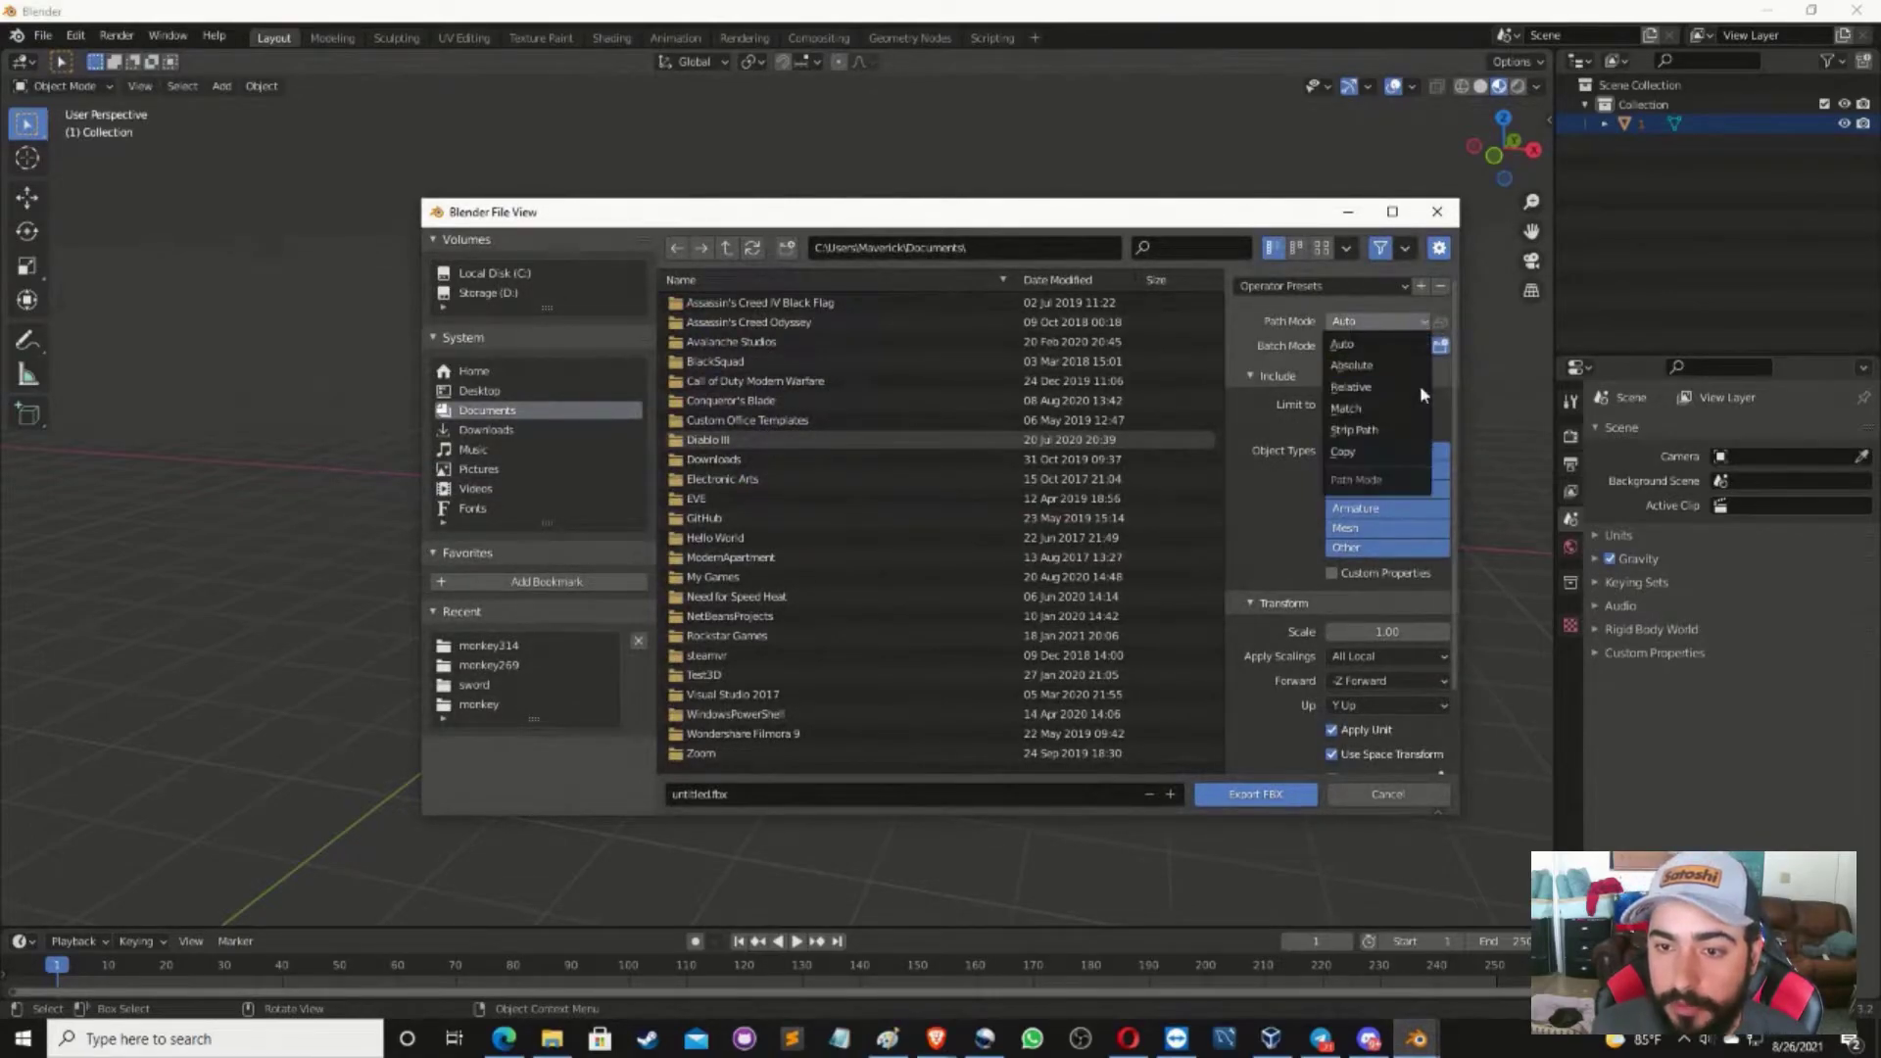
pyautogui.click(1401, 452)
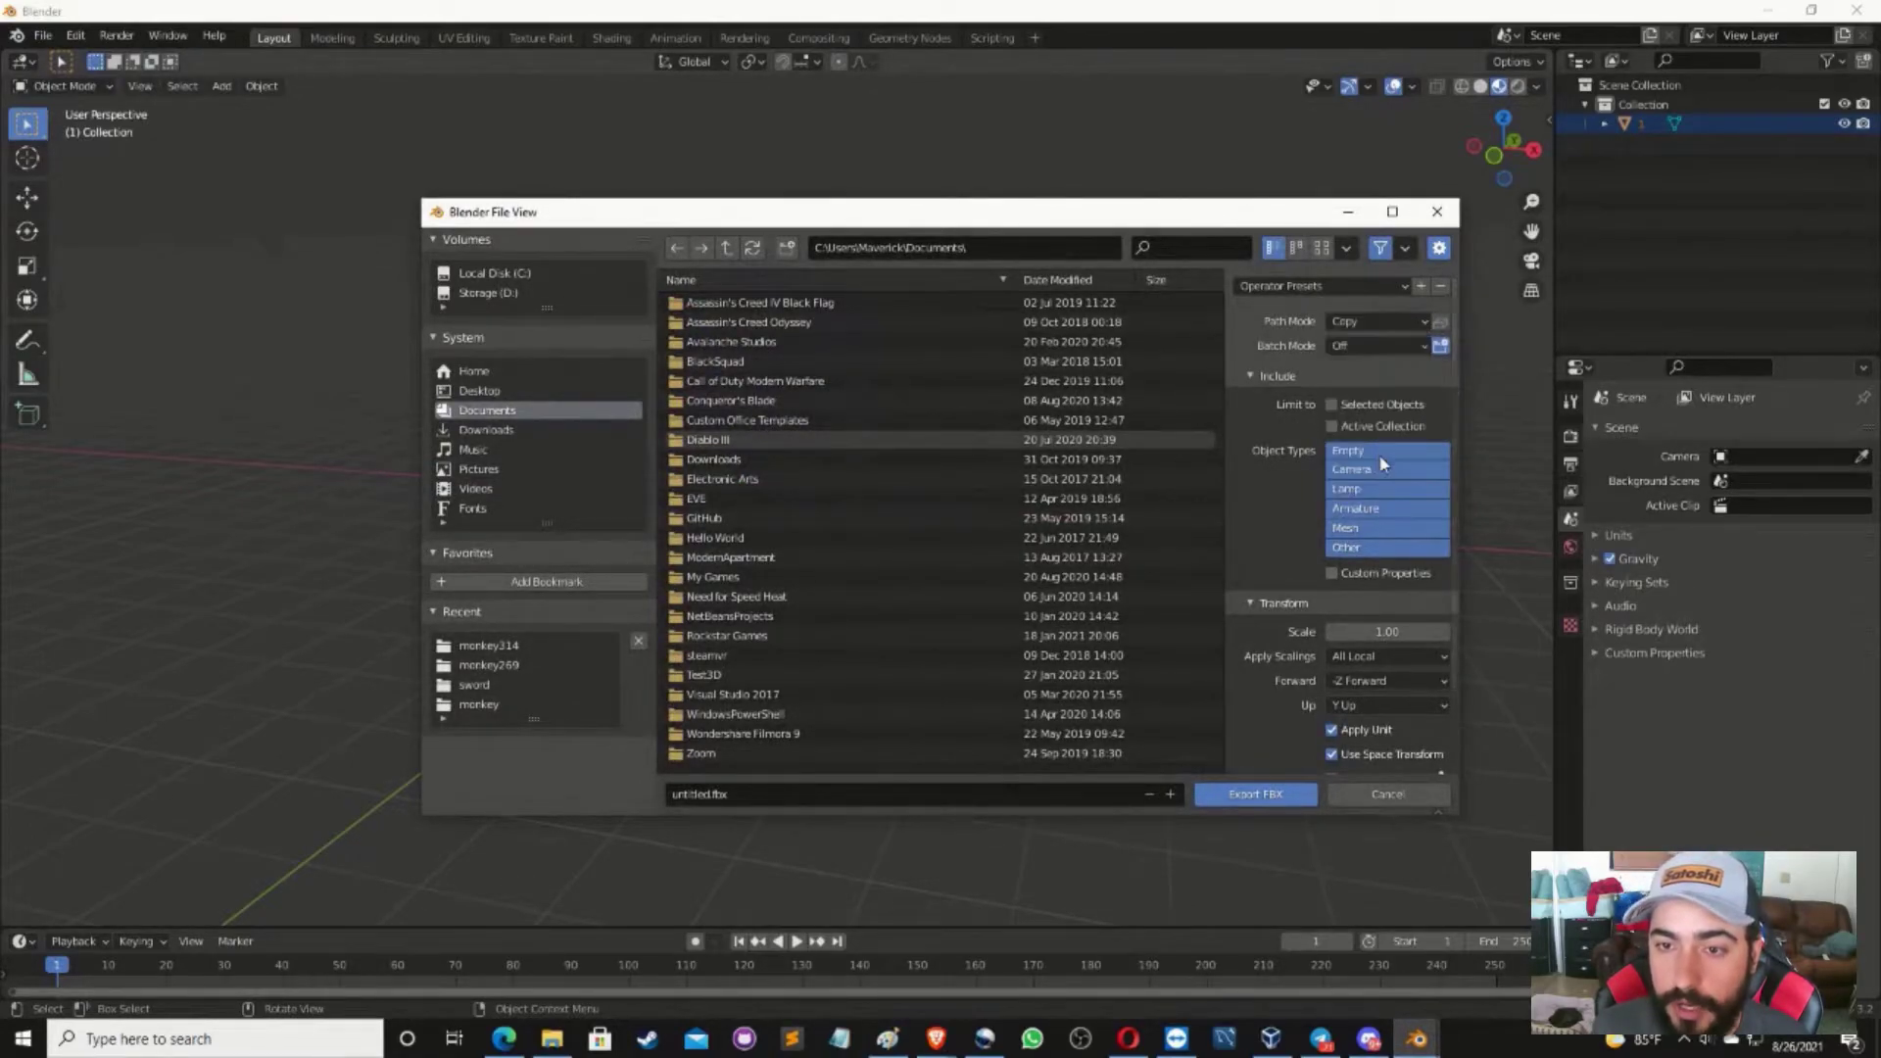
pyautogui.click(1439, 323)
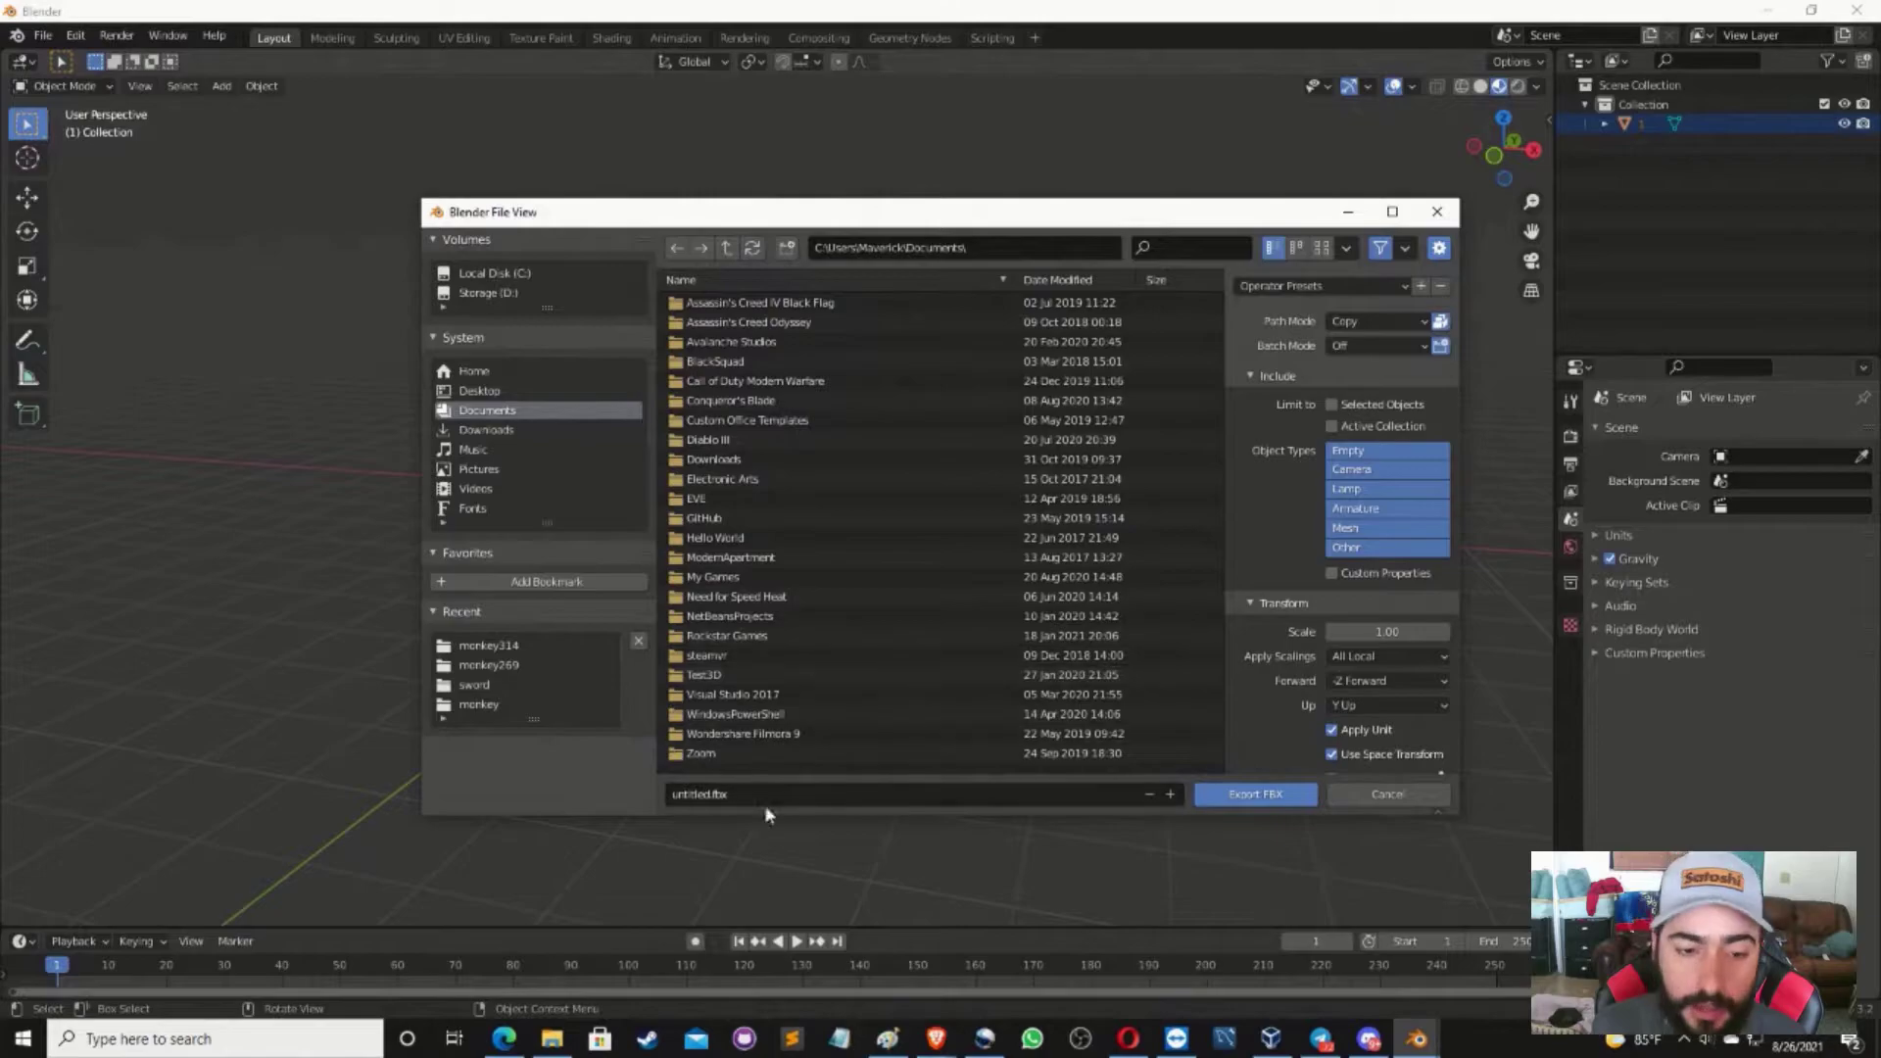
# Export the ape as 314_ready.fbx into D:\monkey\monkey314
pyautogui.click(709, 793)
pyautogui.press('Escape')
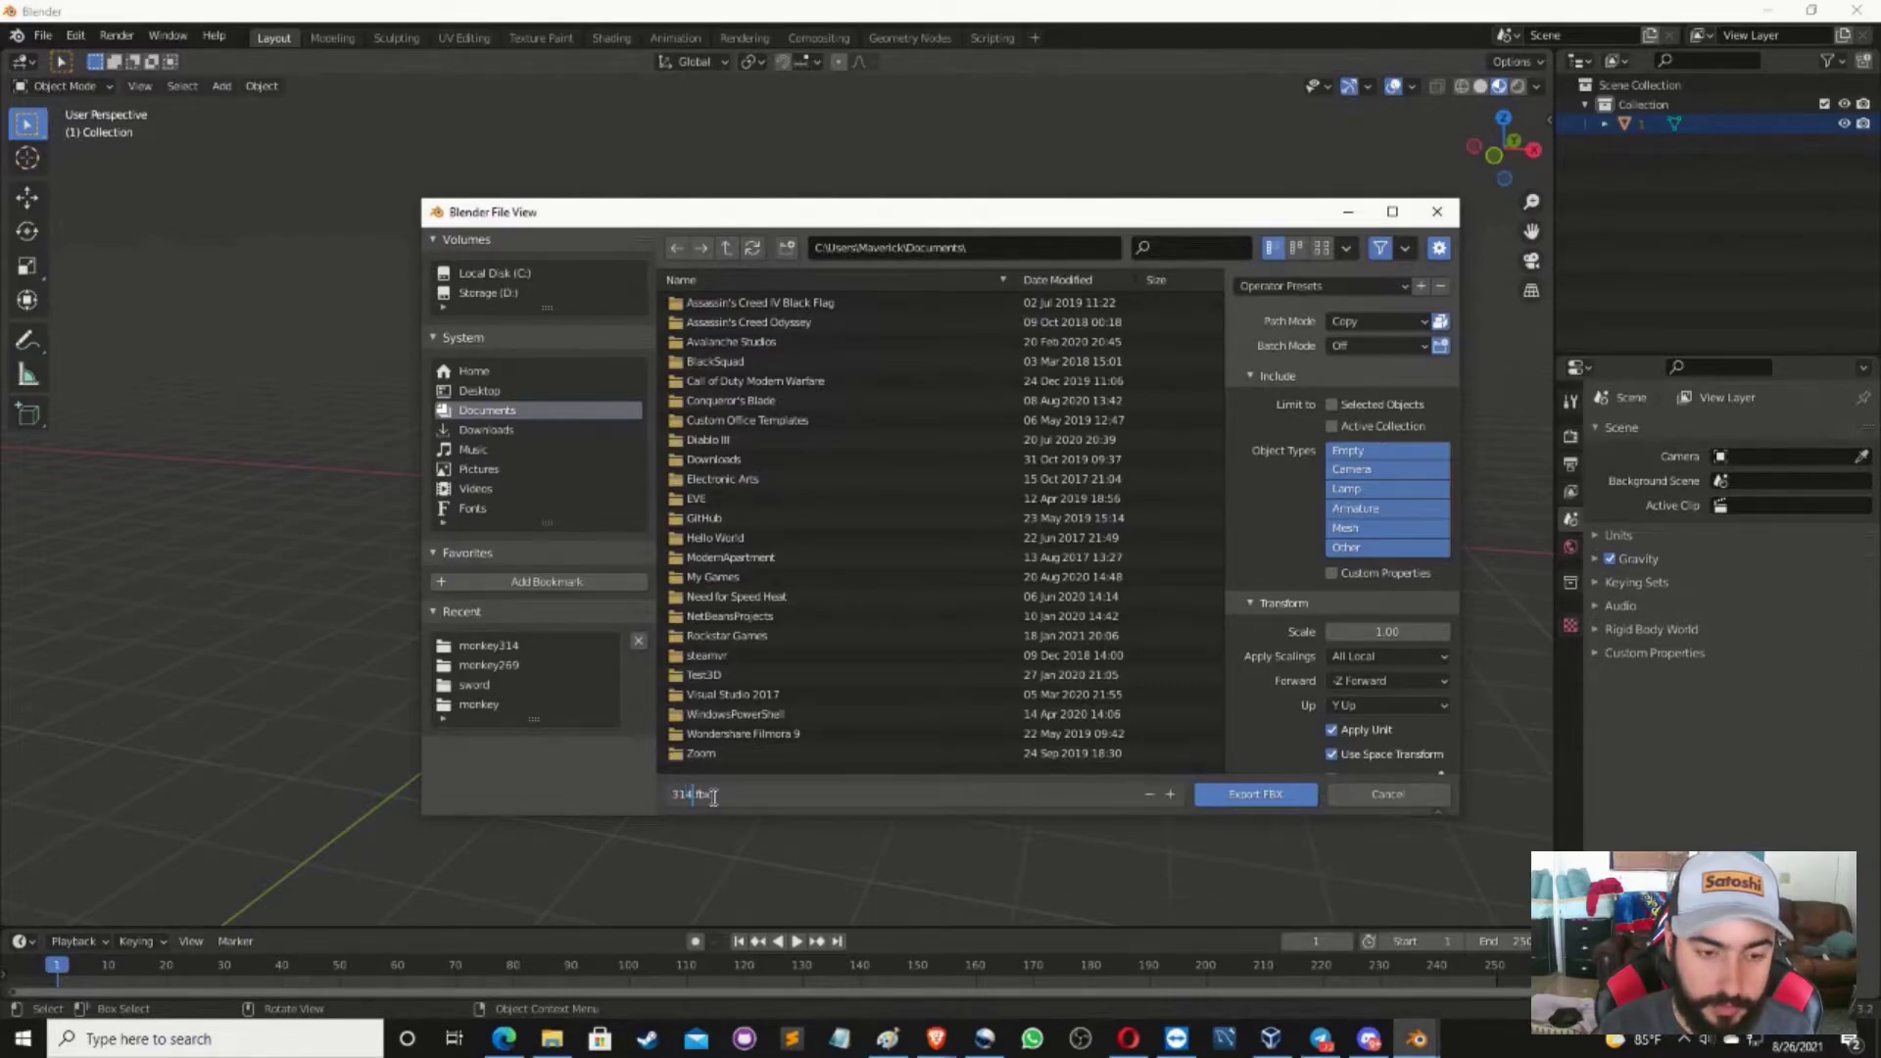
pyautogui.write('_red')
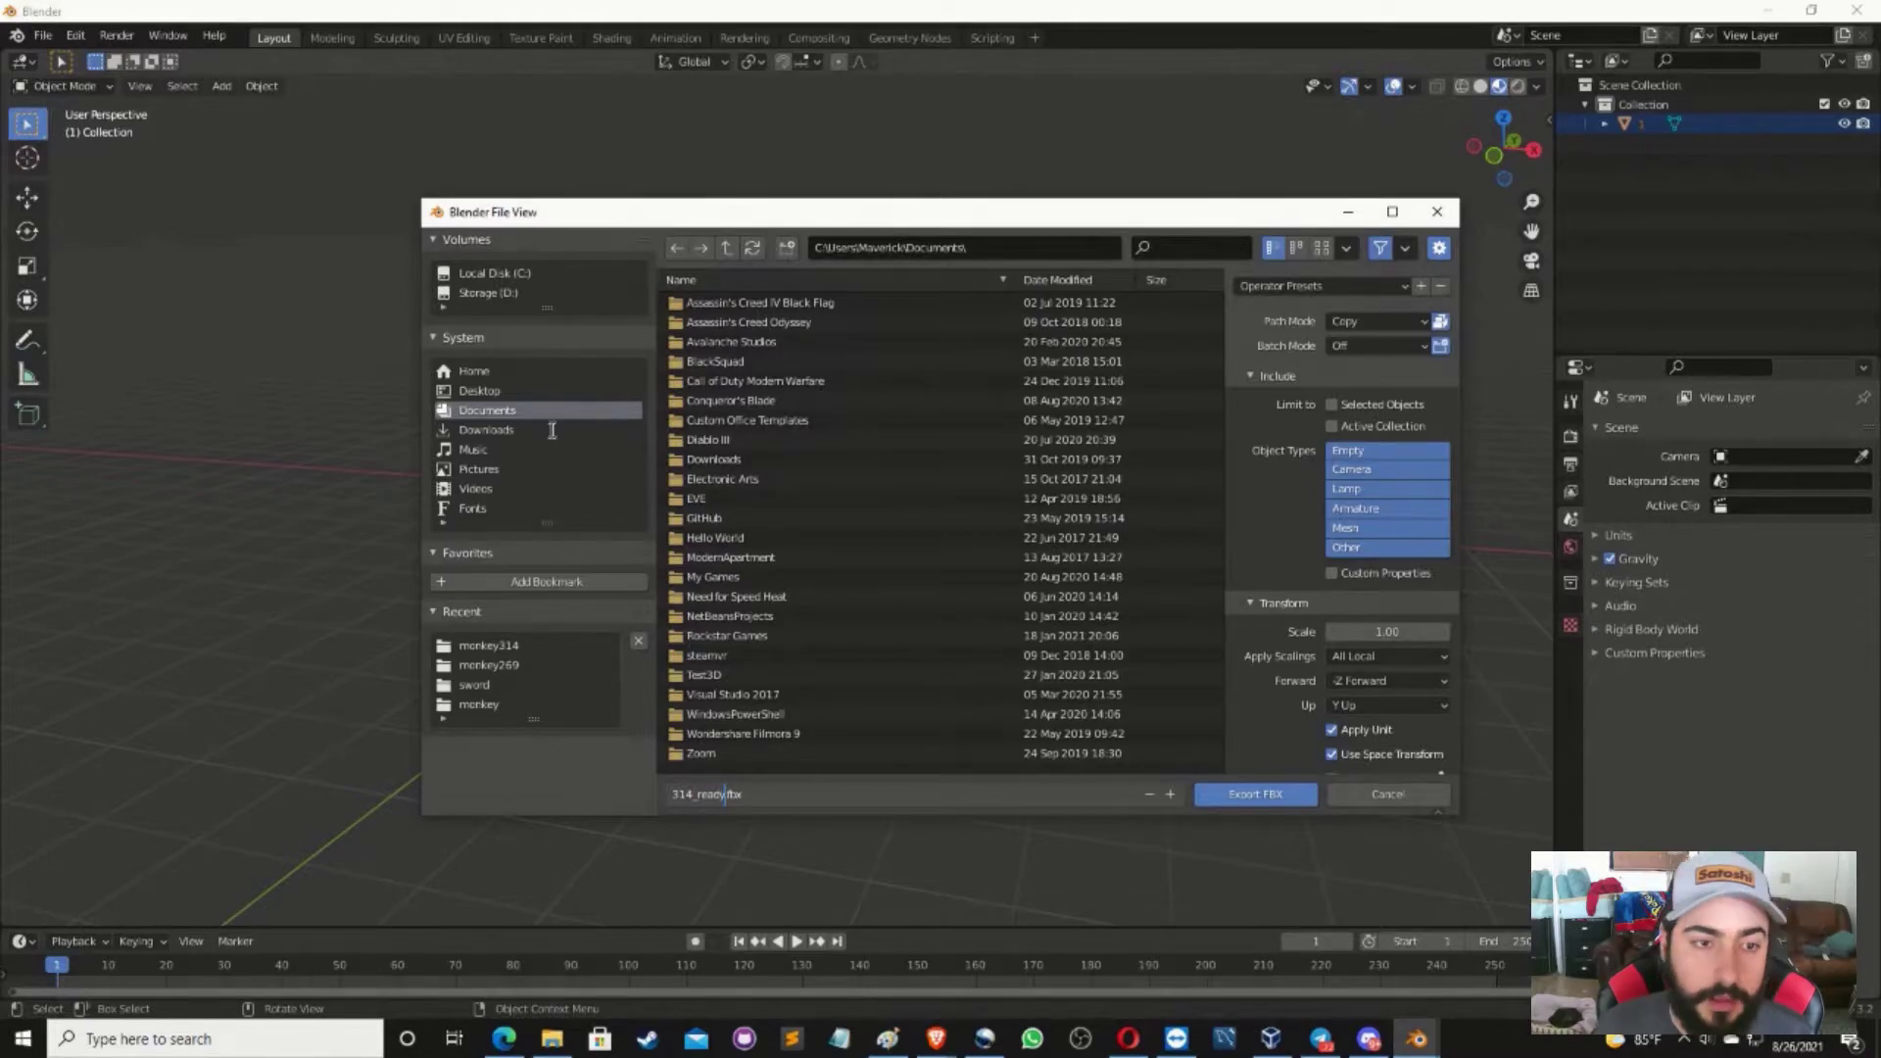
pyautogui.click(480, 302)
pyautogui.click(482, 302)
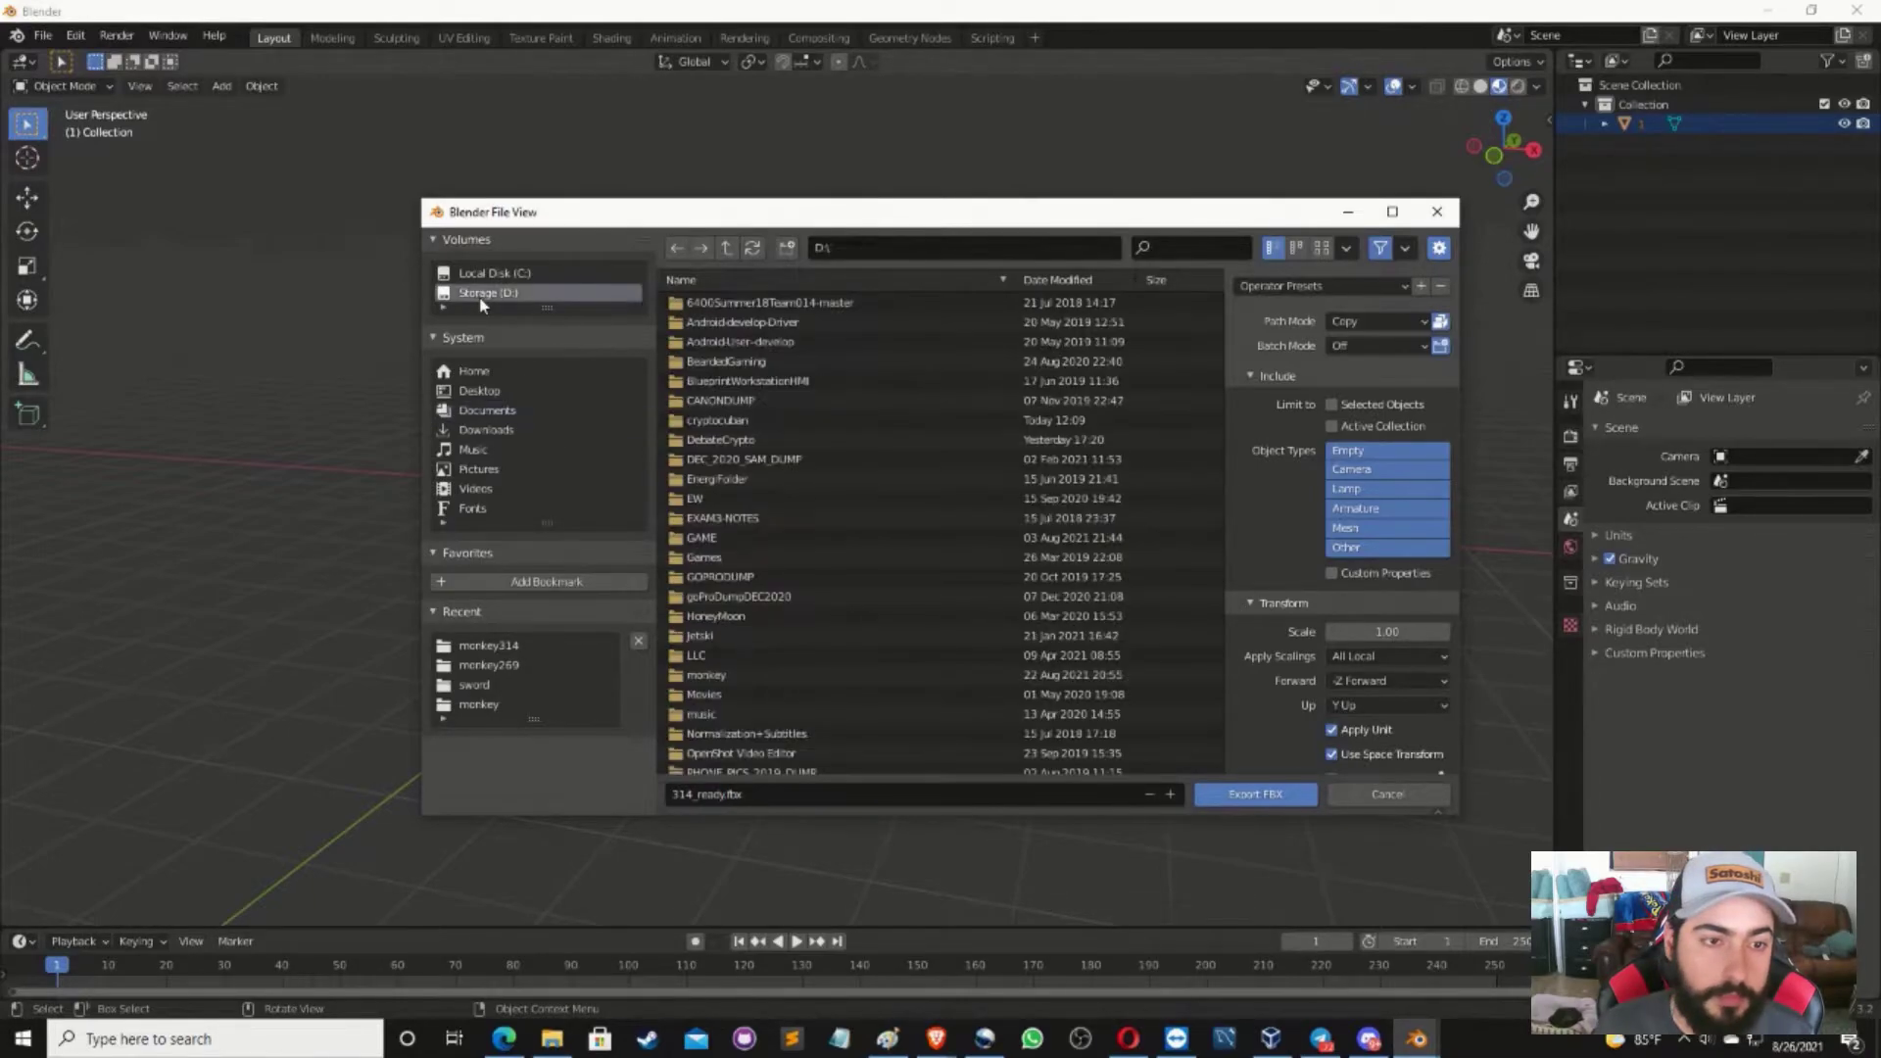
pyautogui.doubleClick(705, 675)
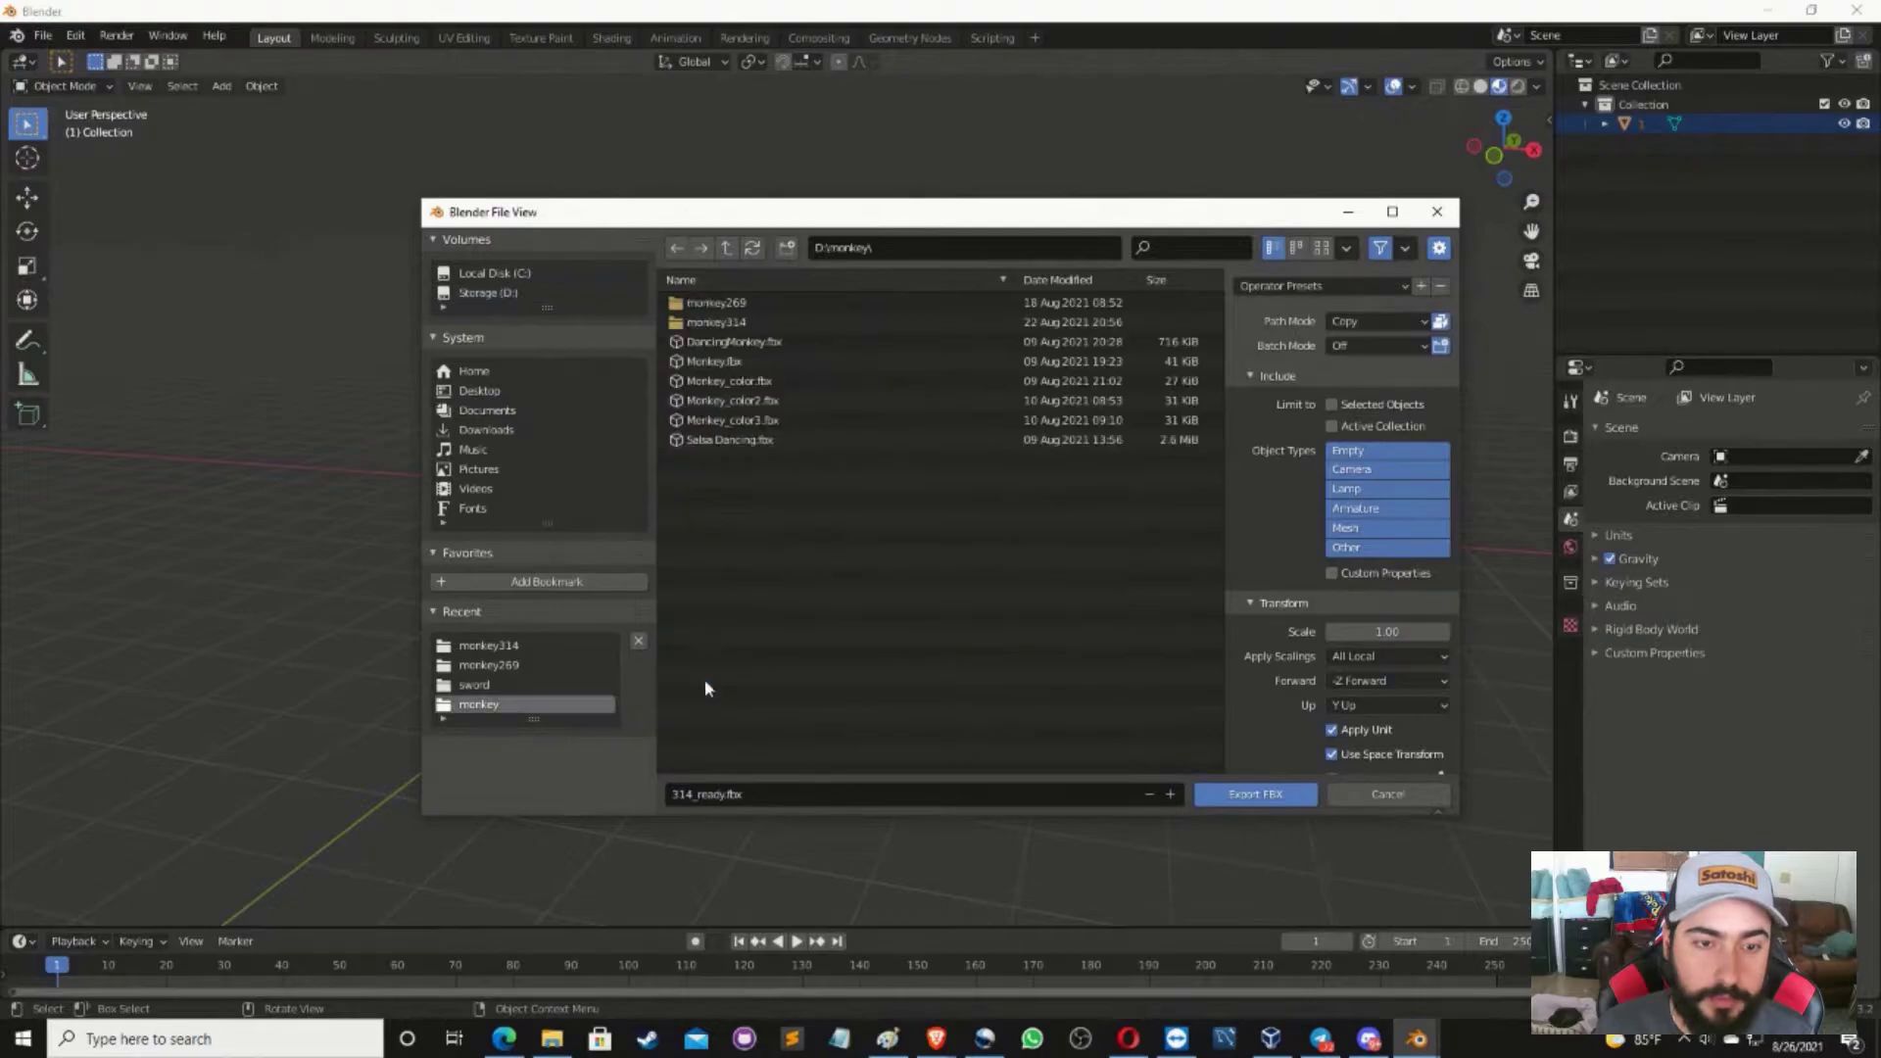
pyautogui.doubleClick(708, 323)
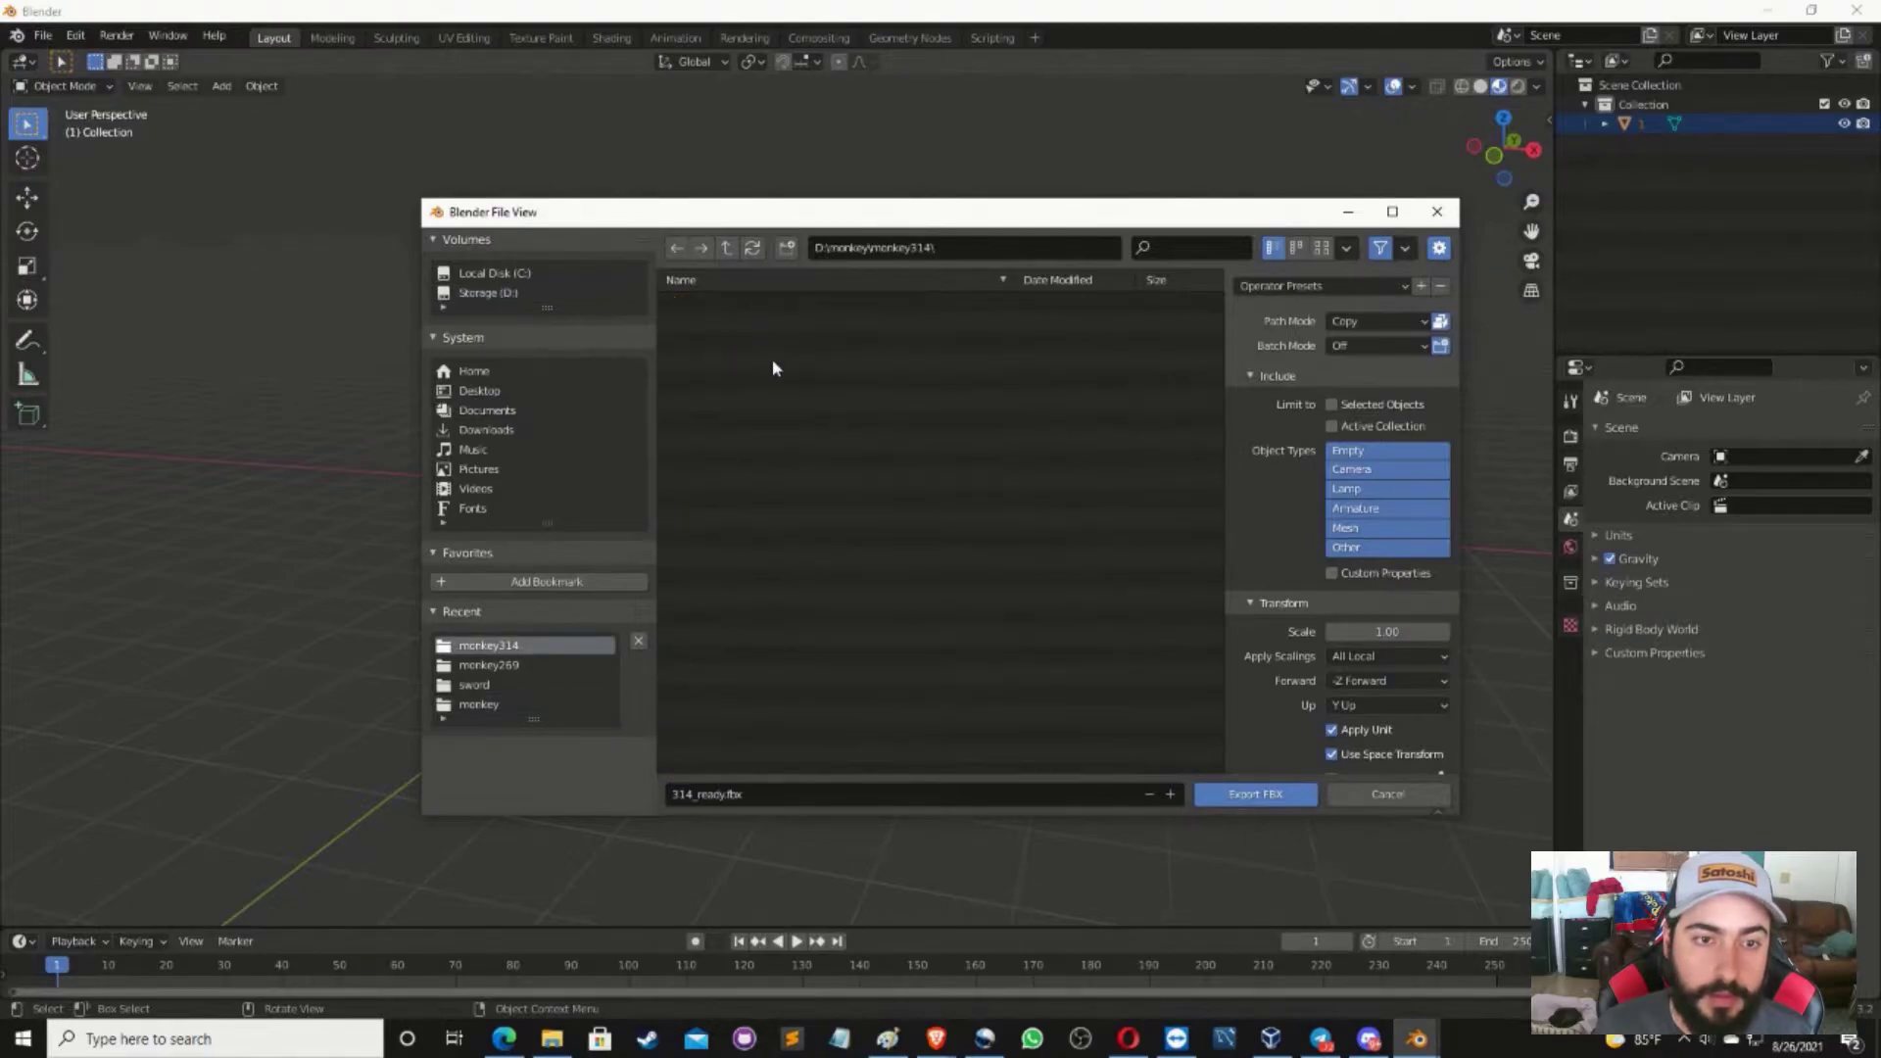
pyautogui.click(1240, 796)
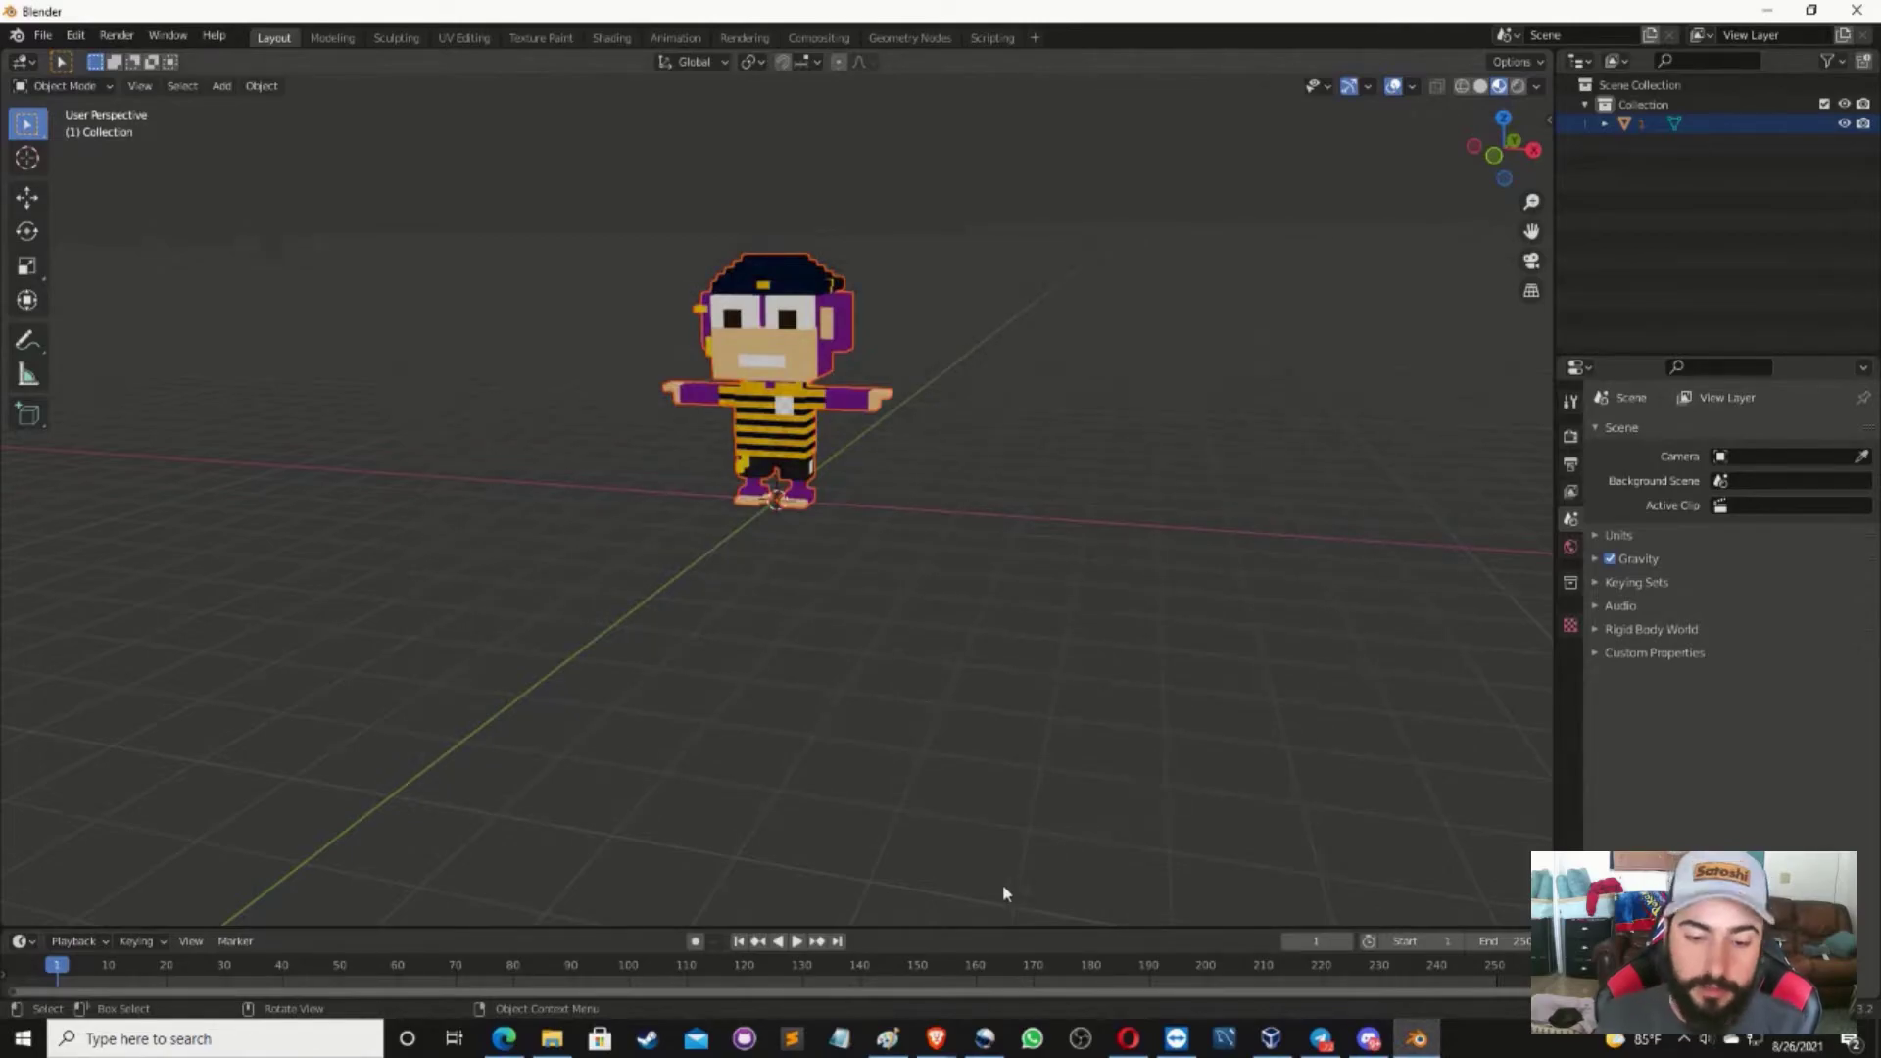
# Bring the Brave browser forward and switch to the Mixamo tab
pyautogui.moveTo(939, 1047)
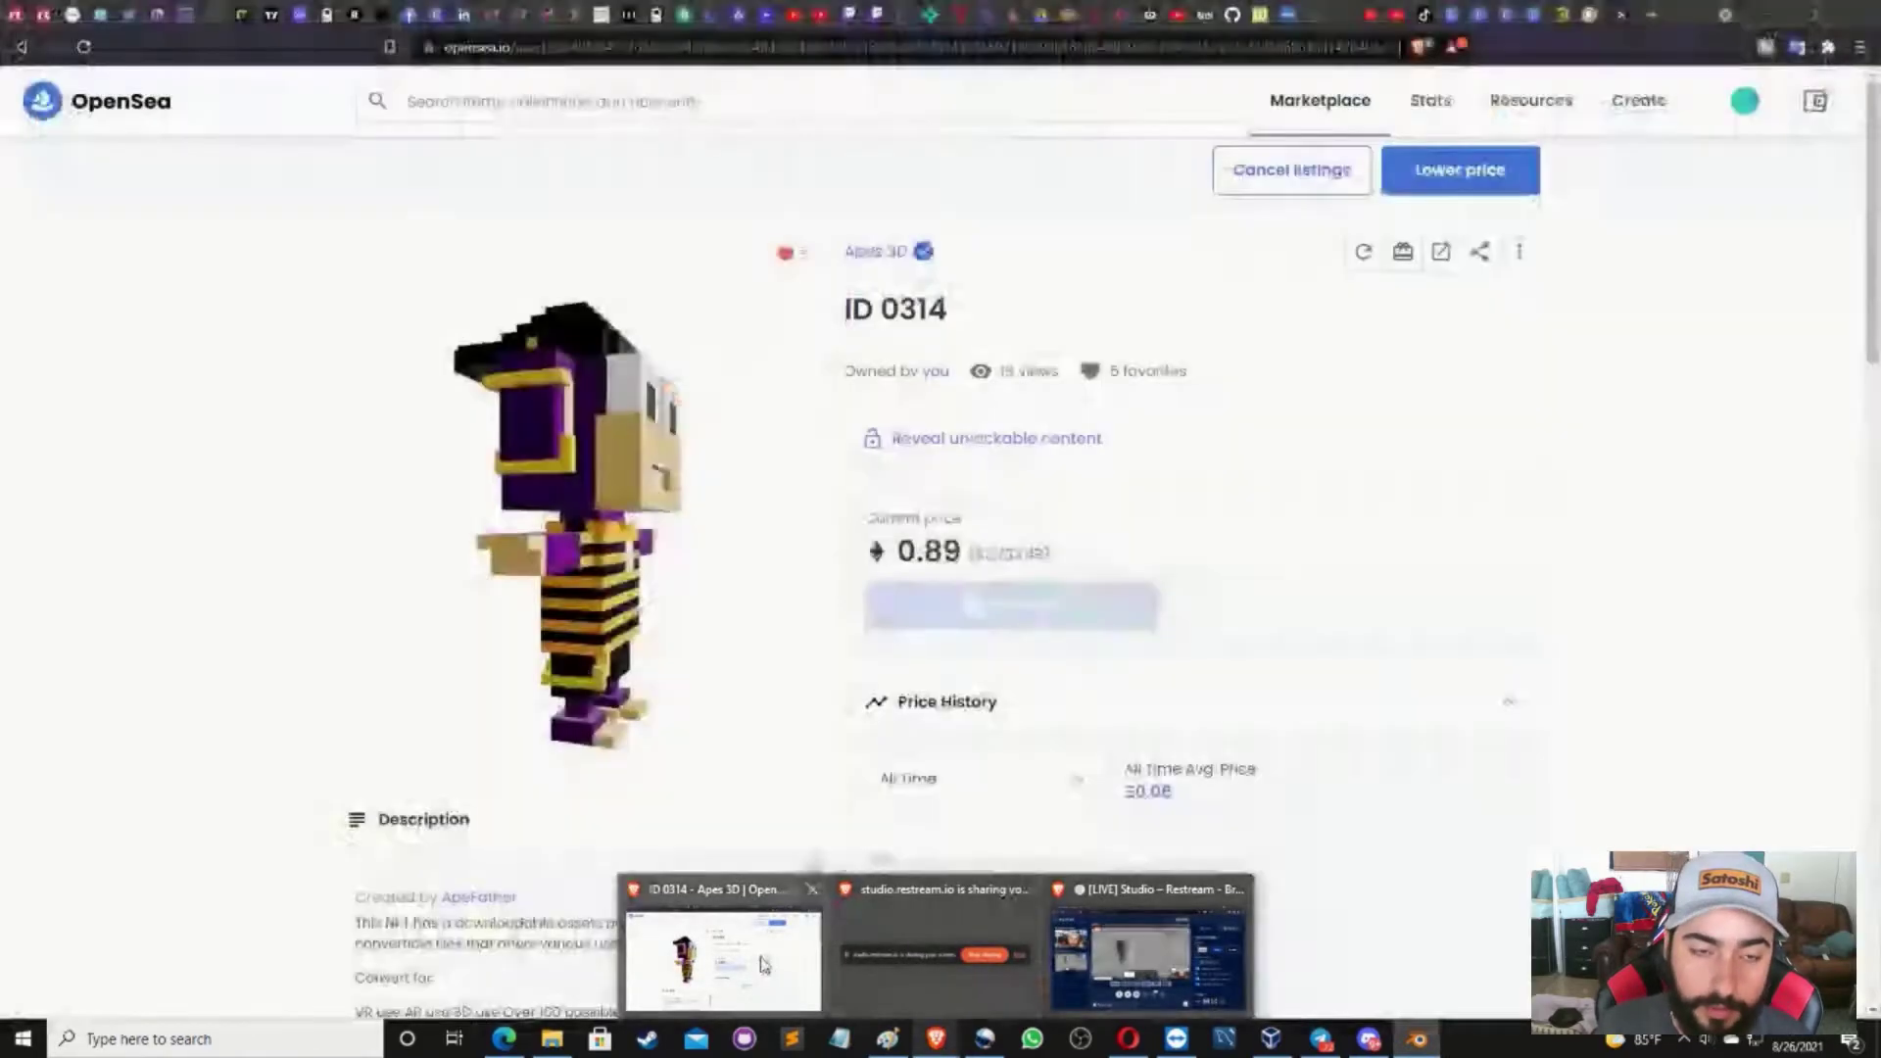
pyautogui.click(769, 950)
pyautogui.click(574, 13)
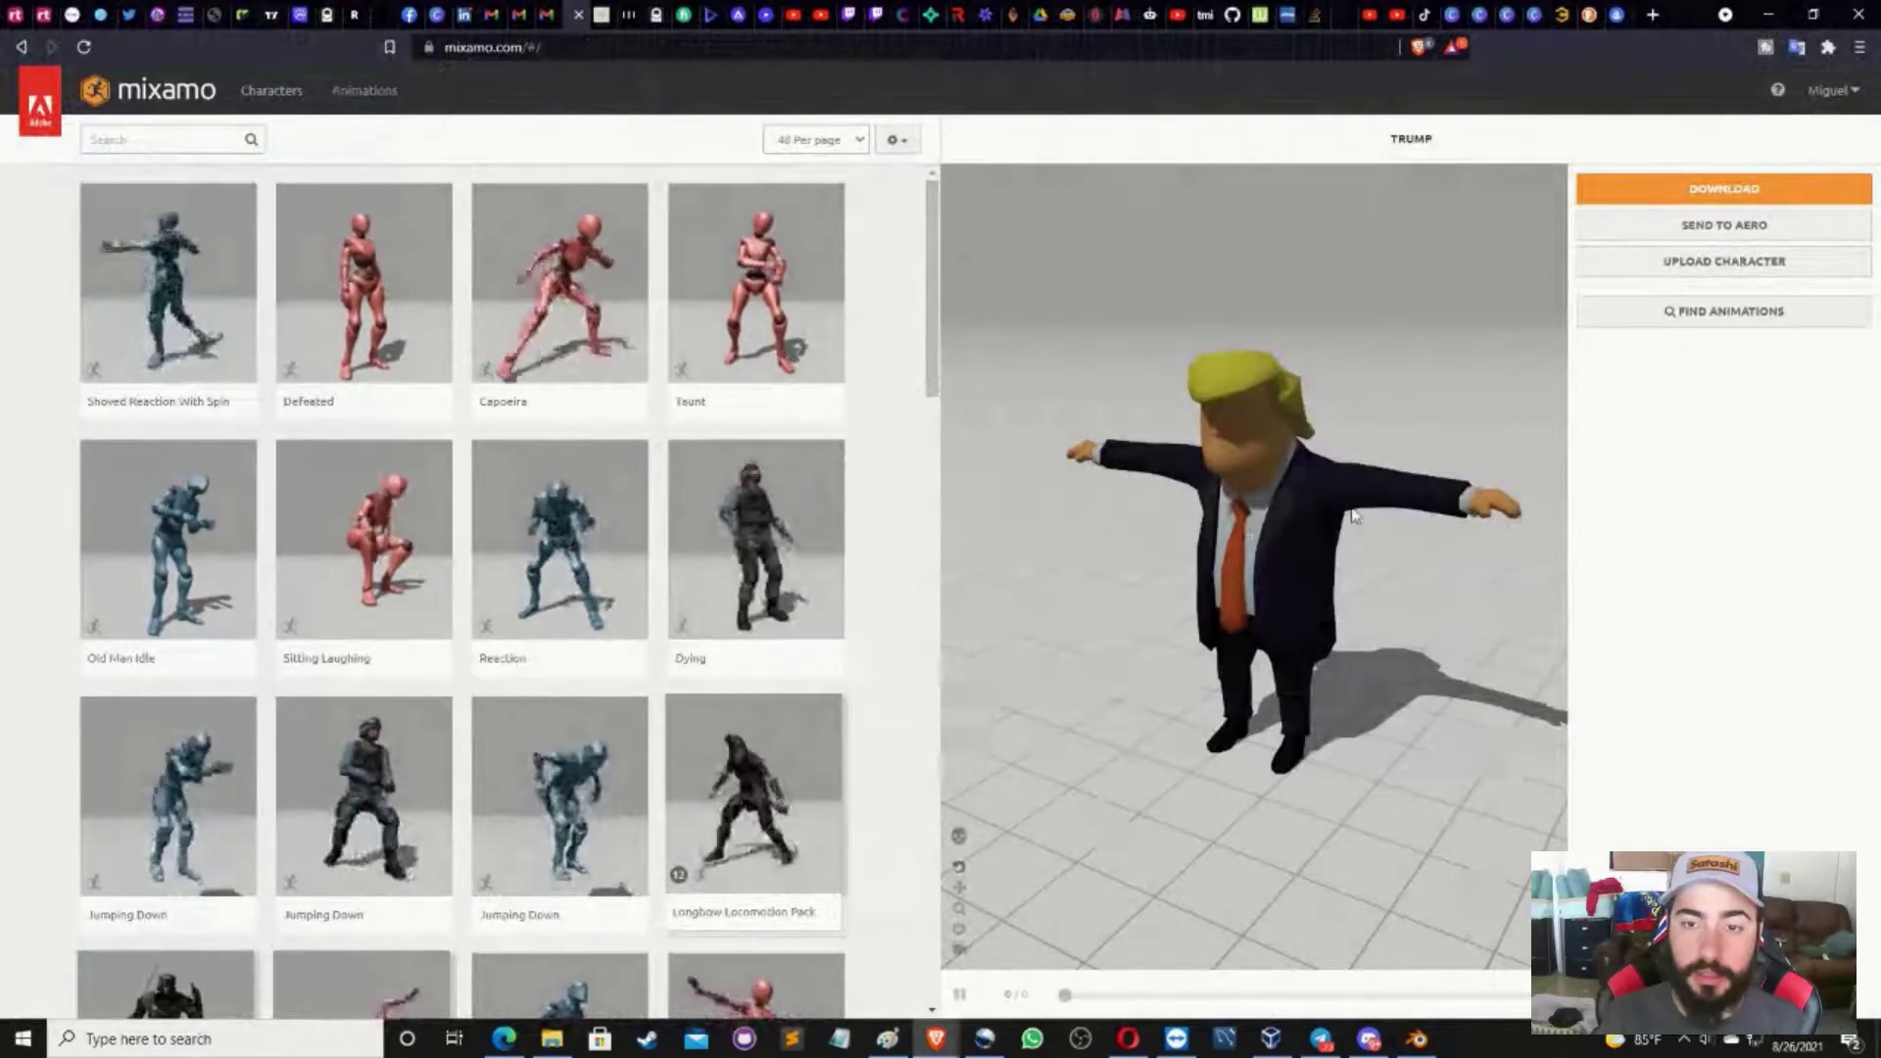
# Upload 314_ready.fbx from D:\monkey\monkey314 as a new Mixamo character
pyautogui.click(1684, 278)
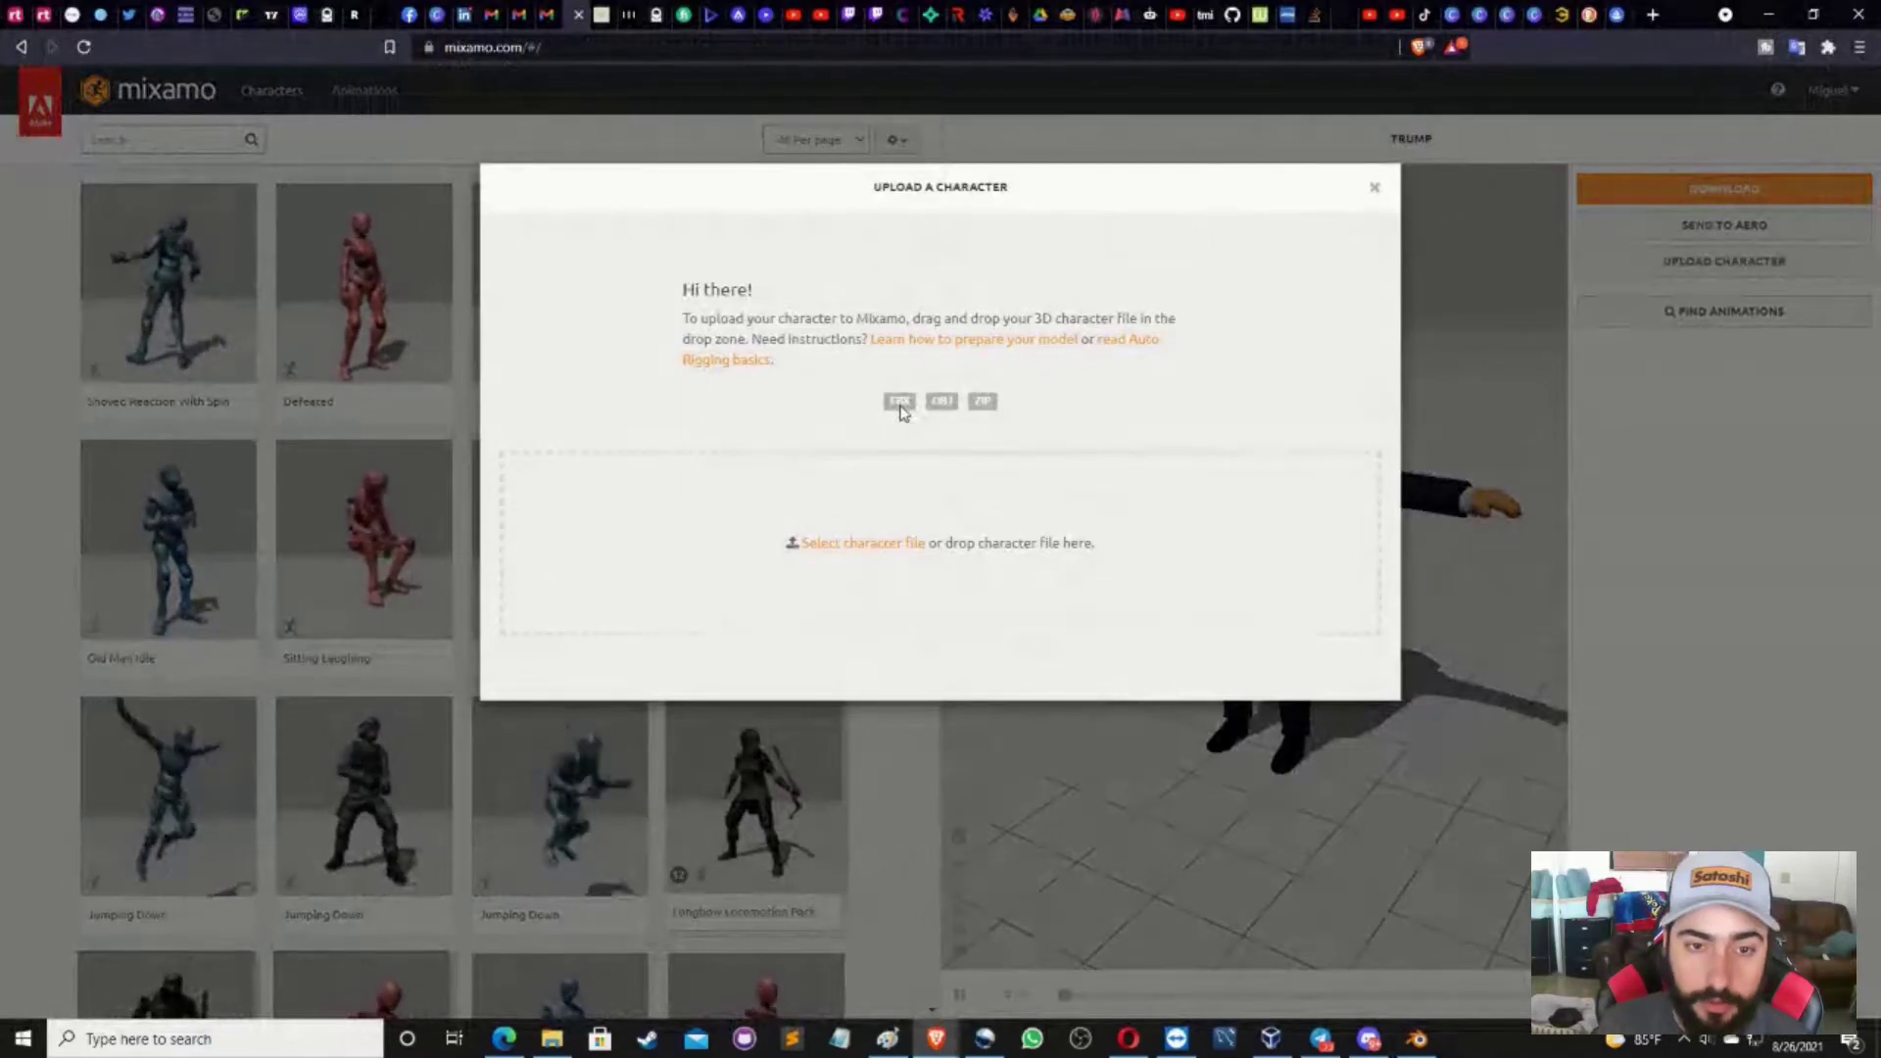
pyautogui.click(861, 545)
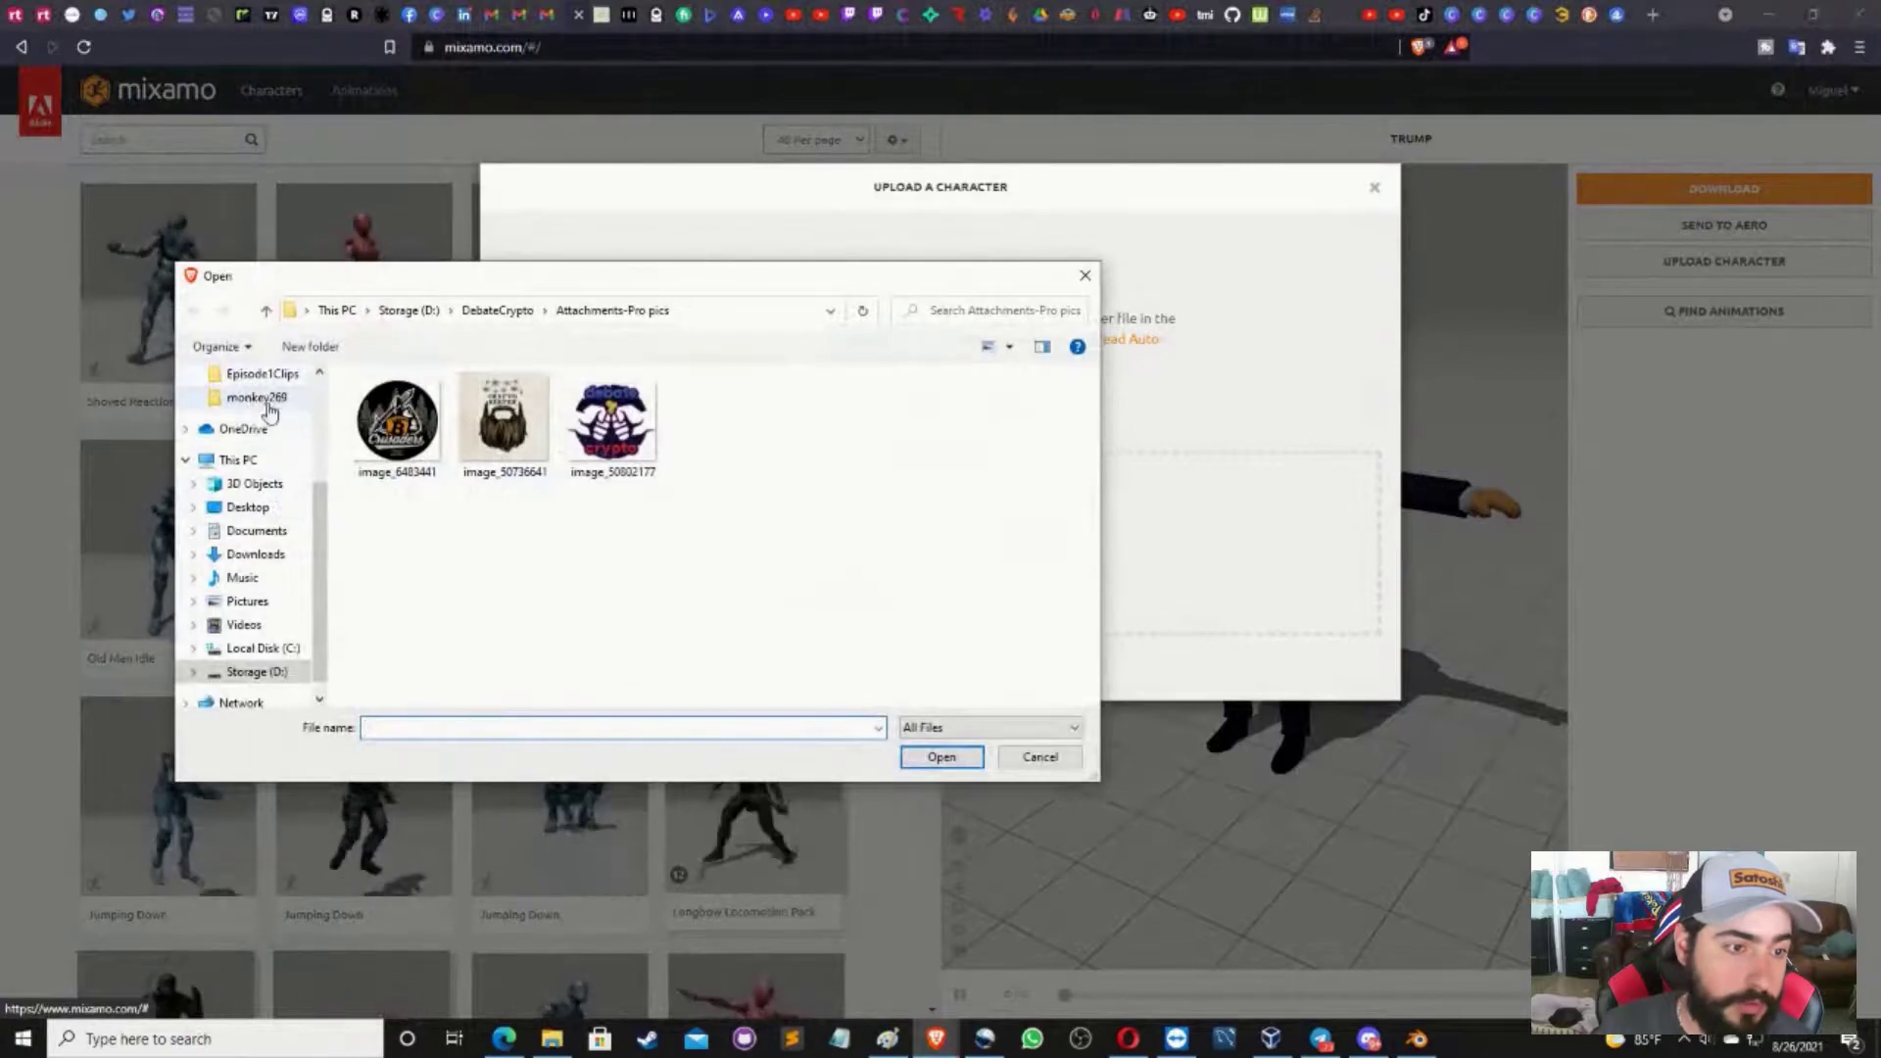
pyautogui.click(259, 399)
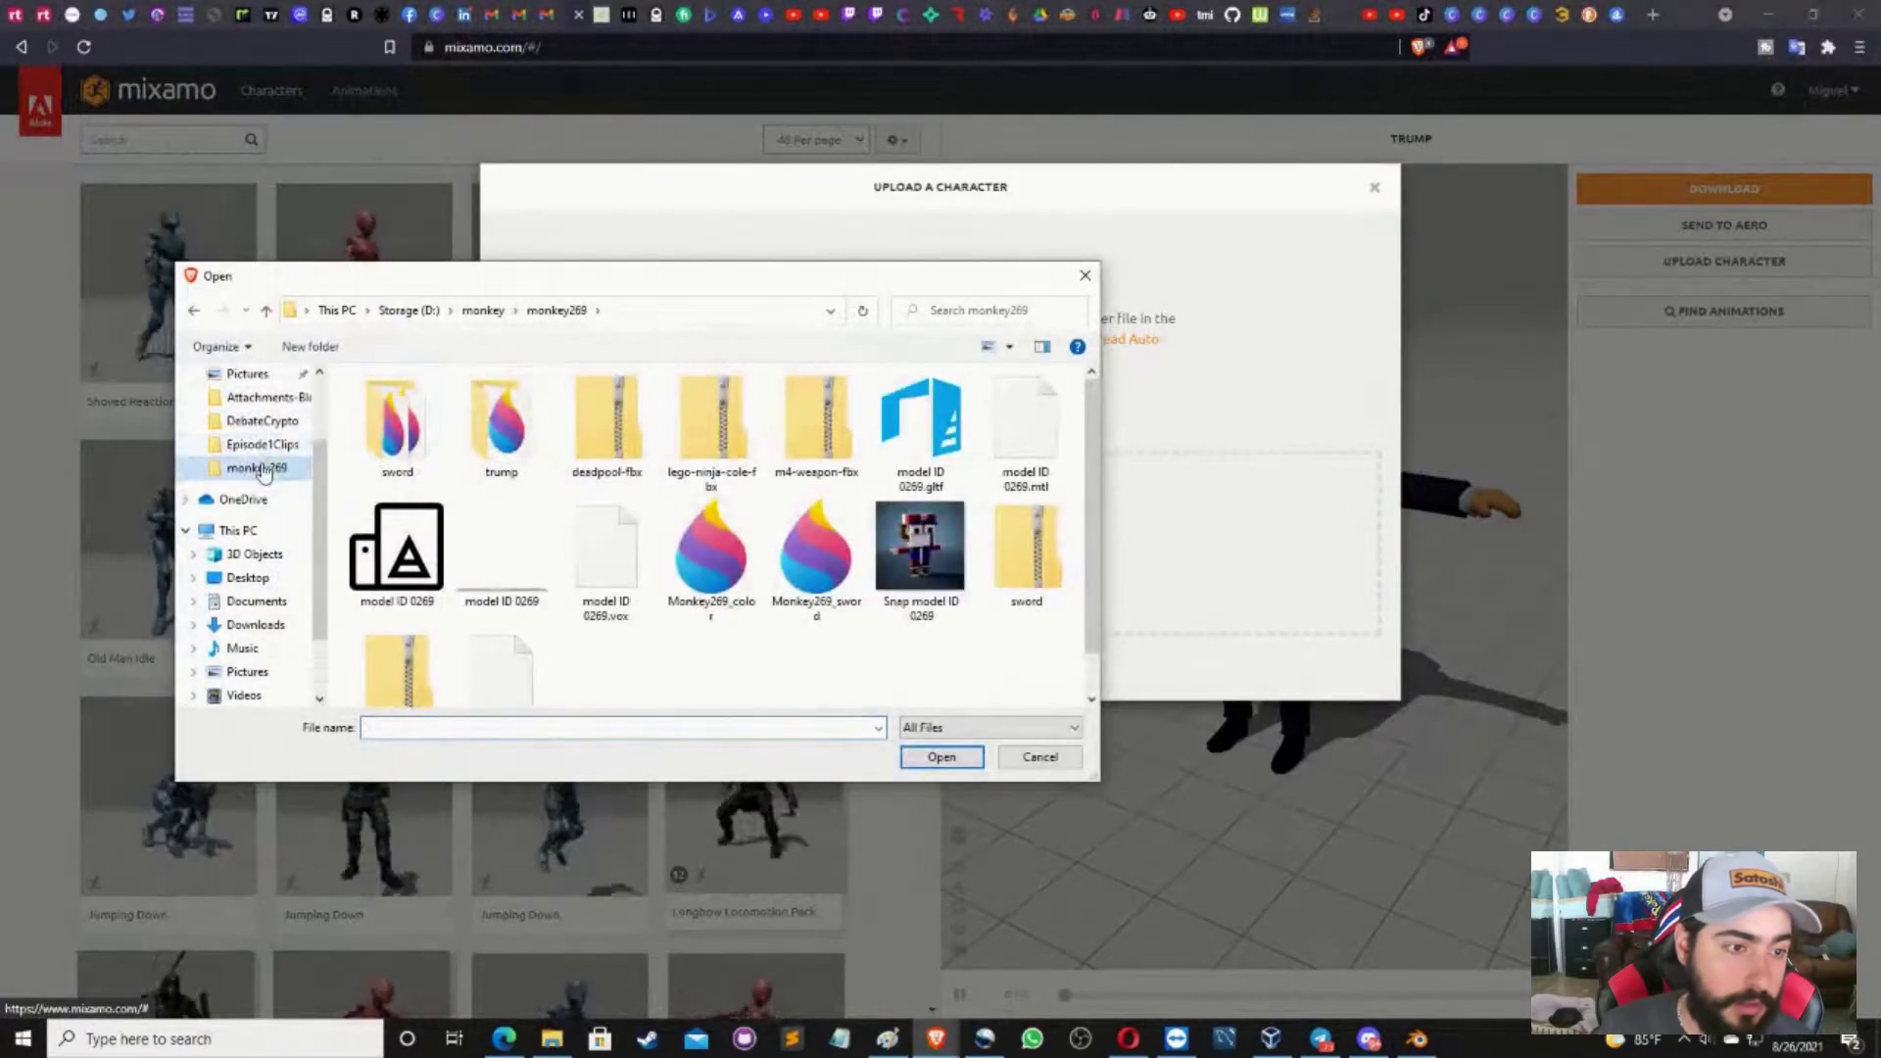
pyautogui.click(483, 309)
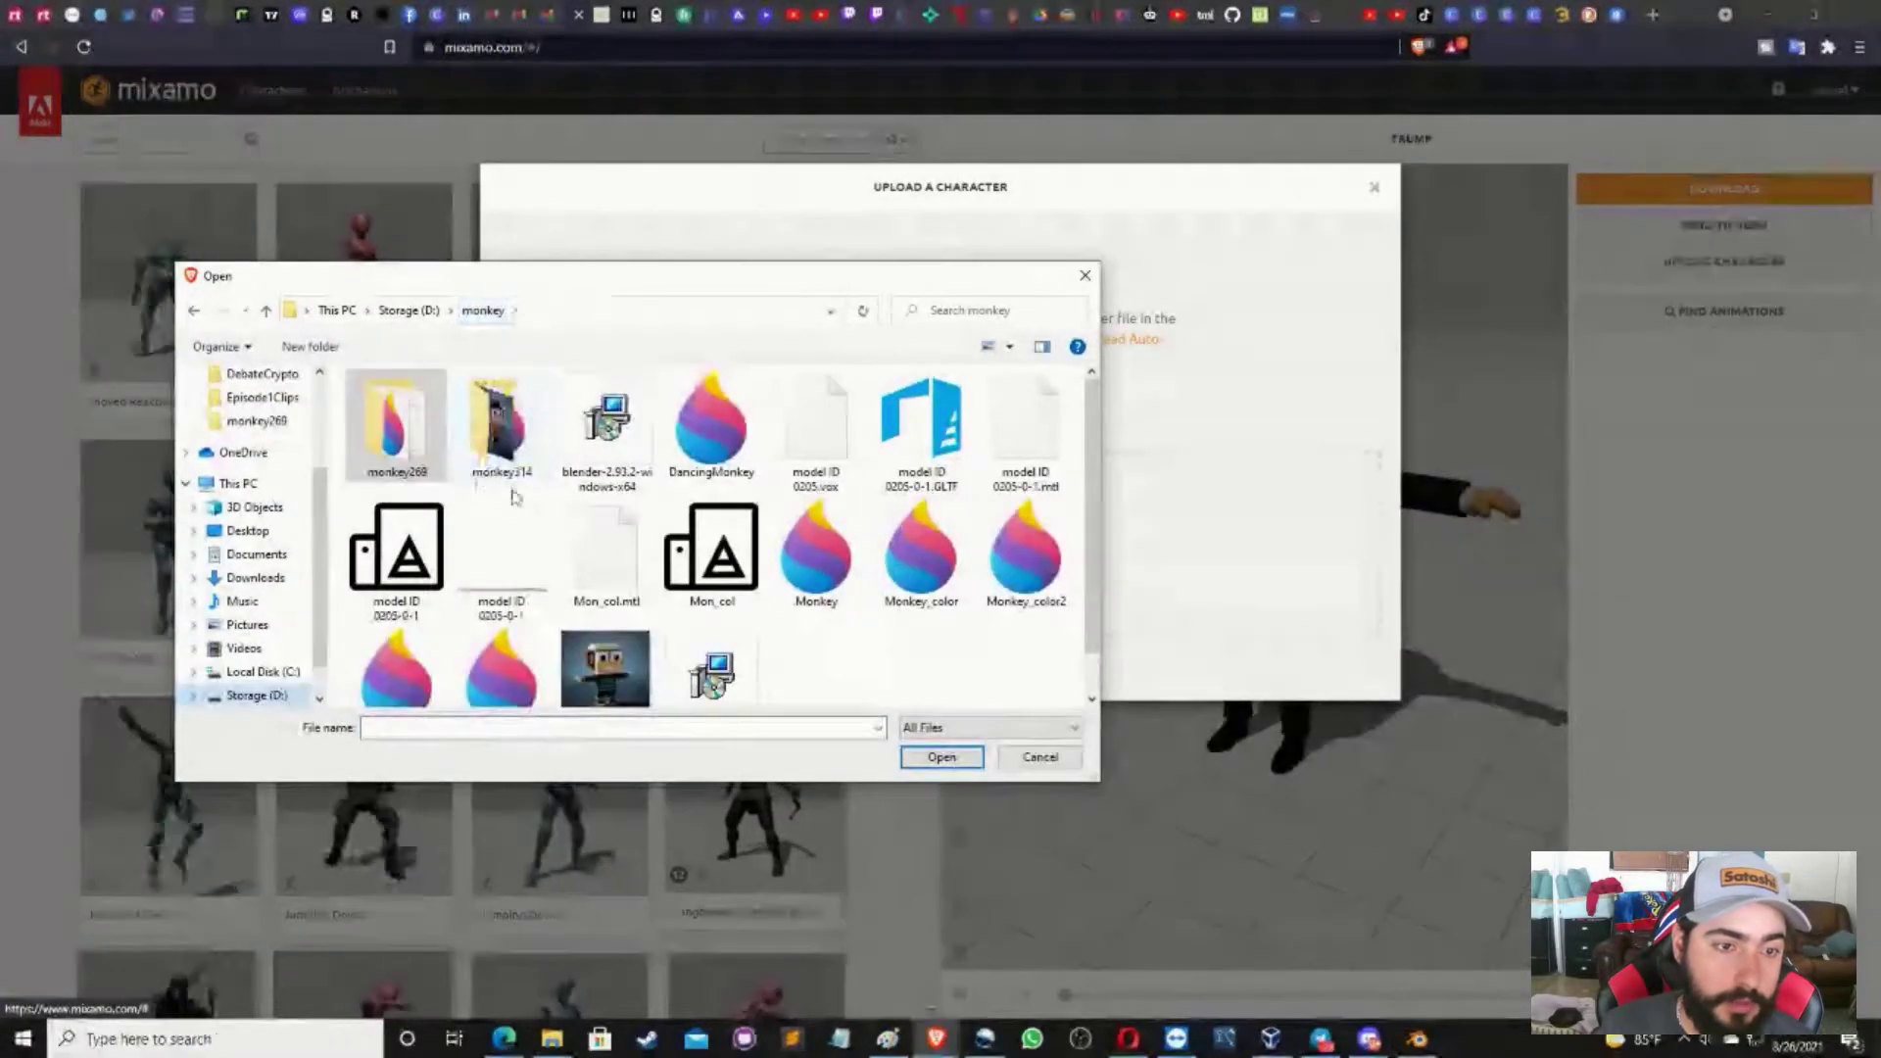
pyautogui.doubleClick(490, 460)
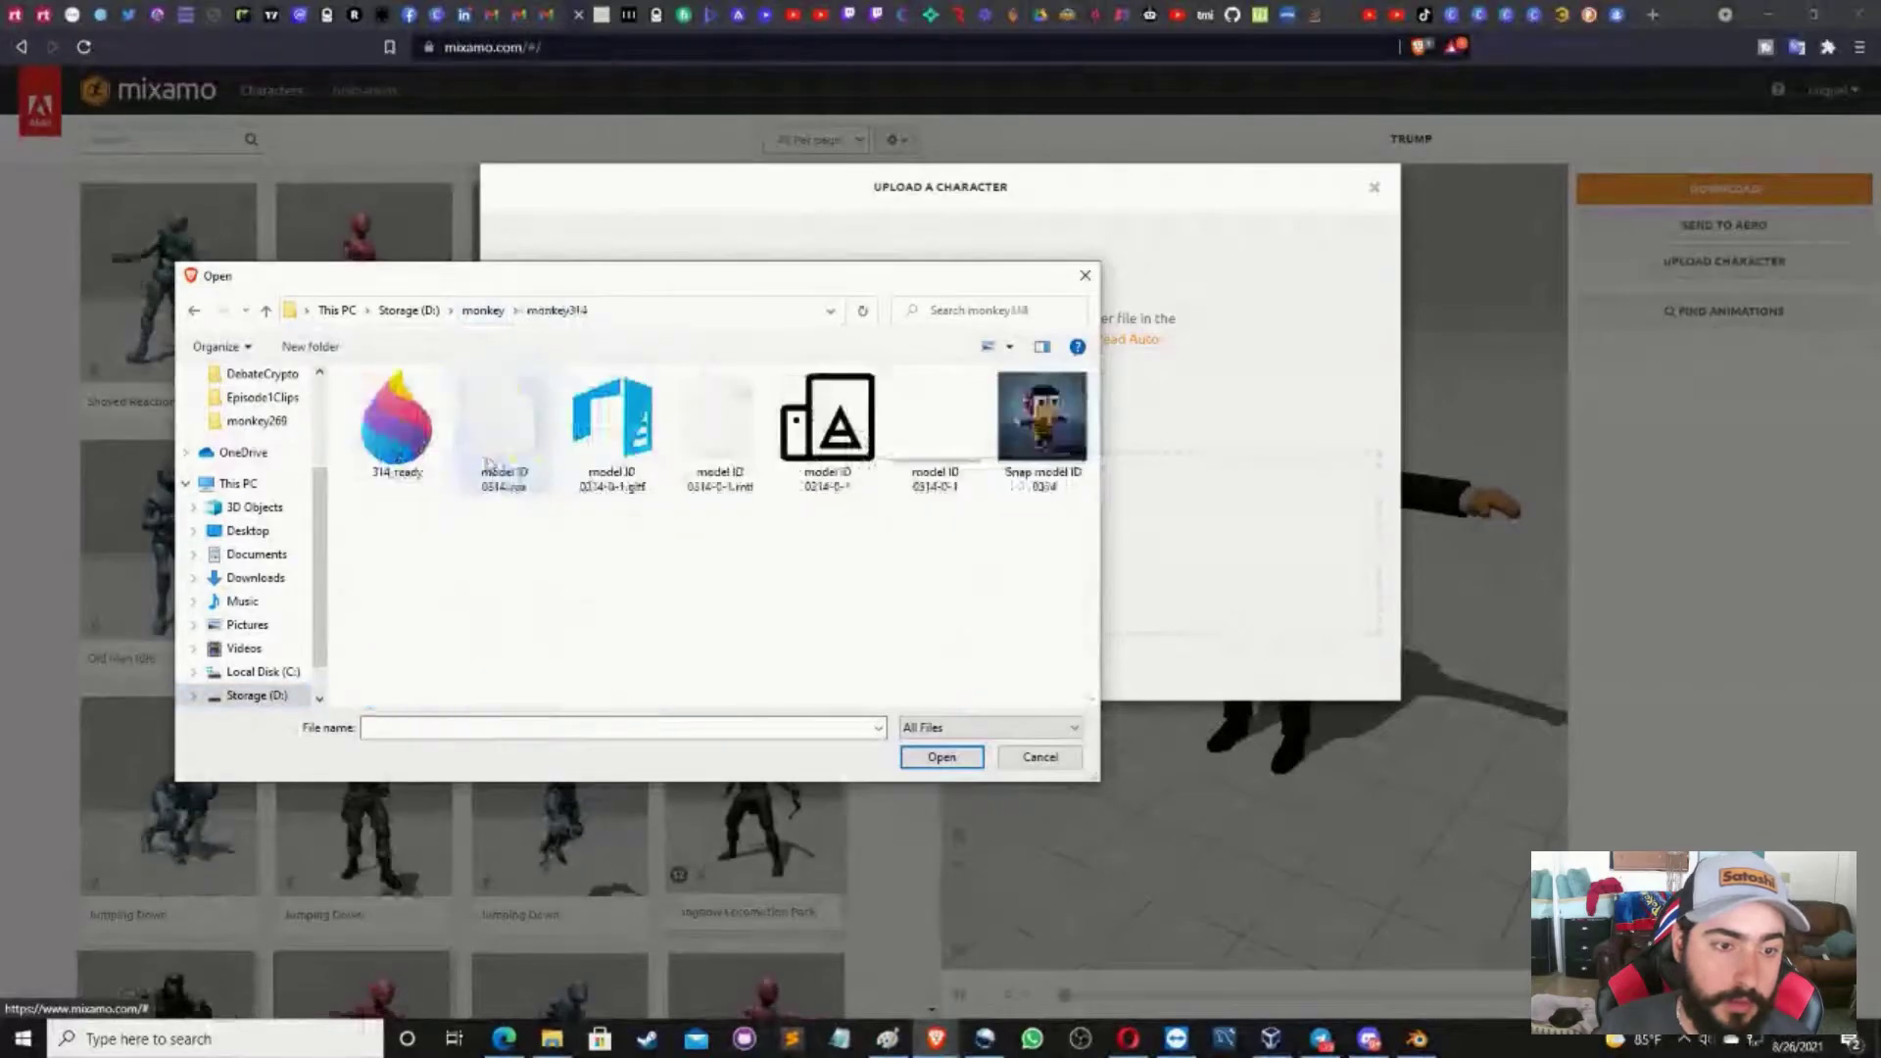
pyautogui.click(402, 472)
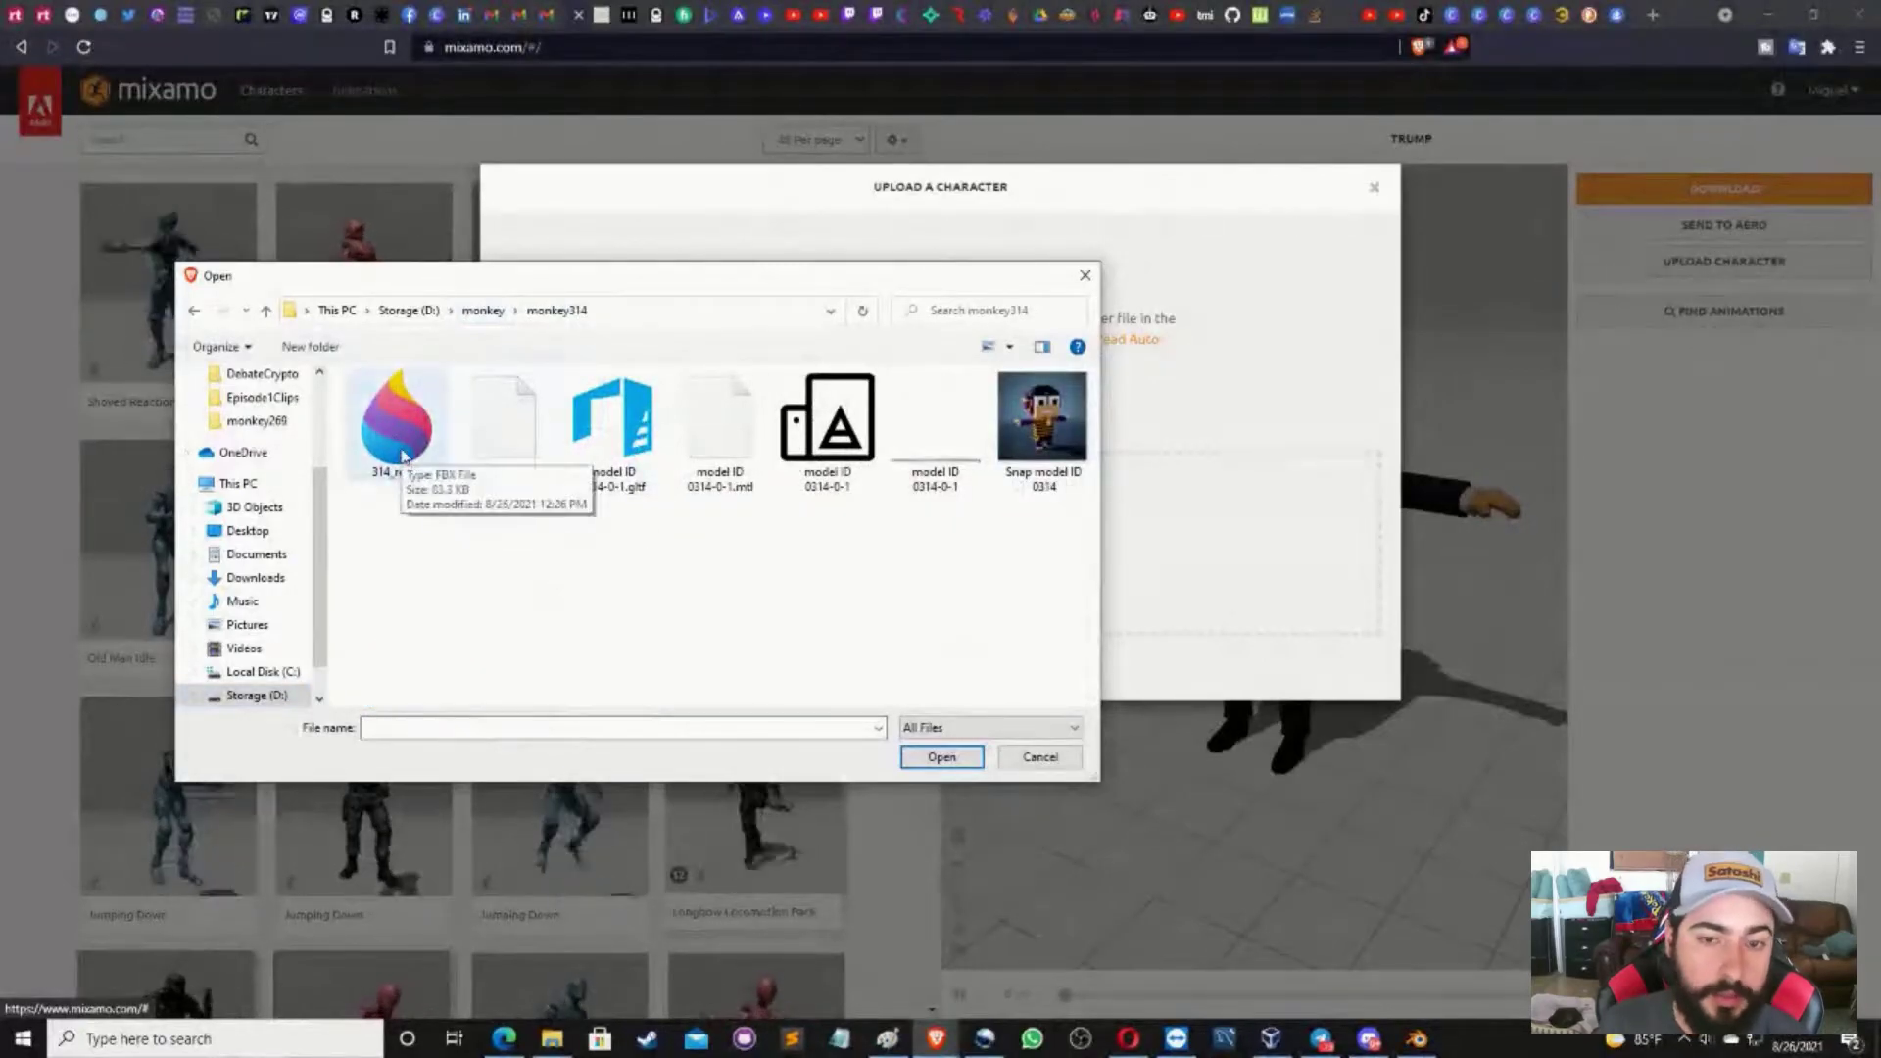
pyautogui.click(936, 757)
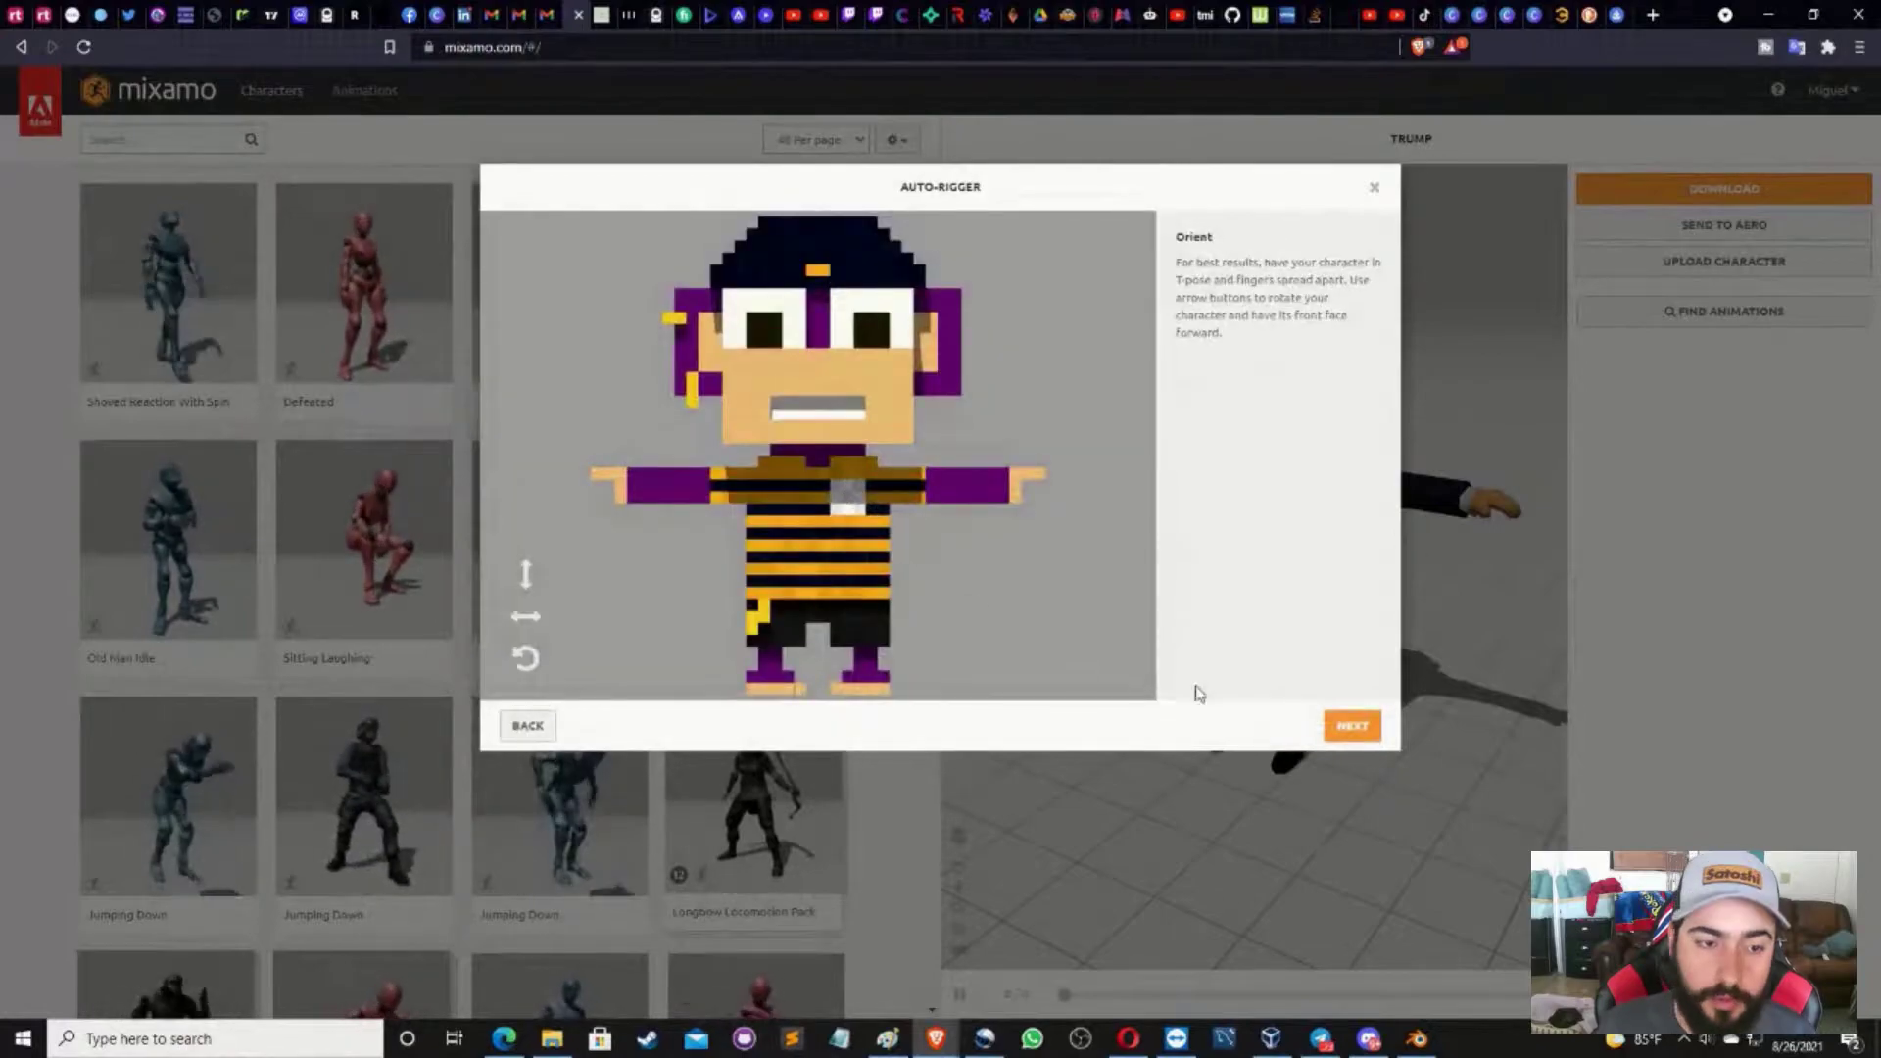
# Place the chin, wrist, elbow, knee and groin markers on the voxel ape
pyautogui.click(1350, 727)
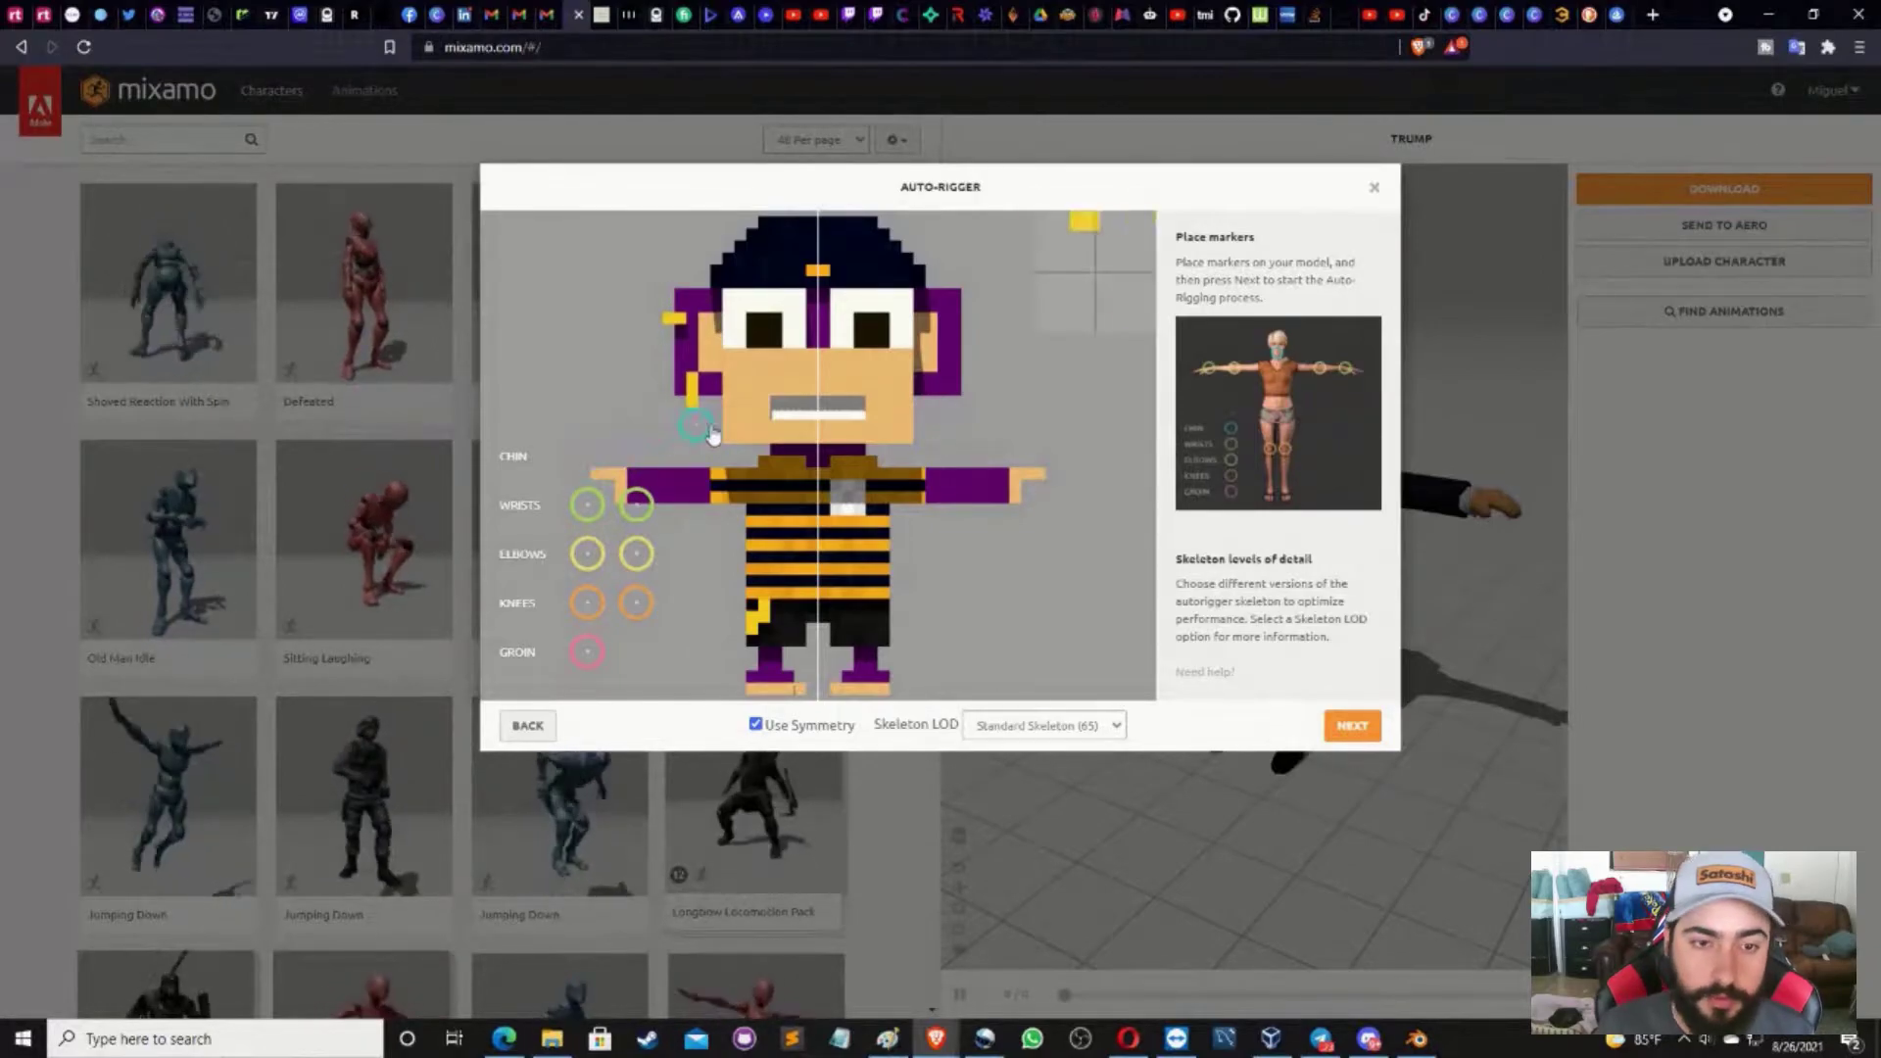
pyautogui.moveTo(713, 434); pyautogui.dragTo(818, 448)
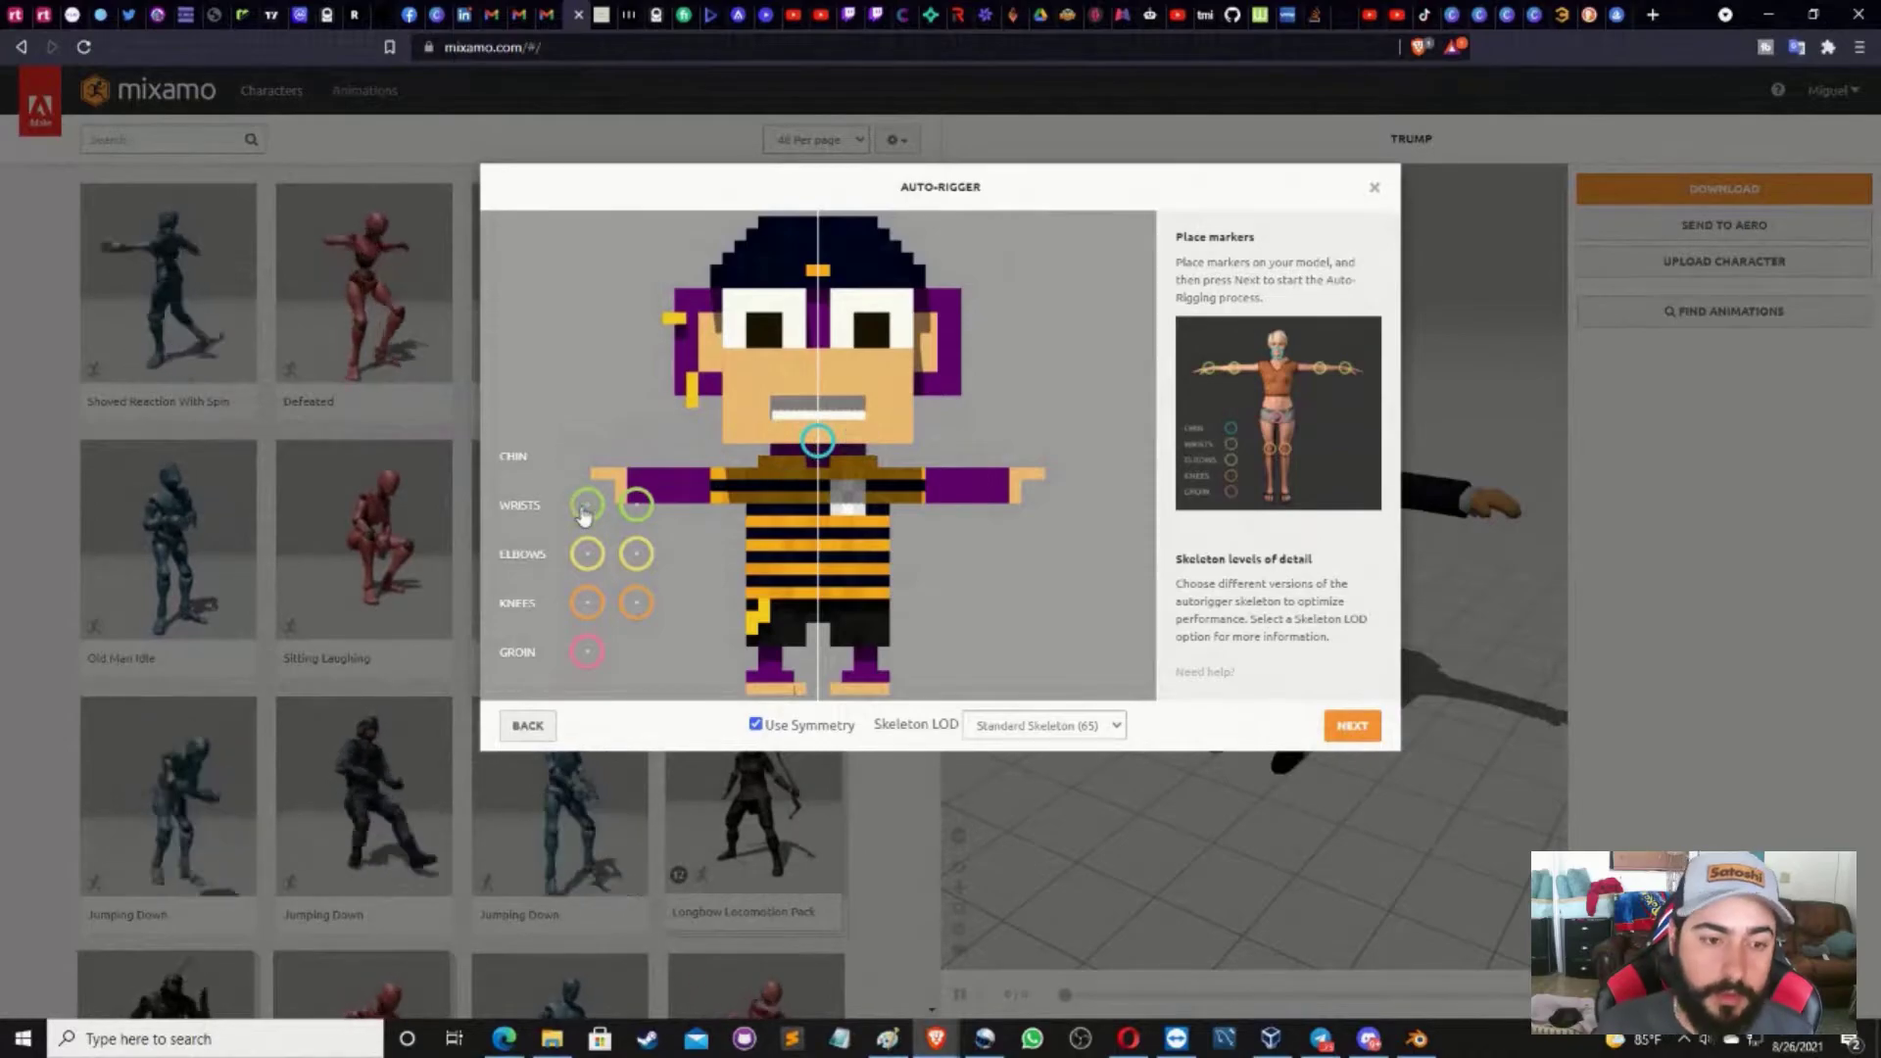
pyautogui.moveTo(586, 507); pyautogui.dragTo(632, 485)
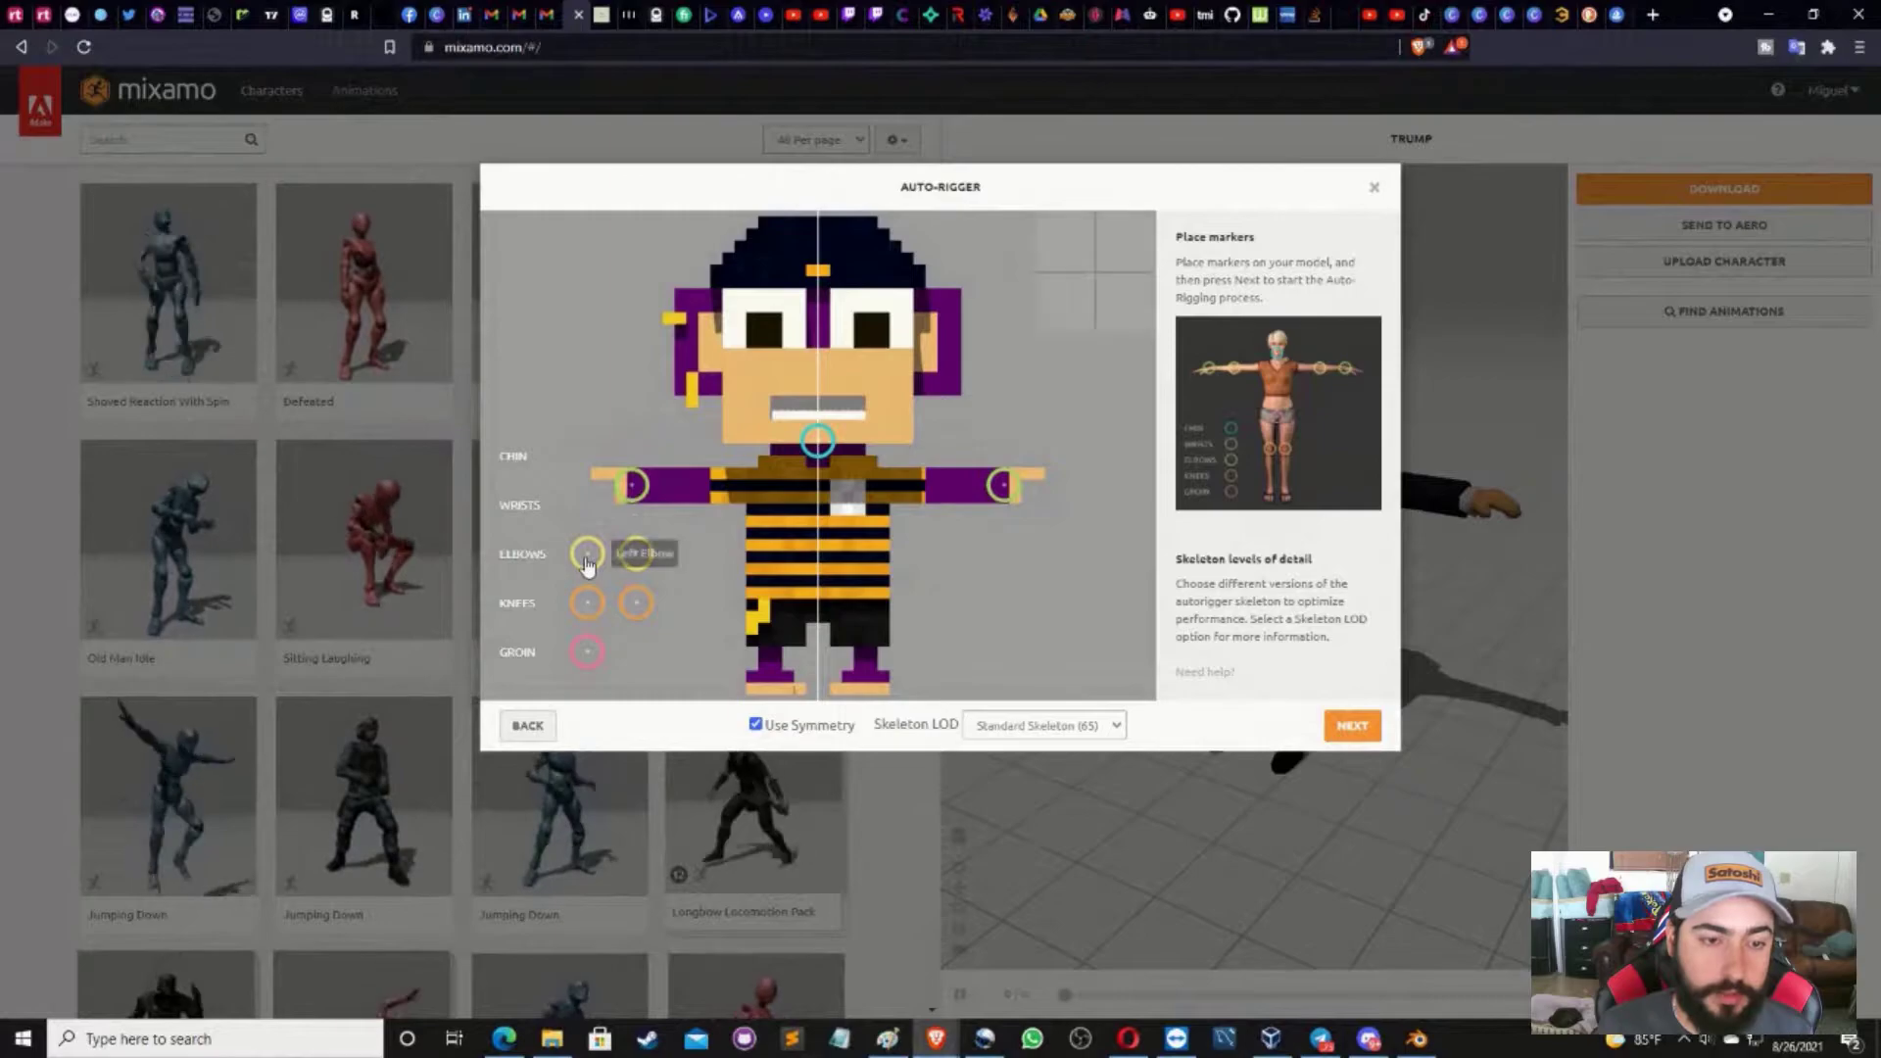
pyautogui.moveTo(586, 563); pyautogui.dragTo(708, 493)
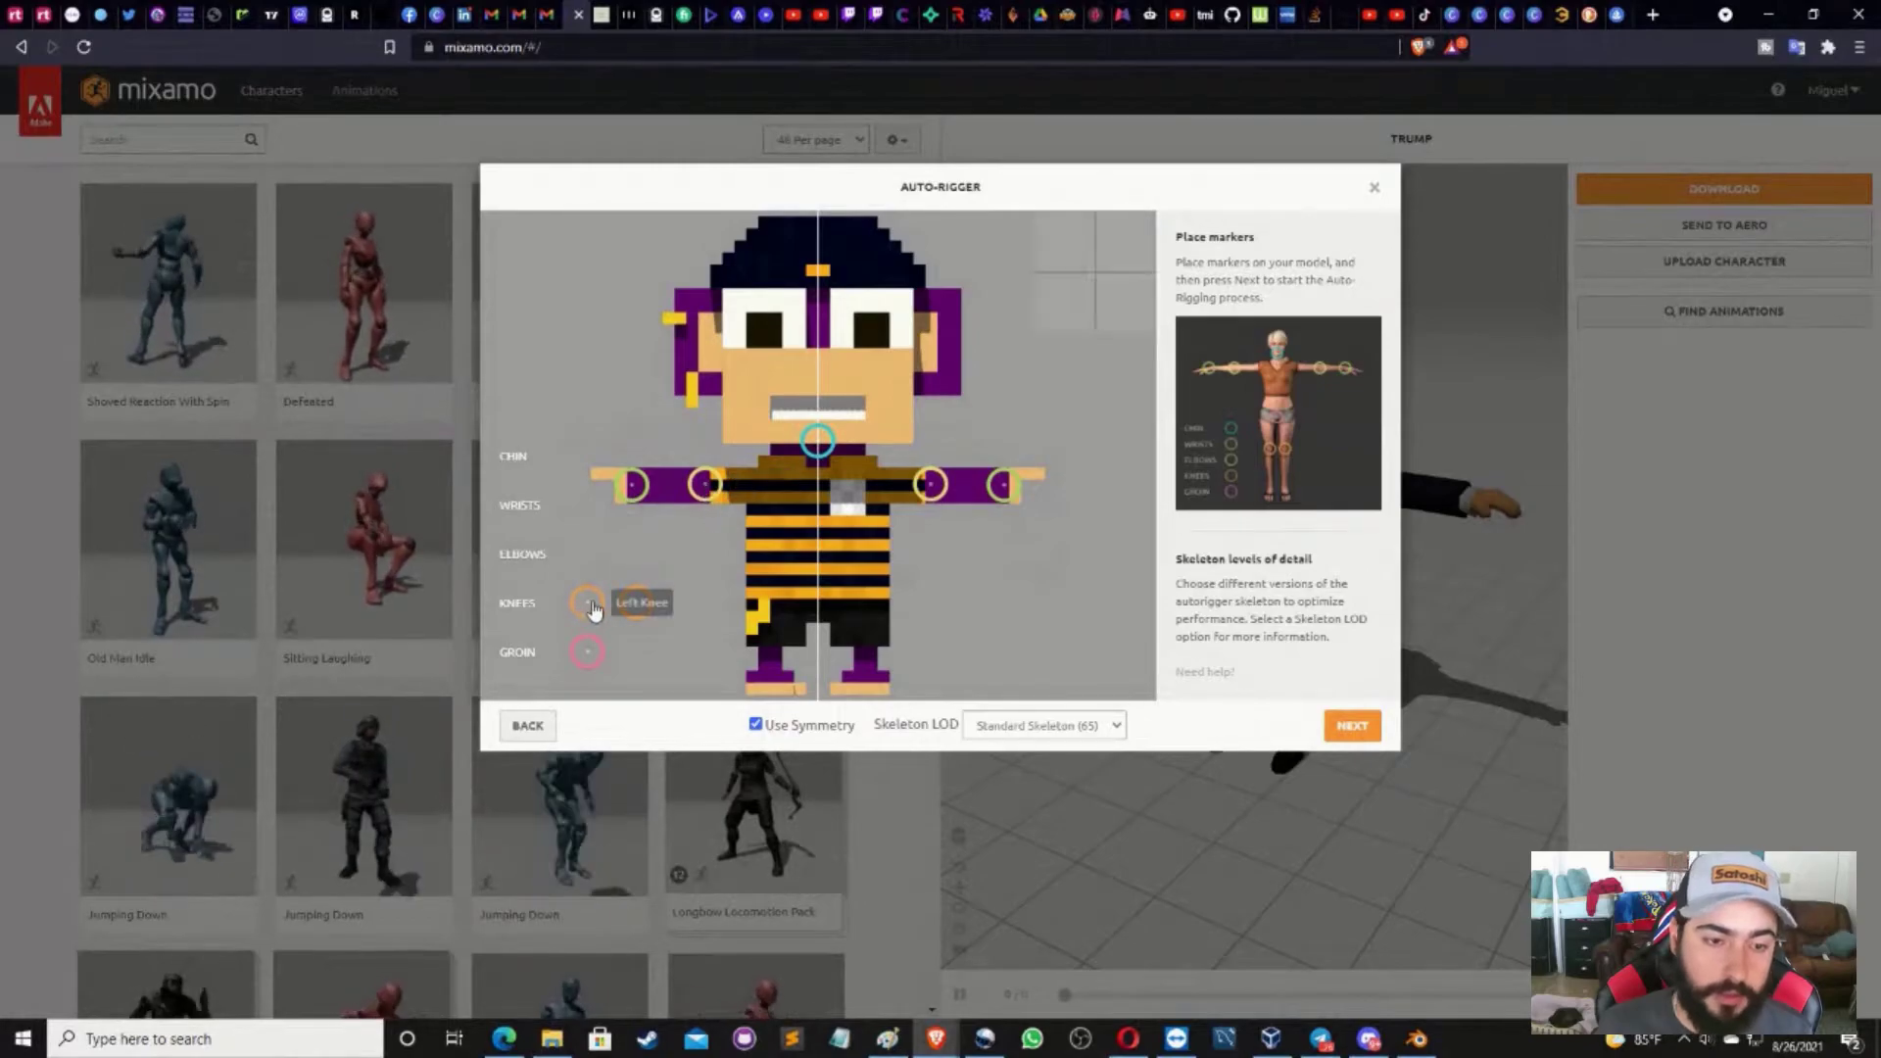
pyautogui.moveTo(587, 602); pyautogui.dragTo(770, 644)
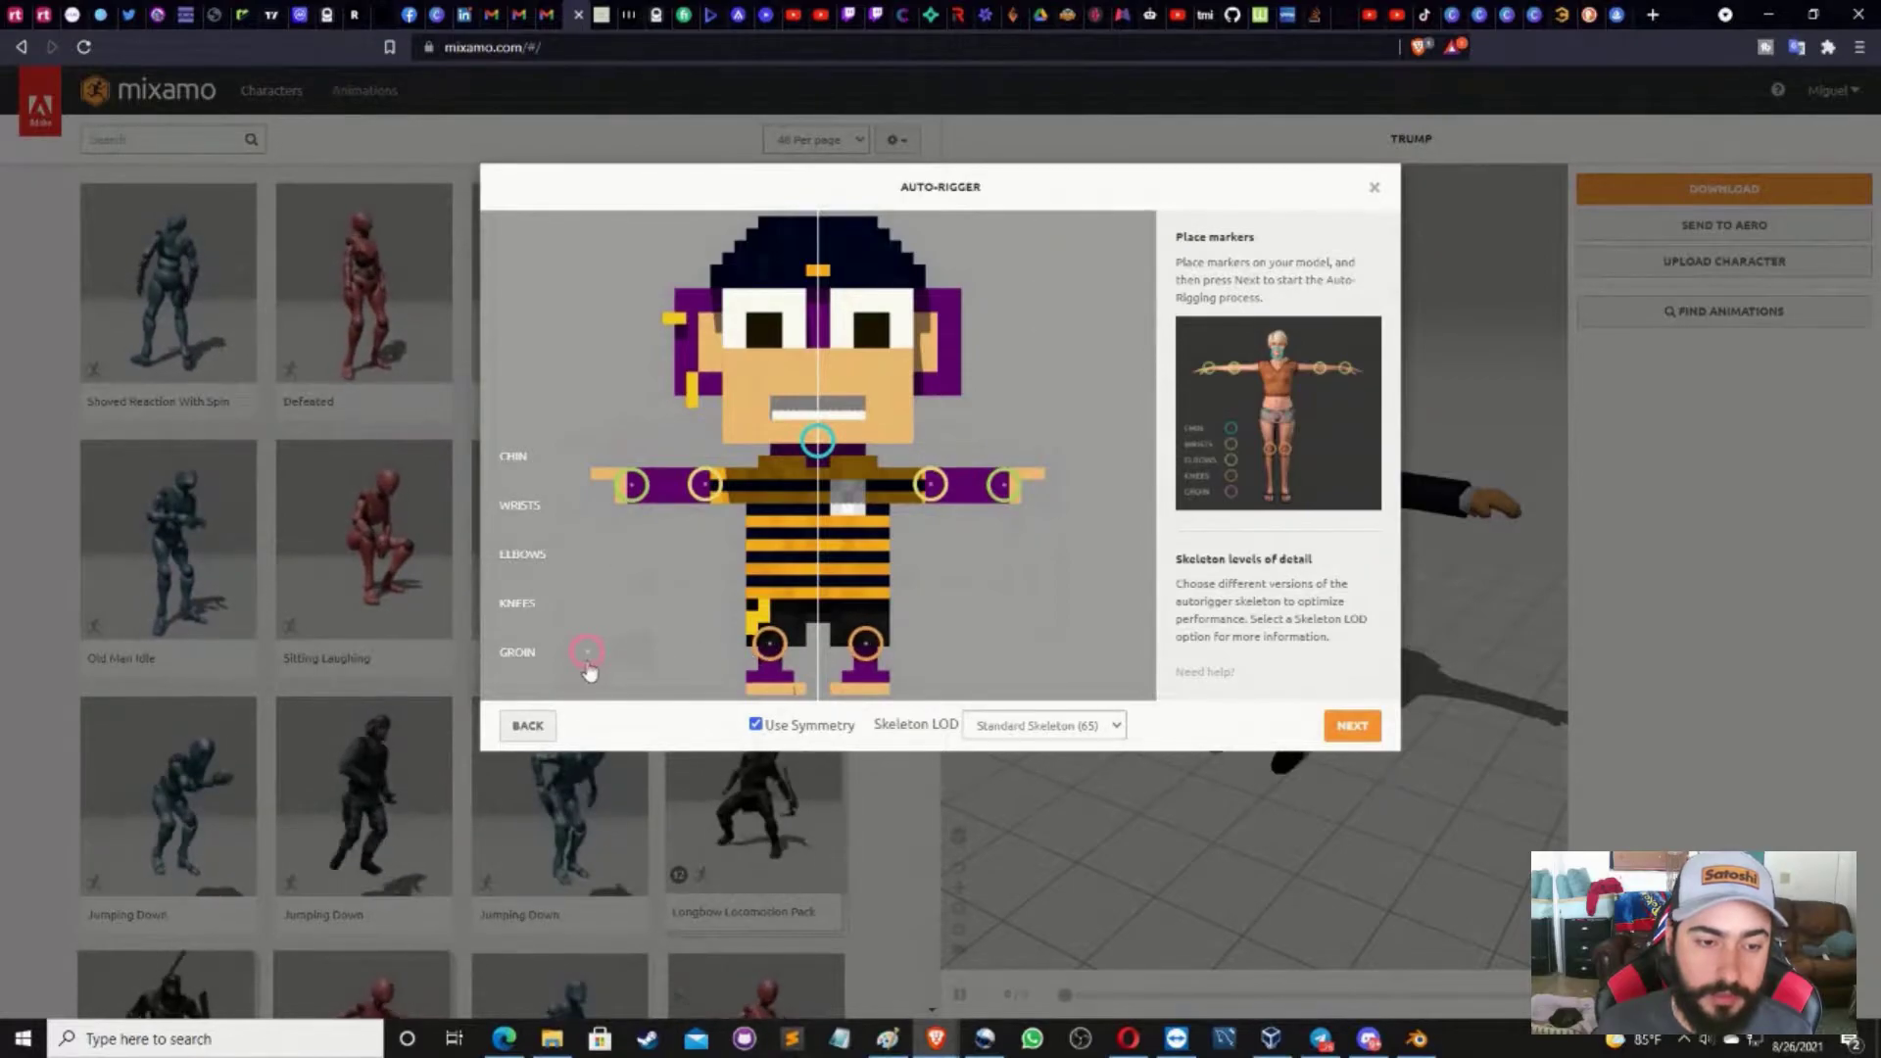
pyautogui.moveTo(587, 651); pyautogui.dragTo(817, 618)
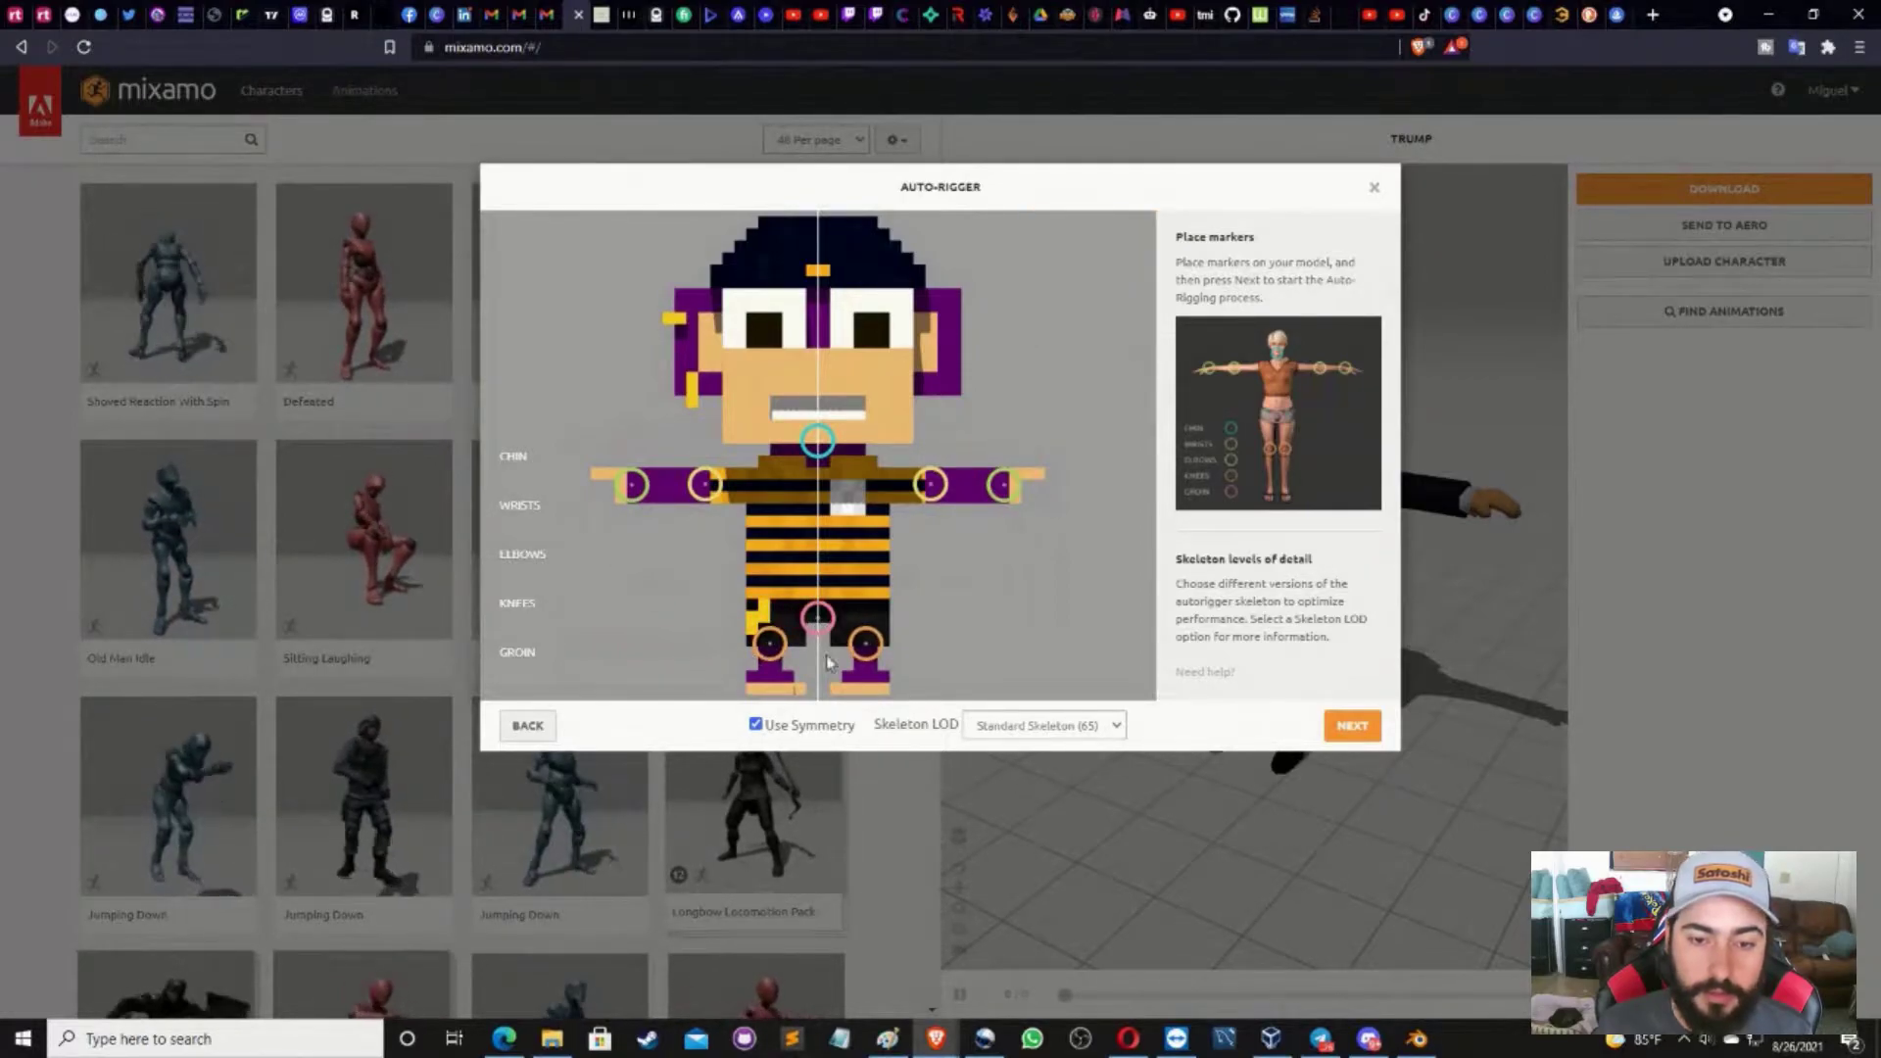
# Choose the No Fingers (25) skeleton and start auto-rigging
pyautogui.click(1012, 734)
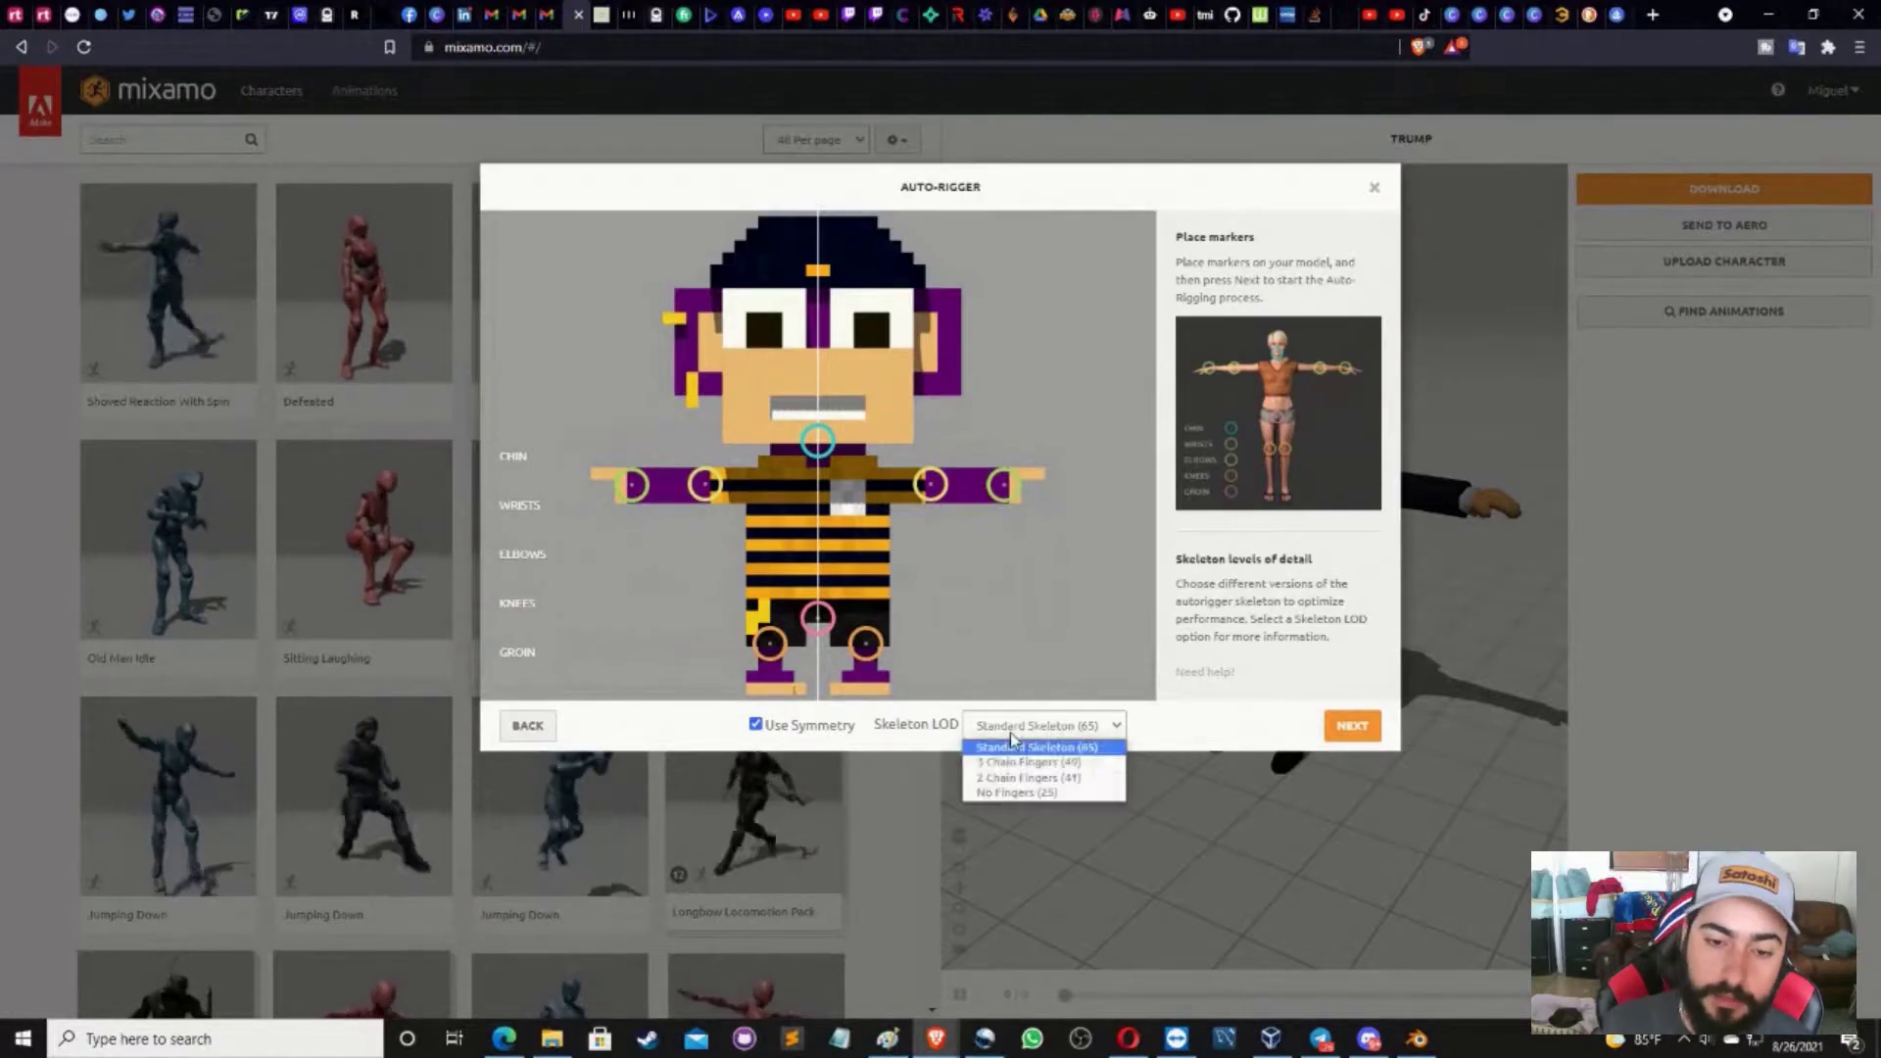
pyautogui.click(986, 792)
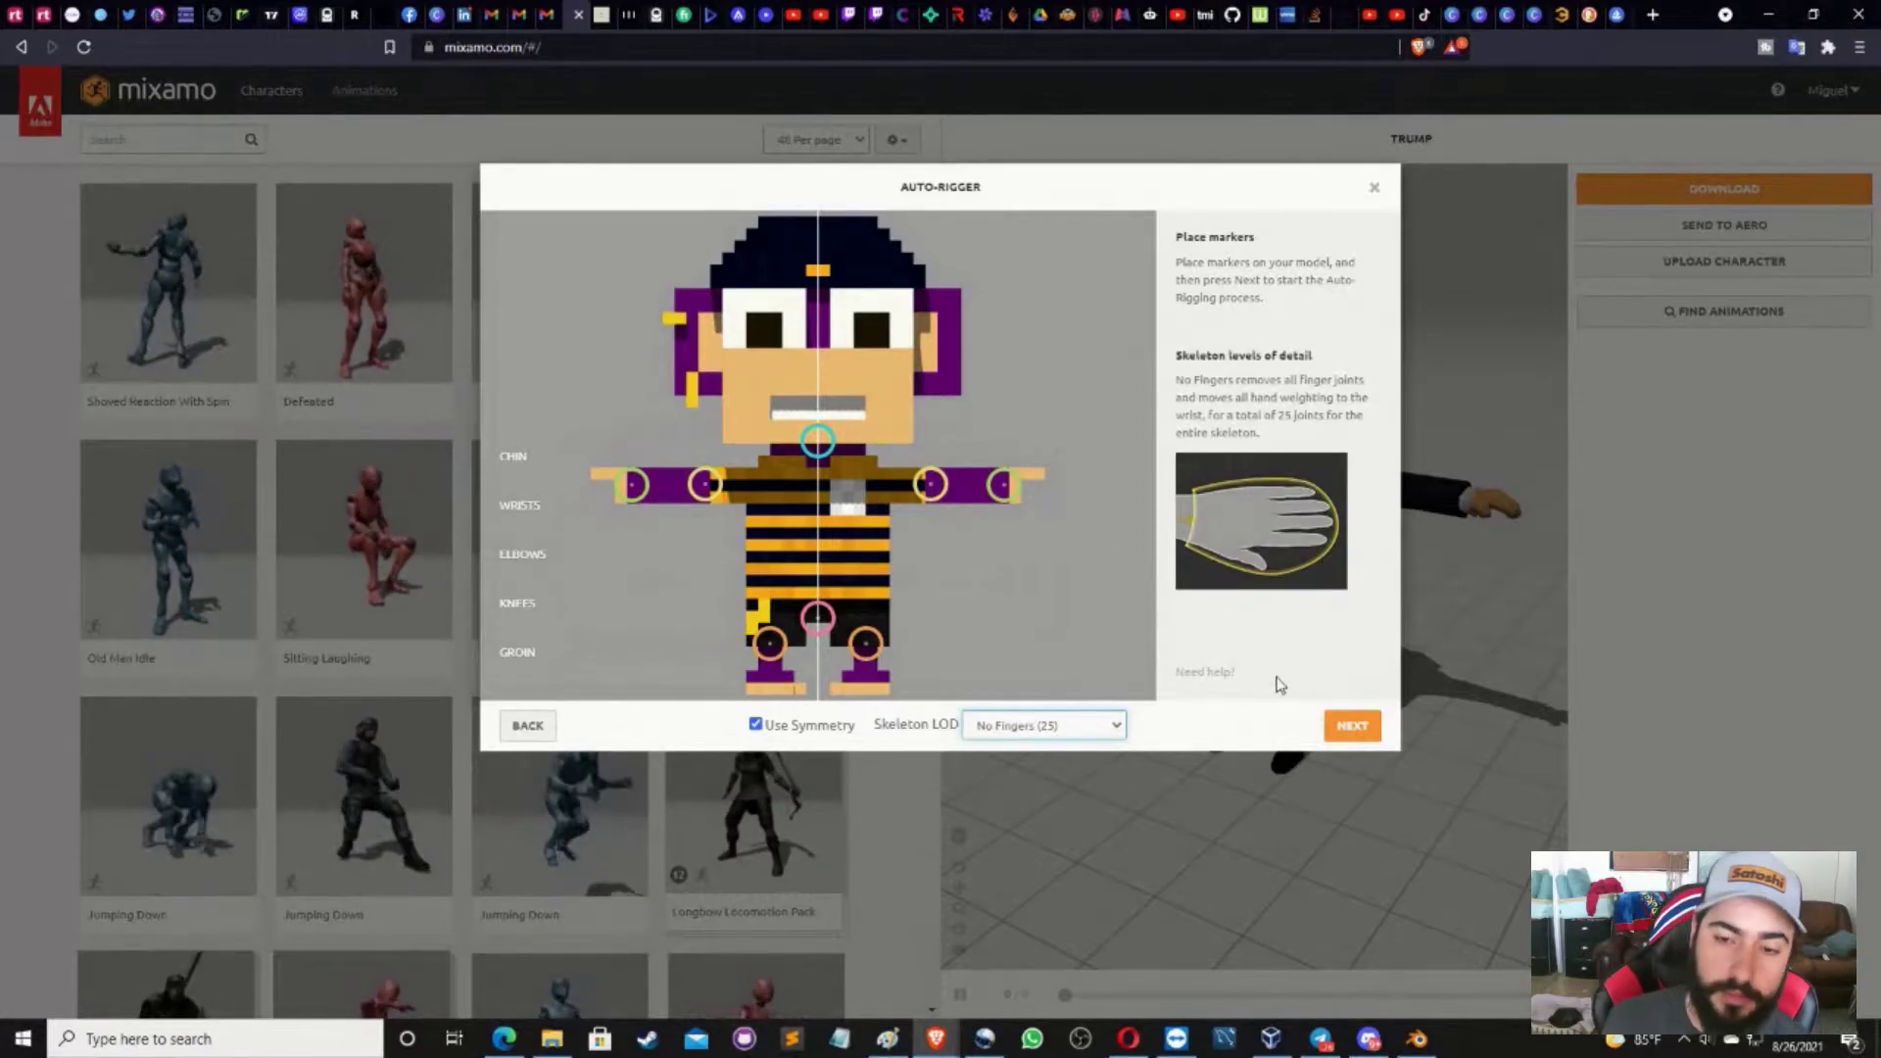
pyautogui.click(1357, 727)
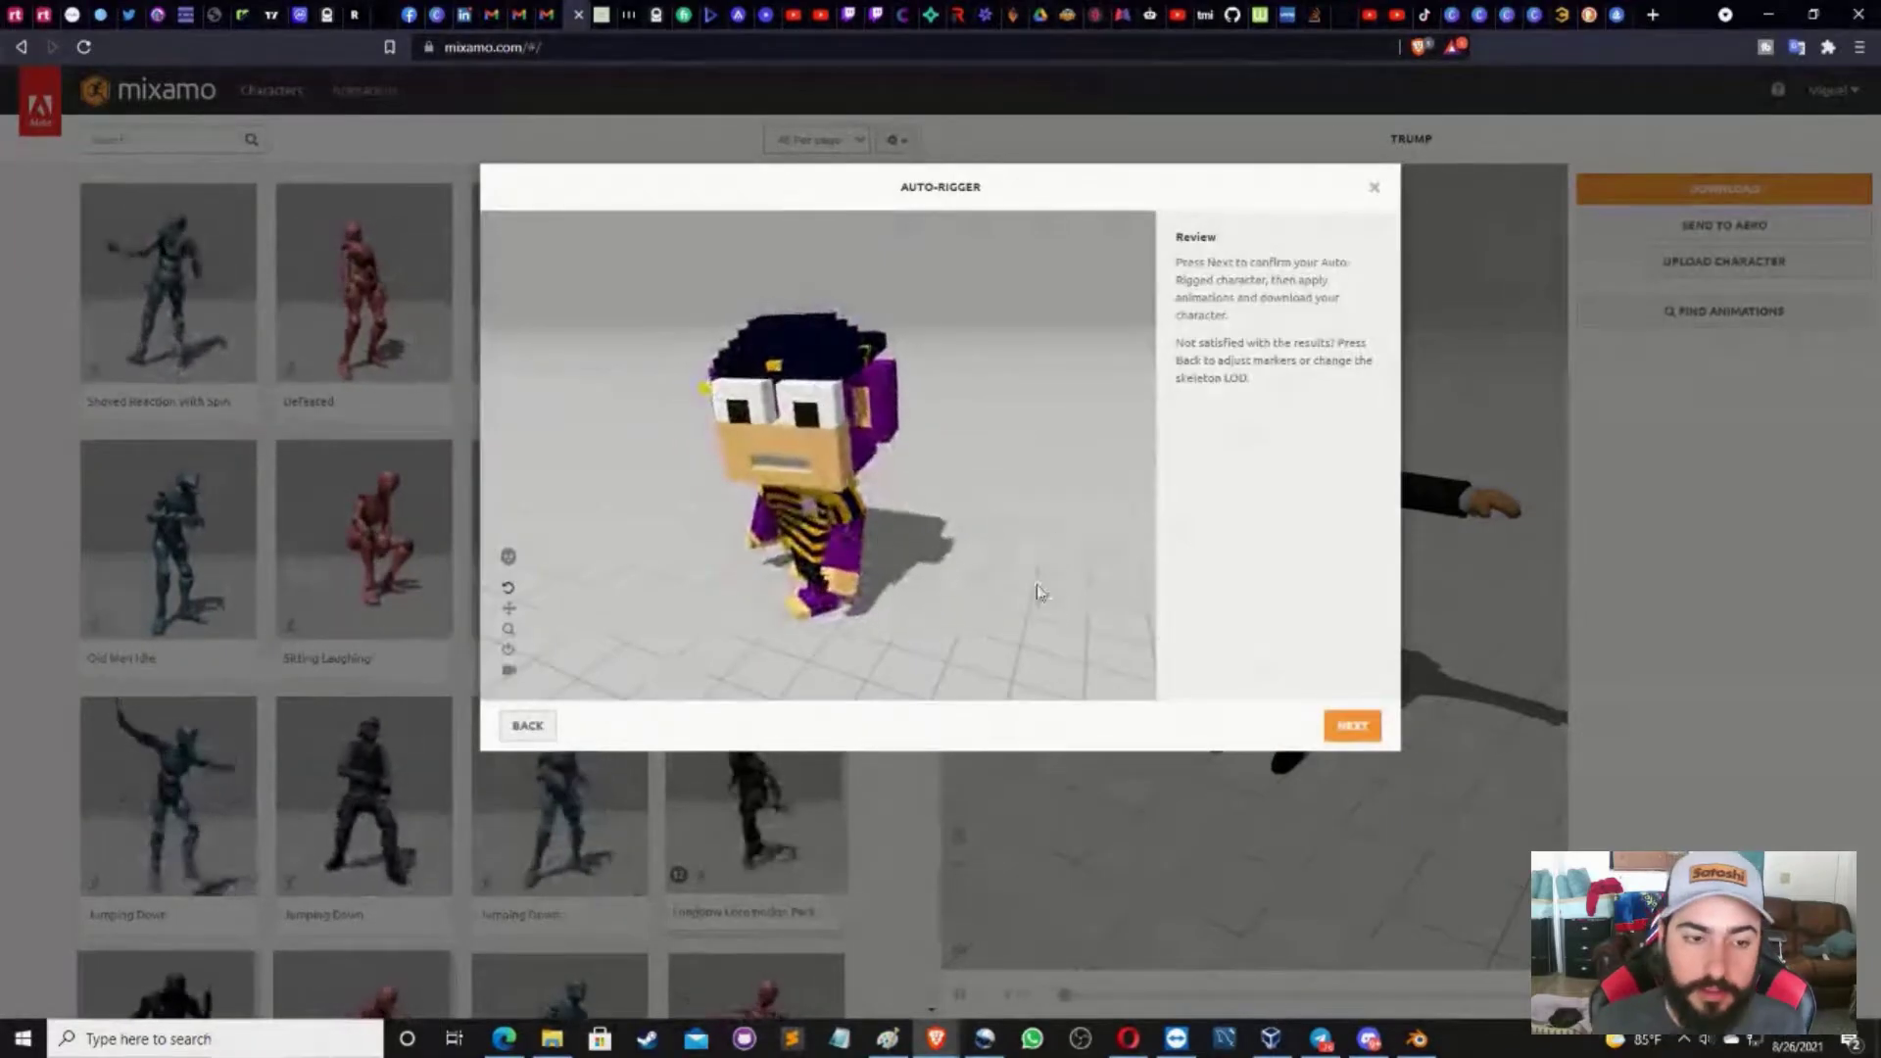
# Accept the auto-rigged 314_READY ape so it replaces the previous suited character
pyautogui.click(1351, 730)
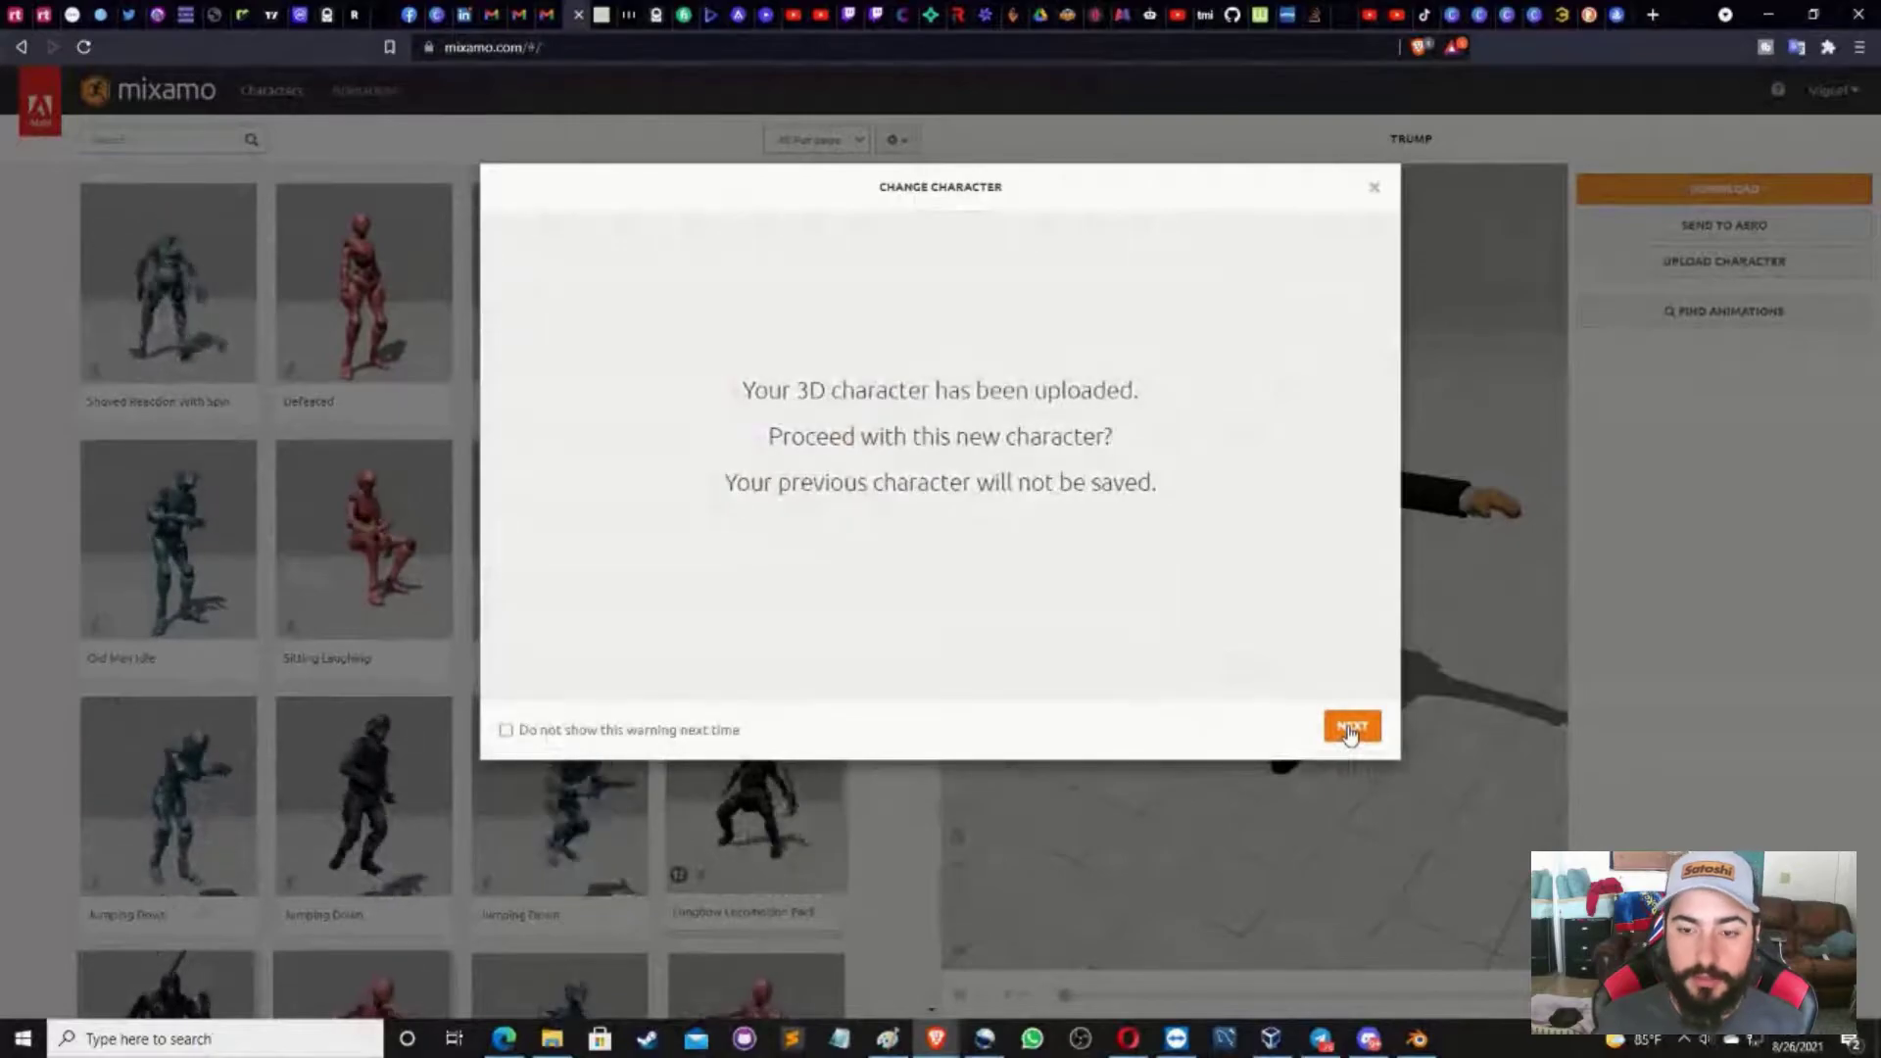
pyautogui.click(1354, 730)
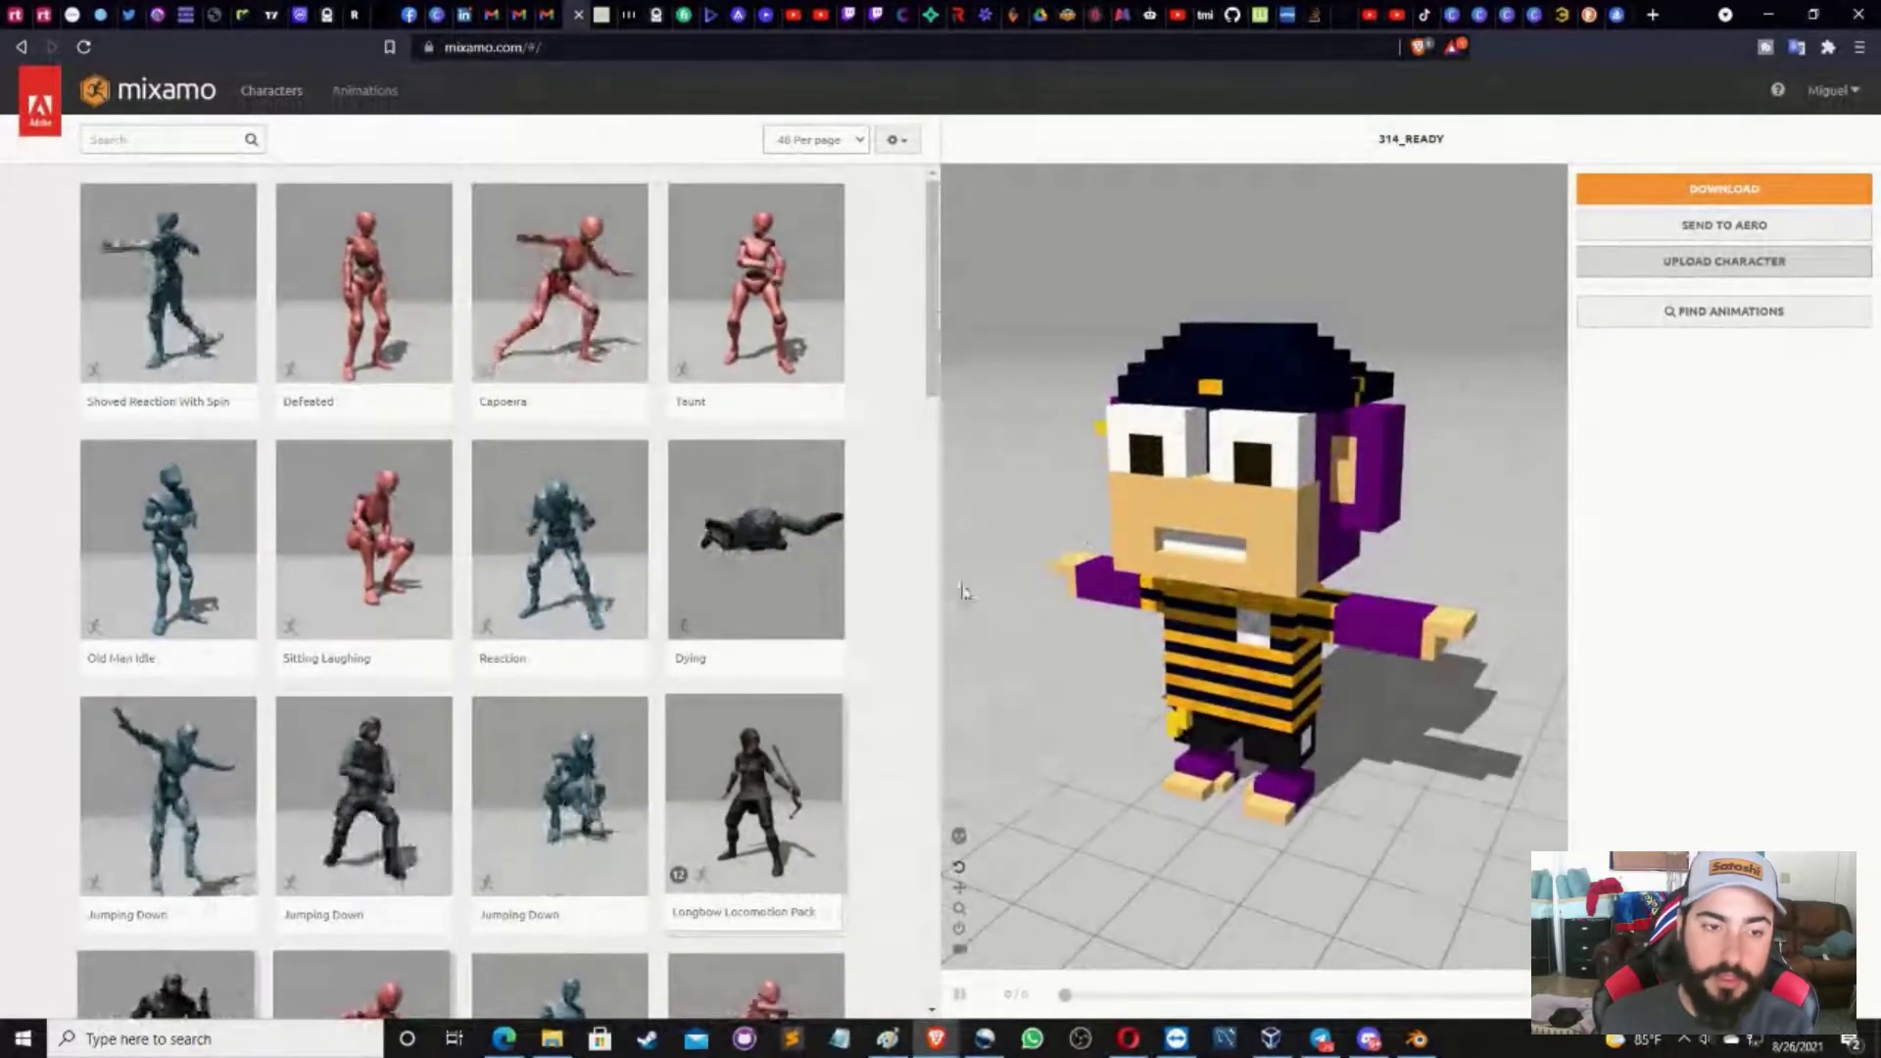
# Preview Capoeira, Jumping Down and Capoeira Pack, then apply Hip Hop Dancing to the ape
pyautogui.click(607, 299)
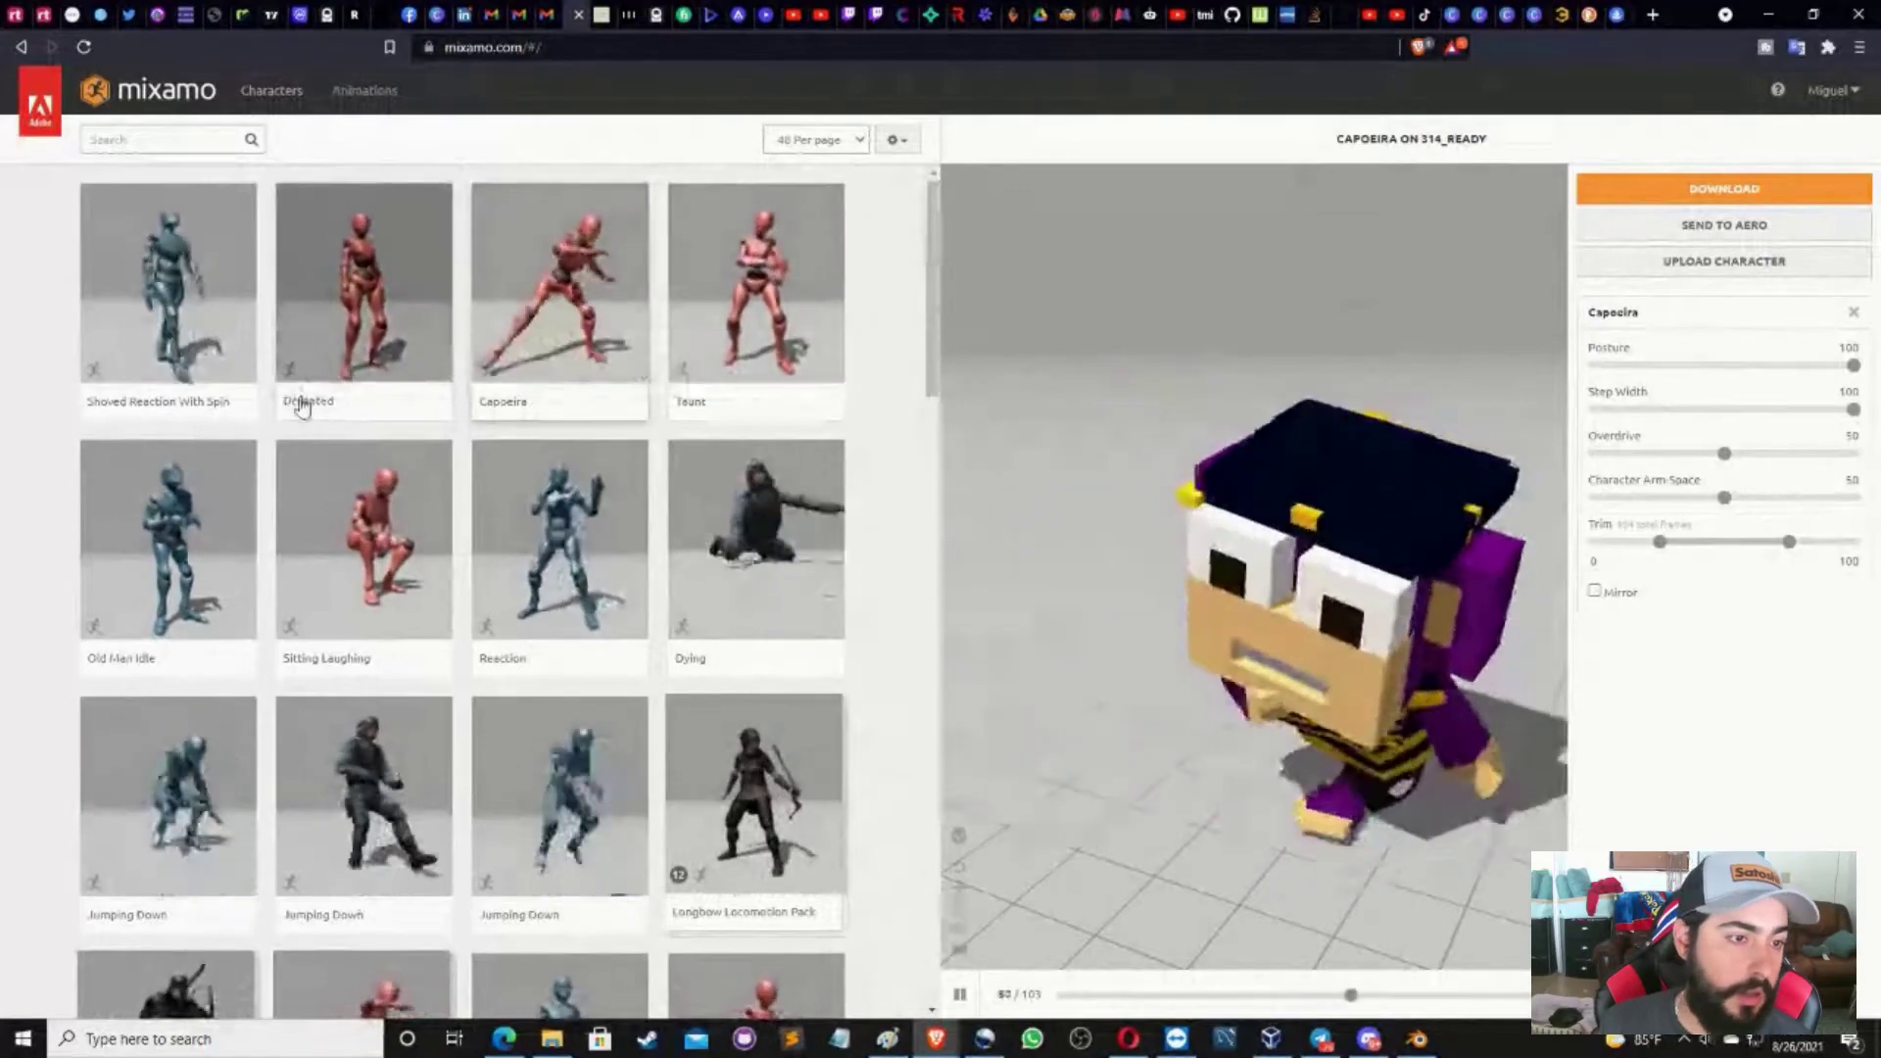
pyautogui.scroll(-2, 473, 580)
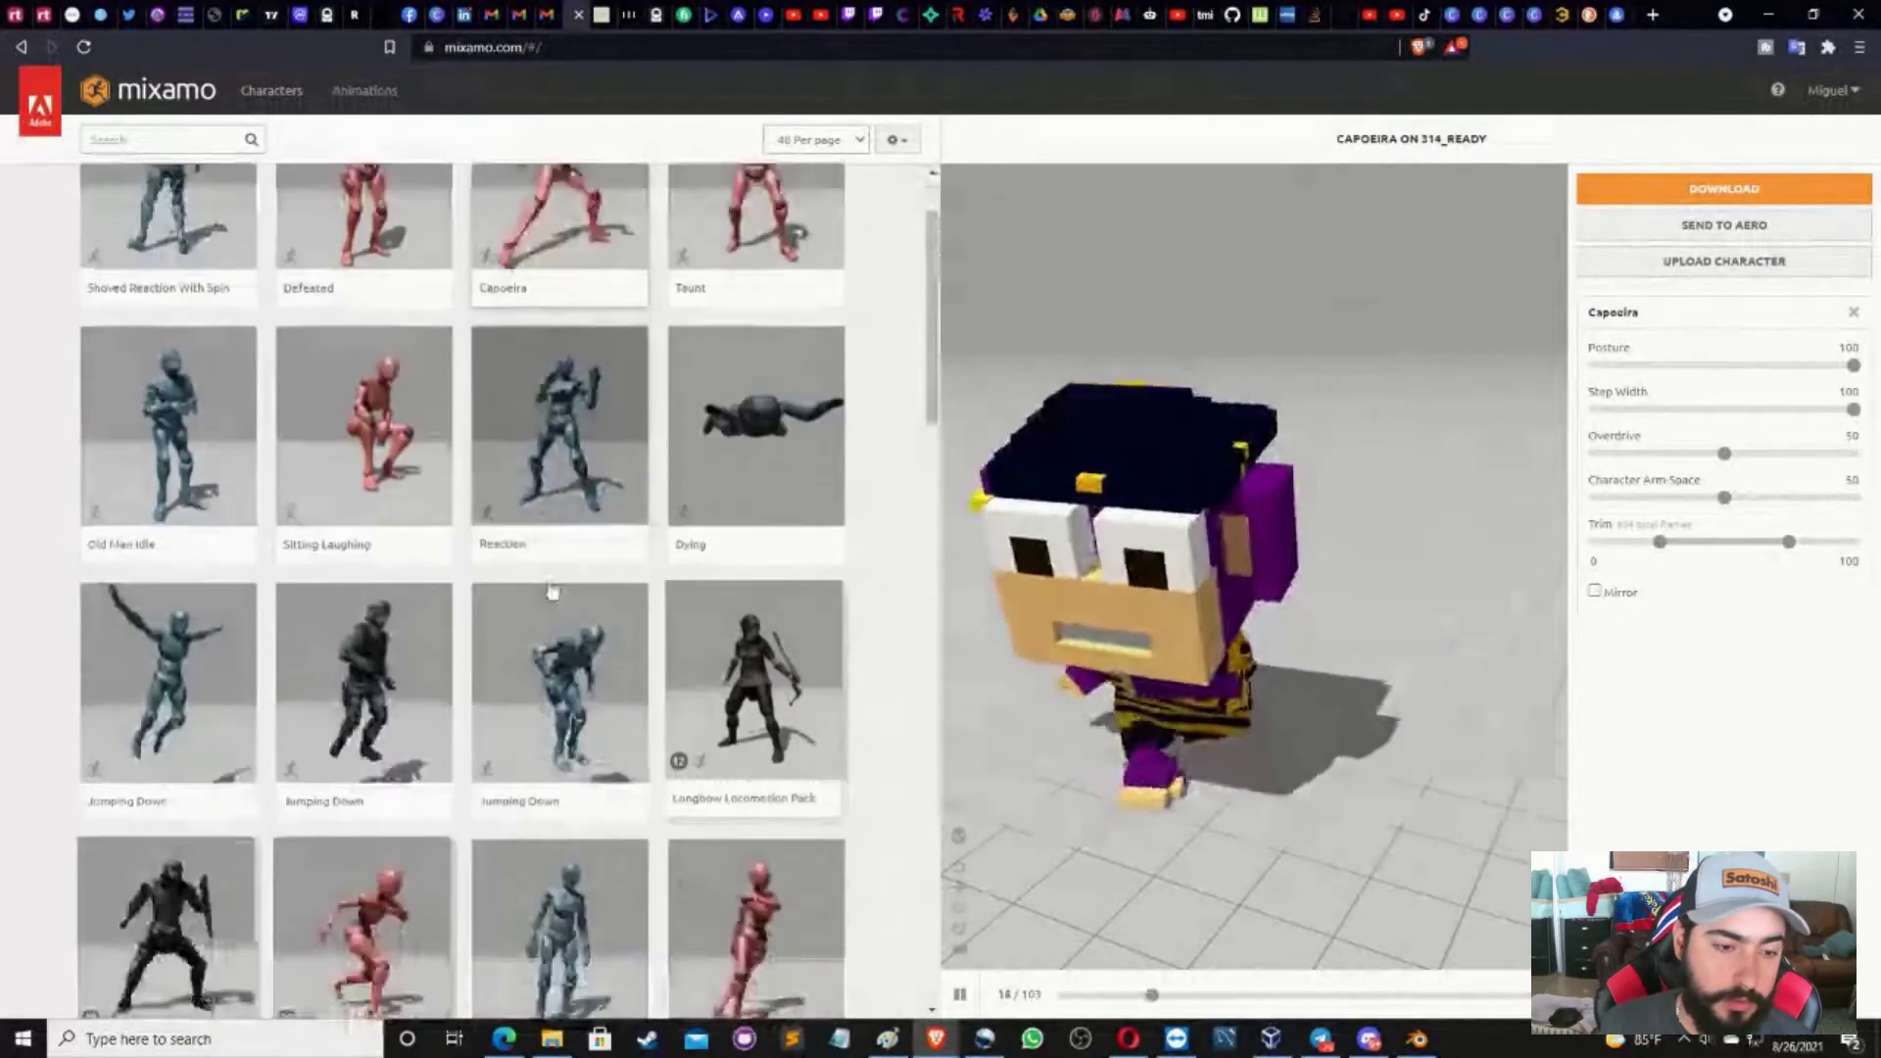
pyautogui.click(240, 617)
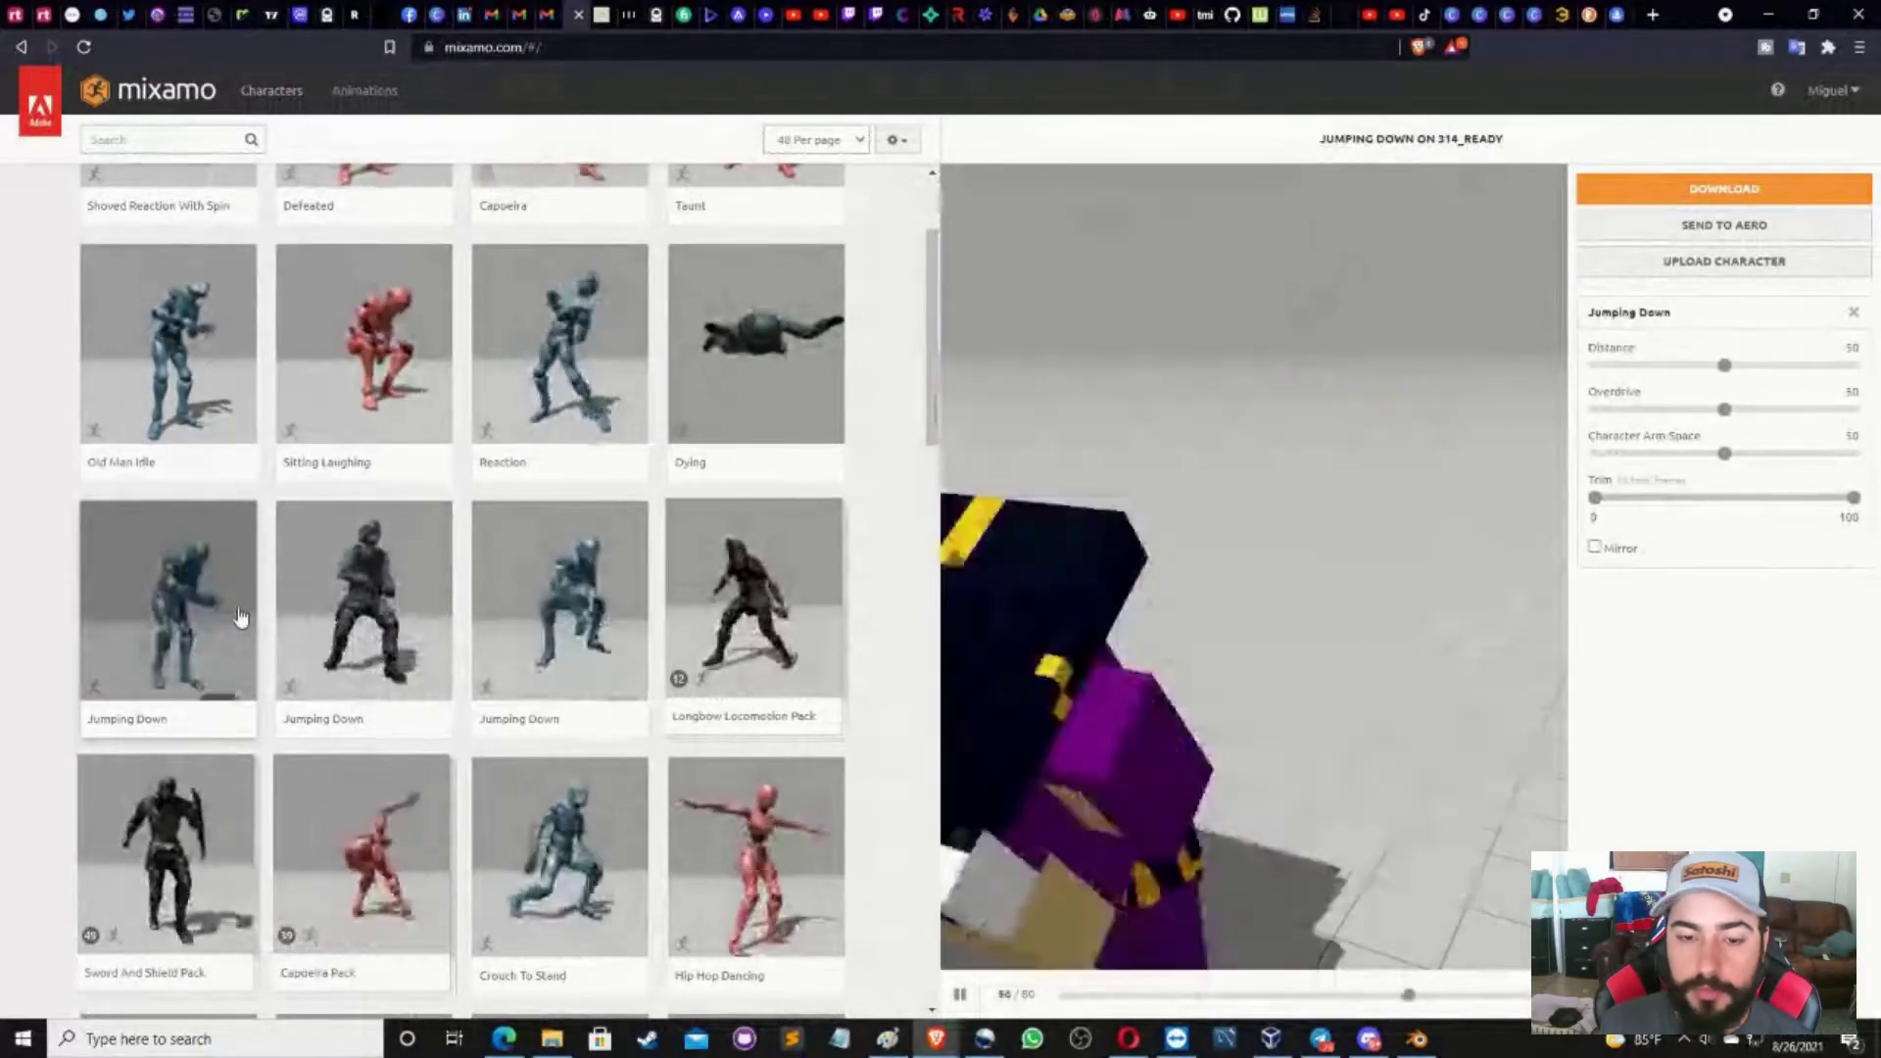
pyautogui.scroll(-2, 475, 700)
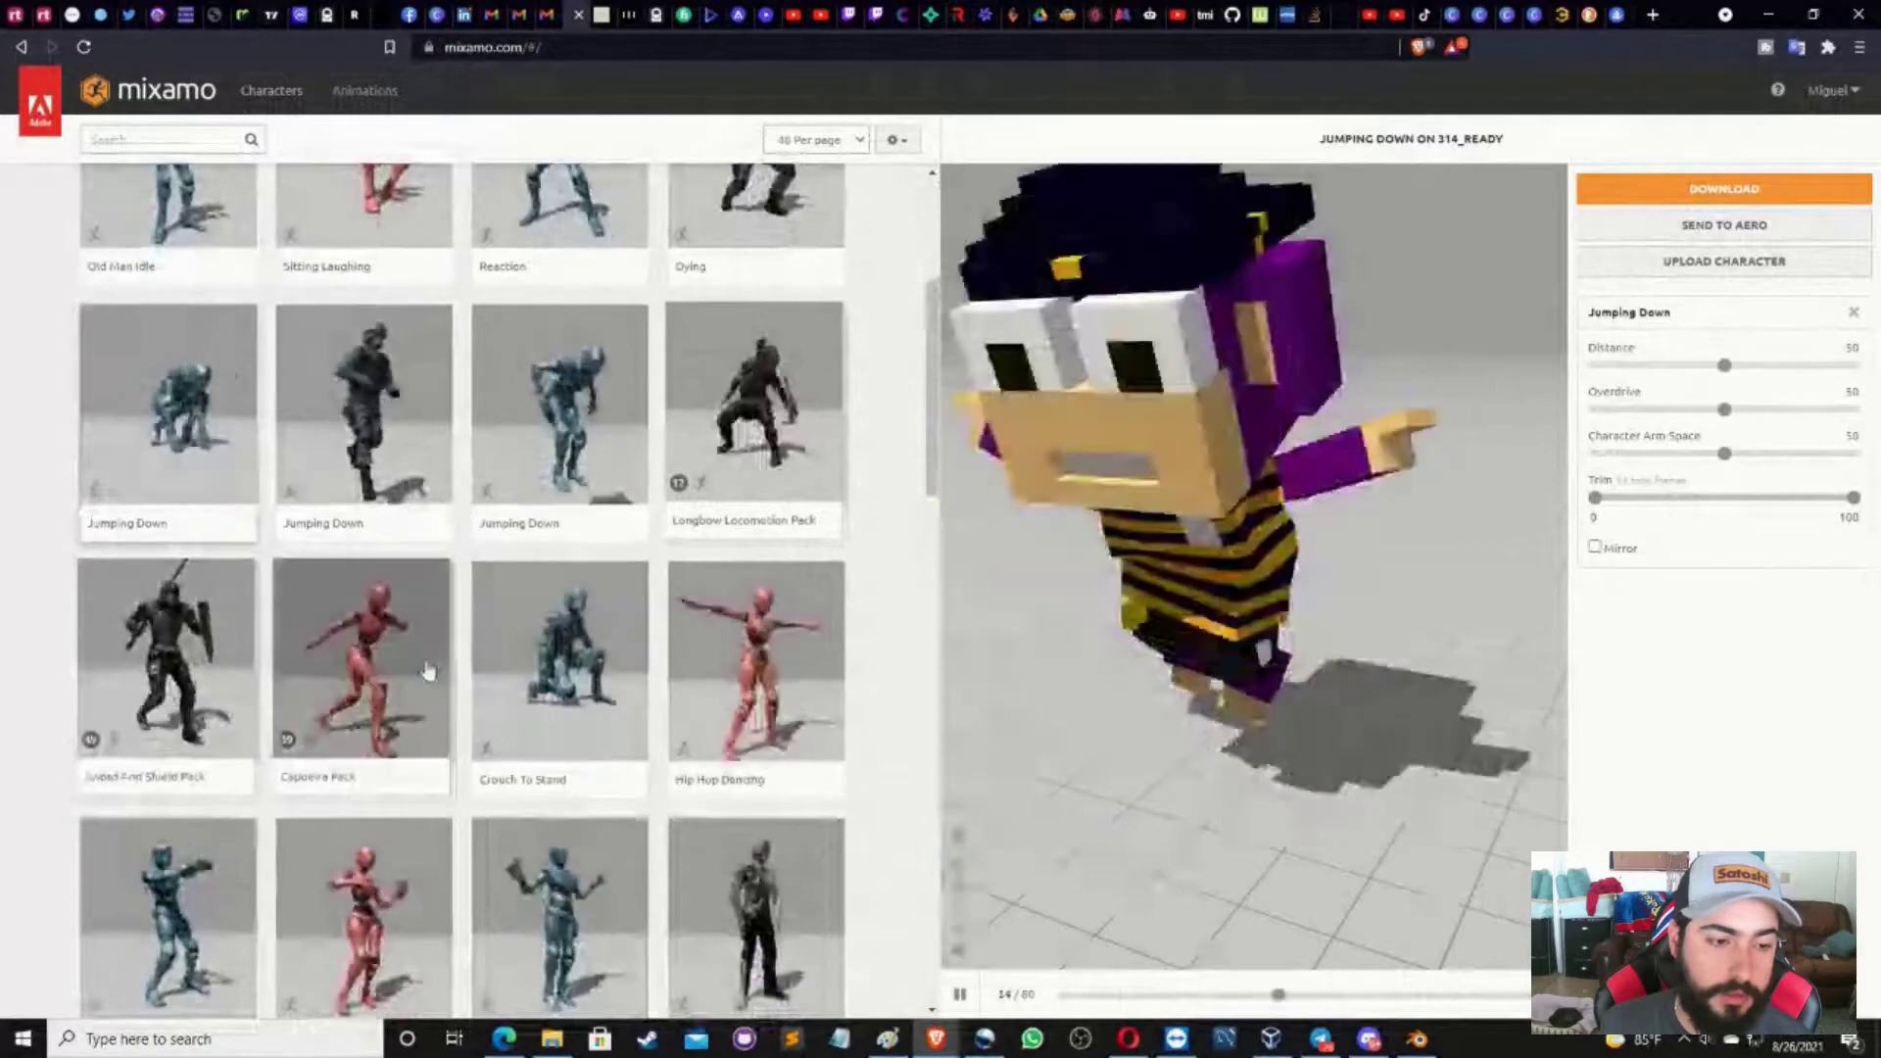
pyautogui.click(428, 670)
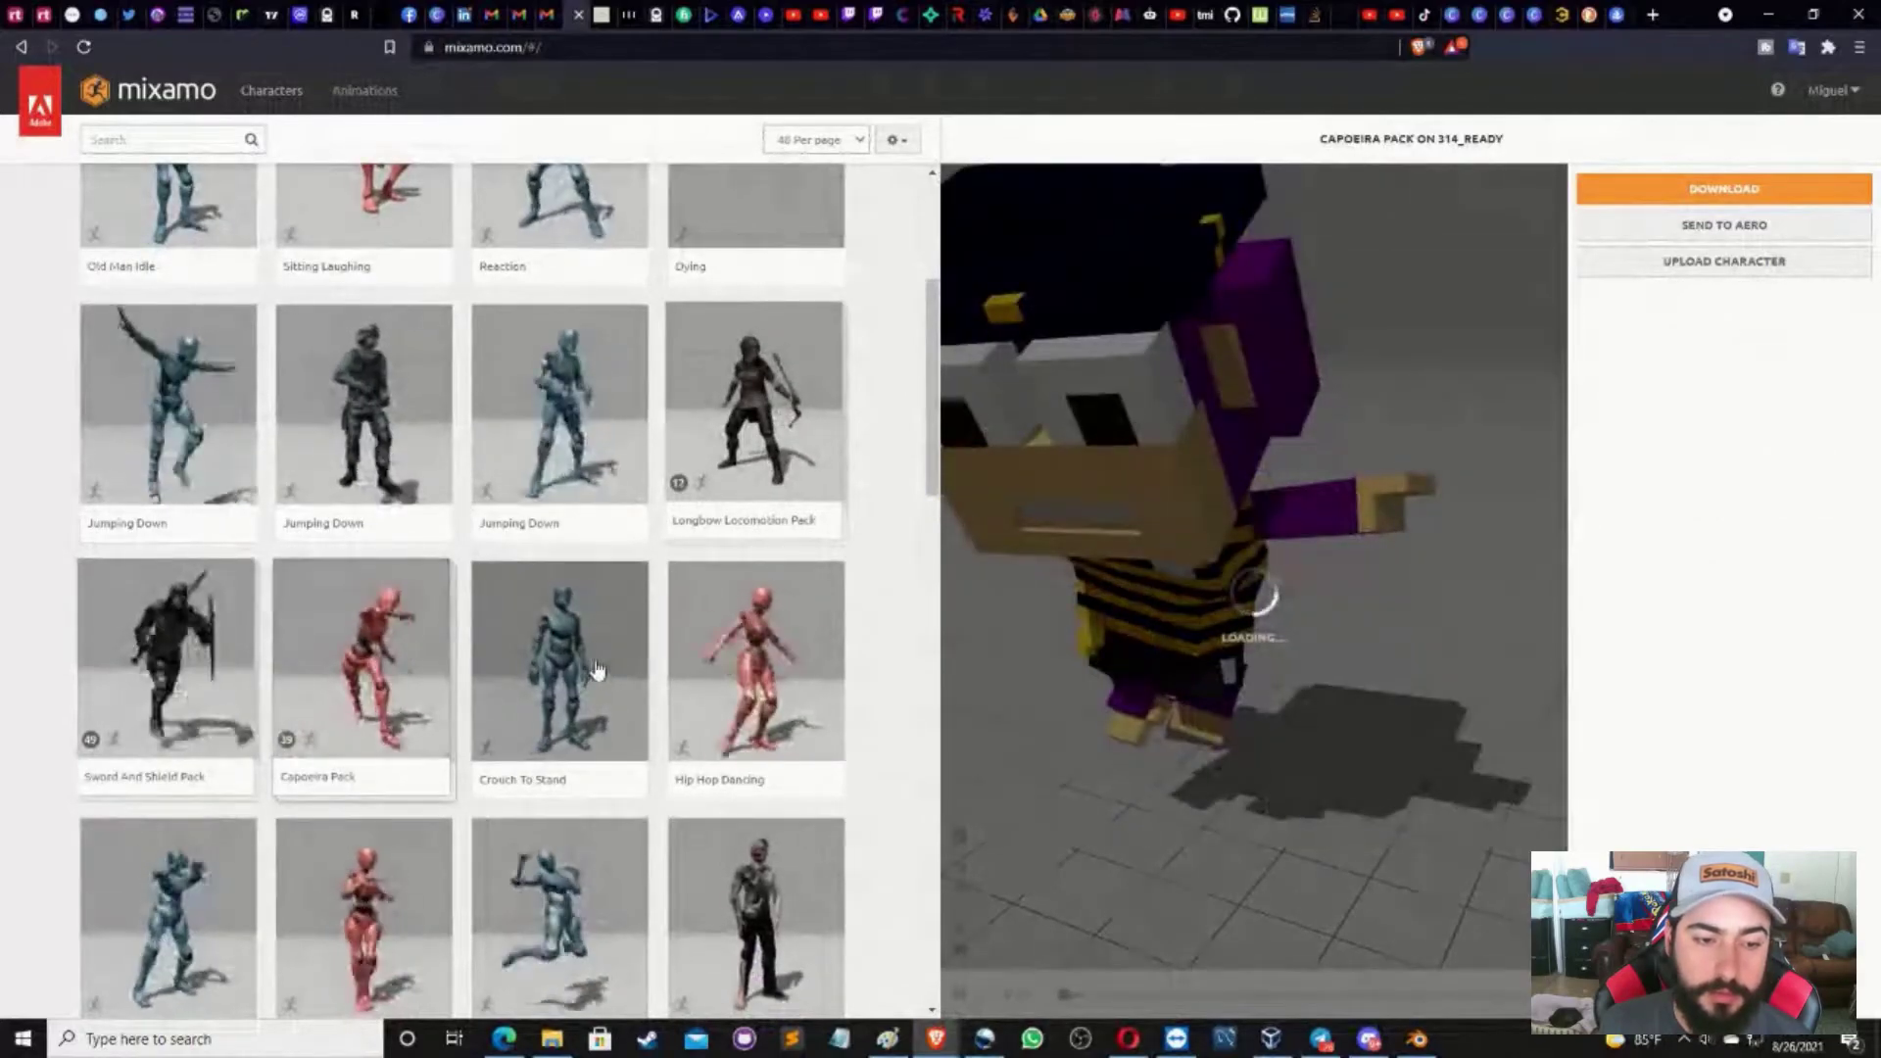
pyautogui.click(747, 683)
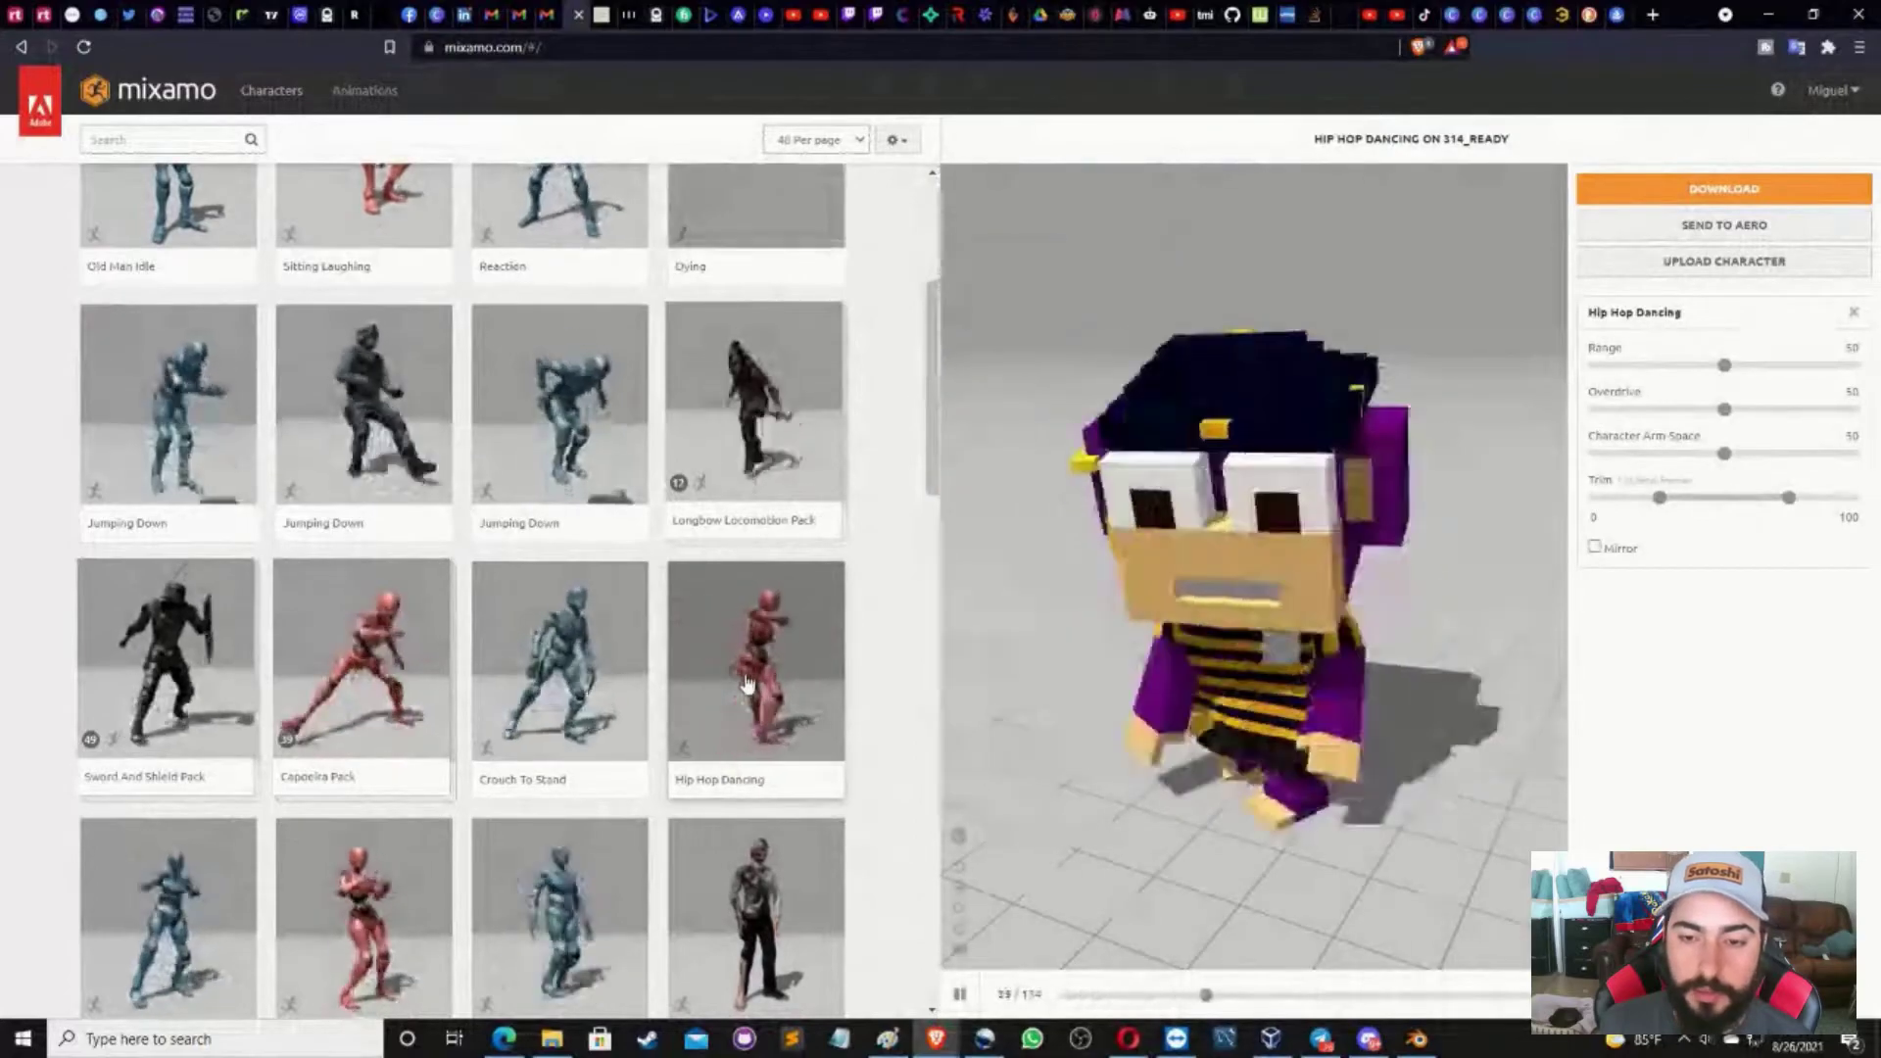
# Bring up the animation library search and its genre filters
pyautogui.scroll(4, 588, 549)
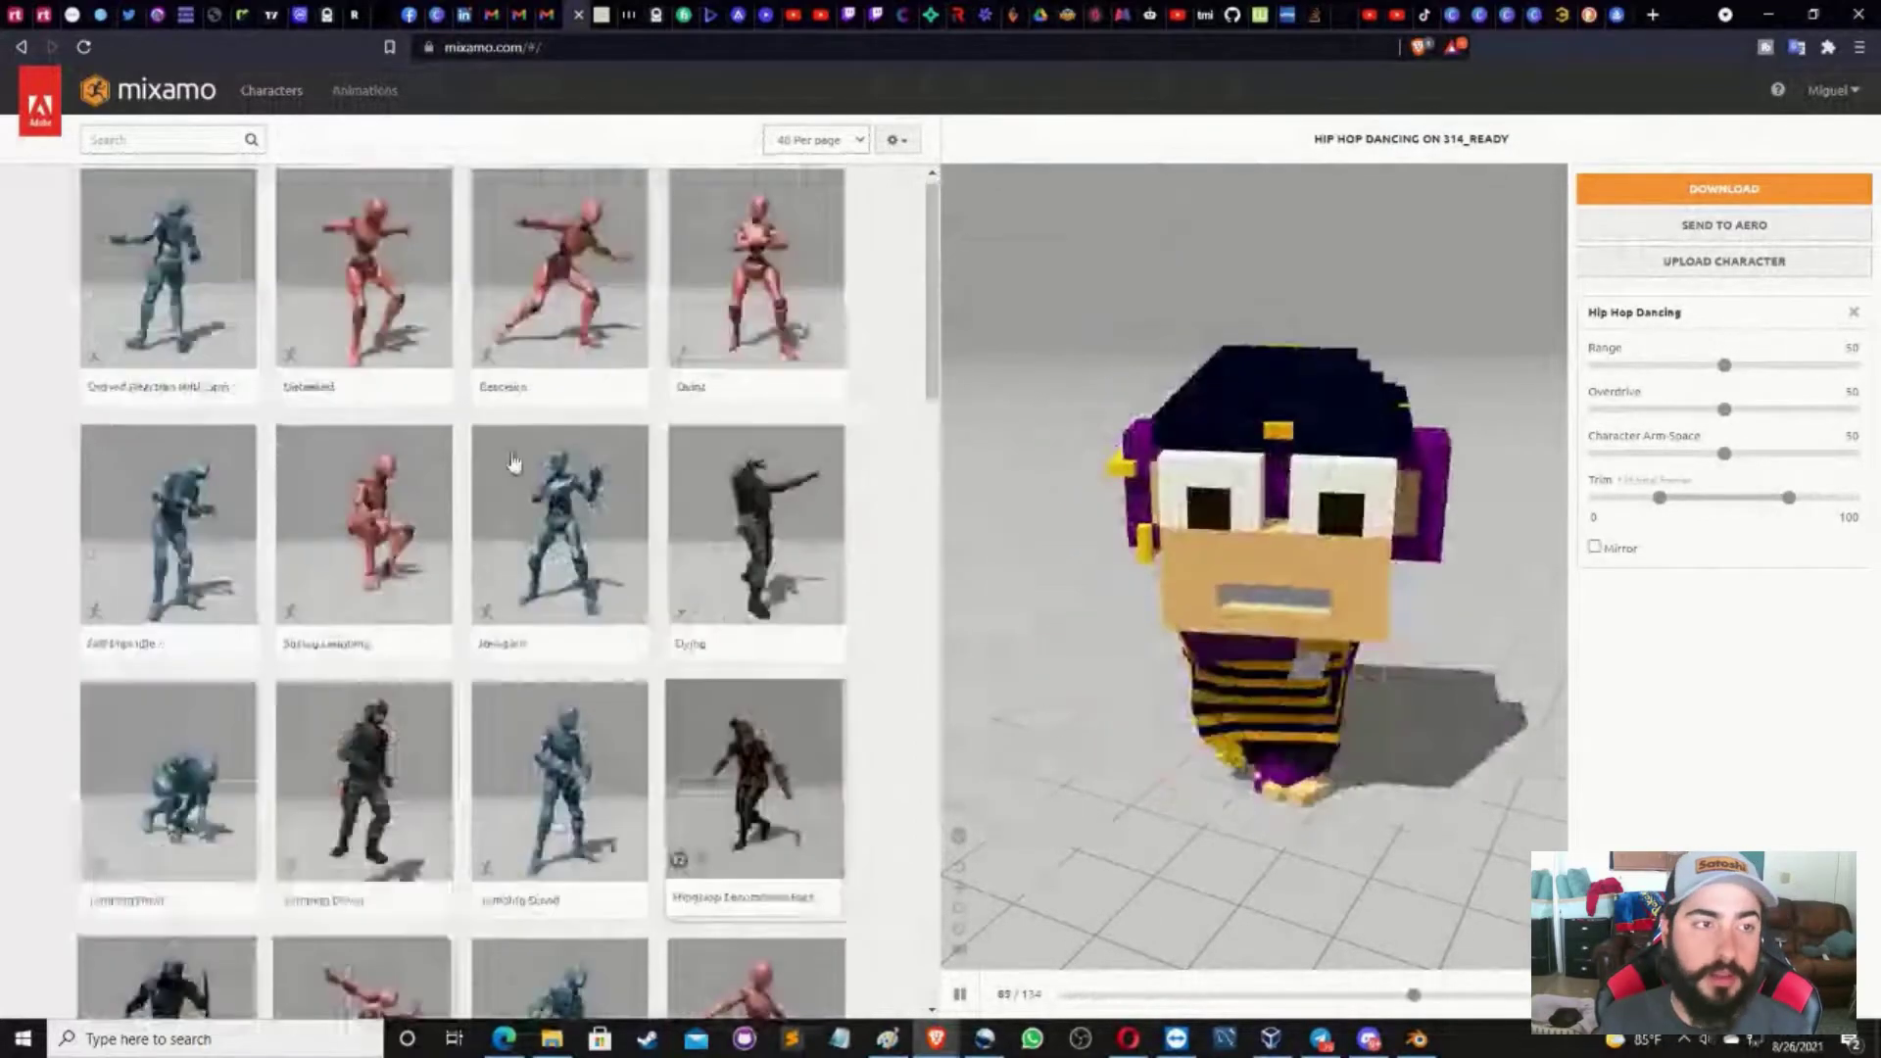
pyautogui.click(189, 140)
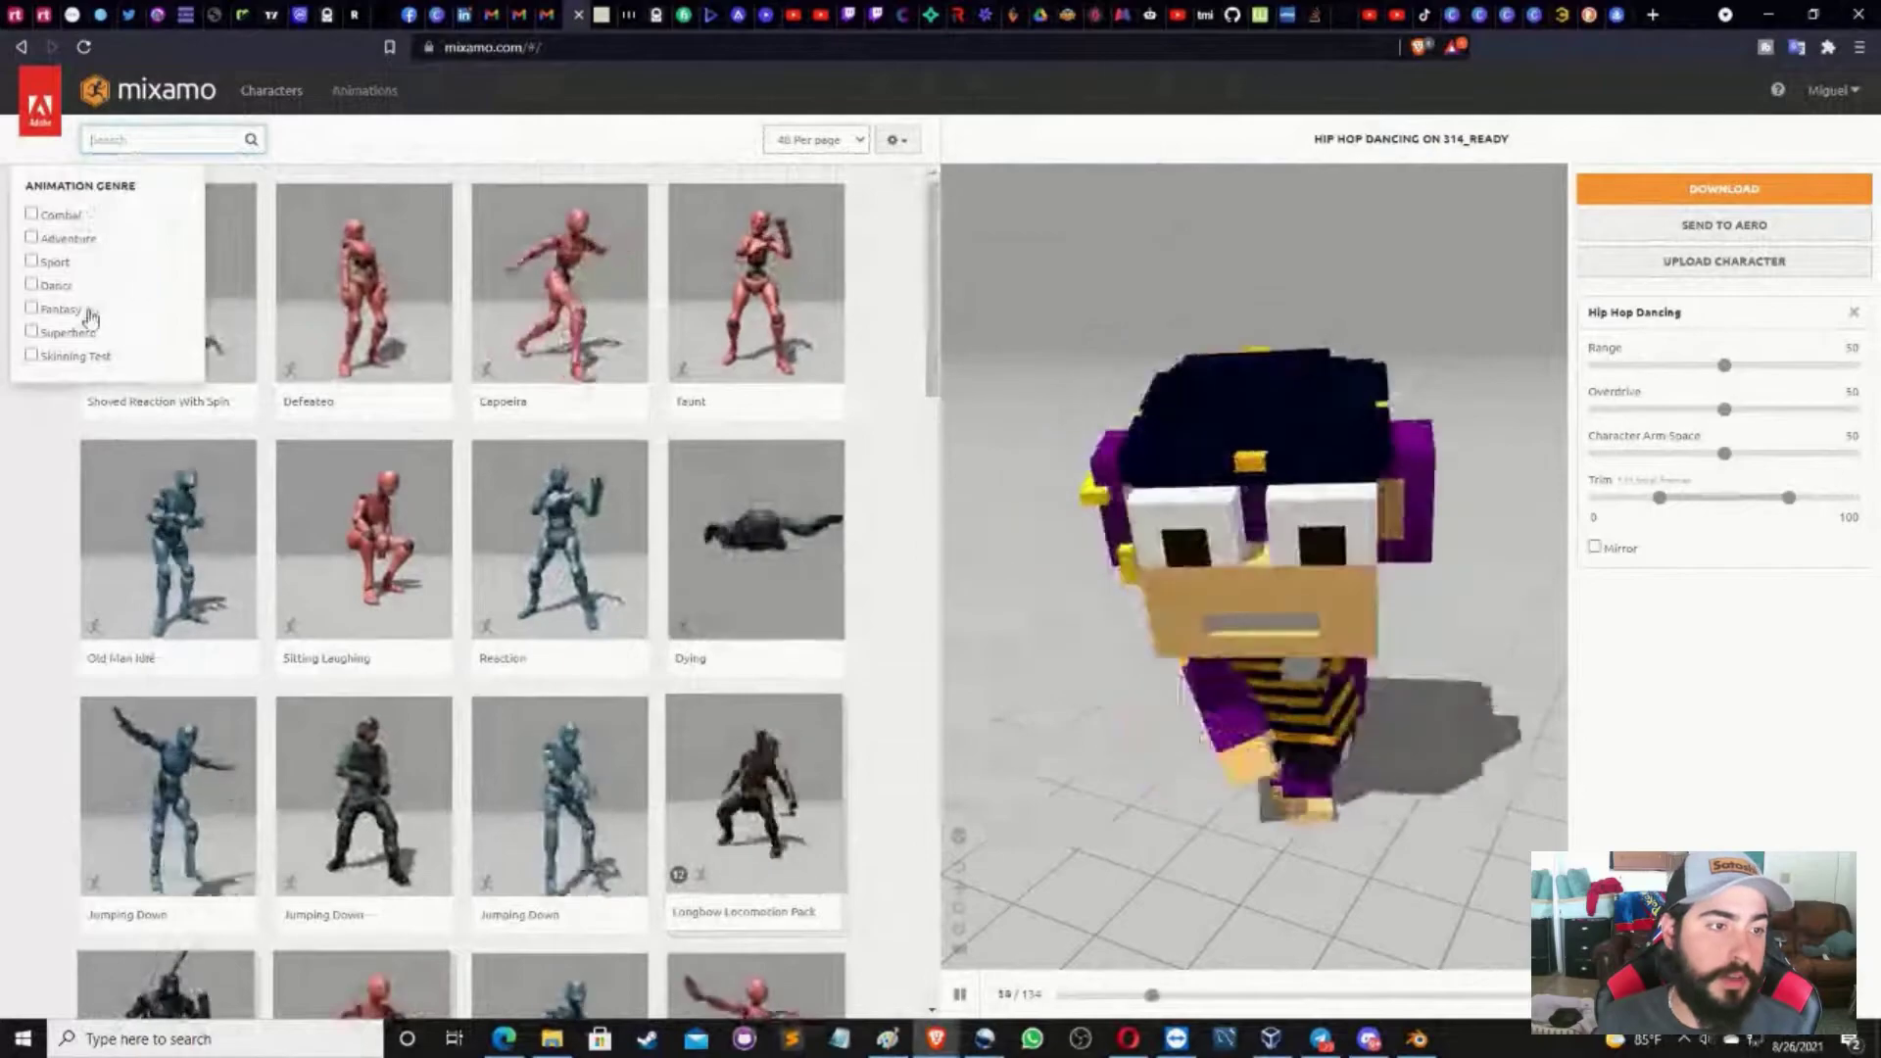
pyautogui.click(162, 136)
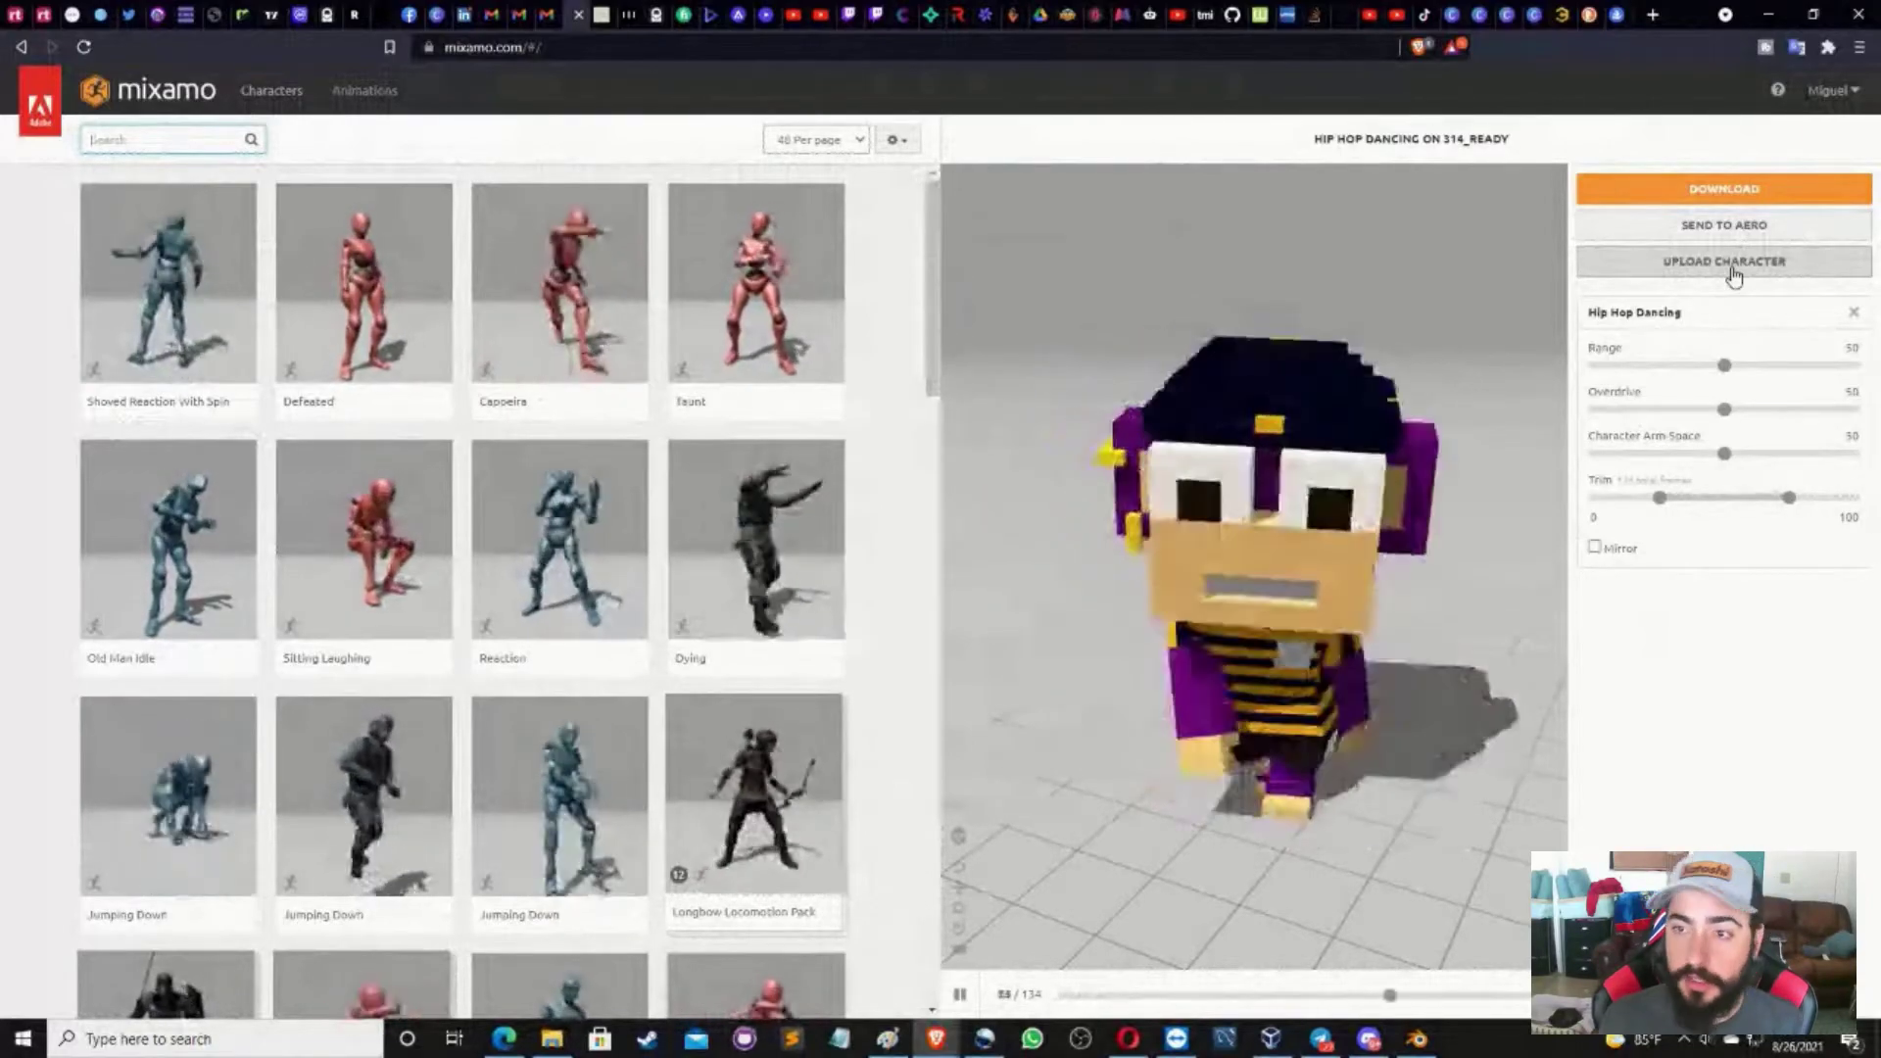
# Send the hip-hop dancing ape to Aero, saving it to Creative Cloud Files
pyautogui.click(1710, 228)
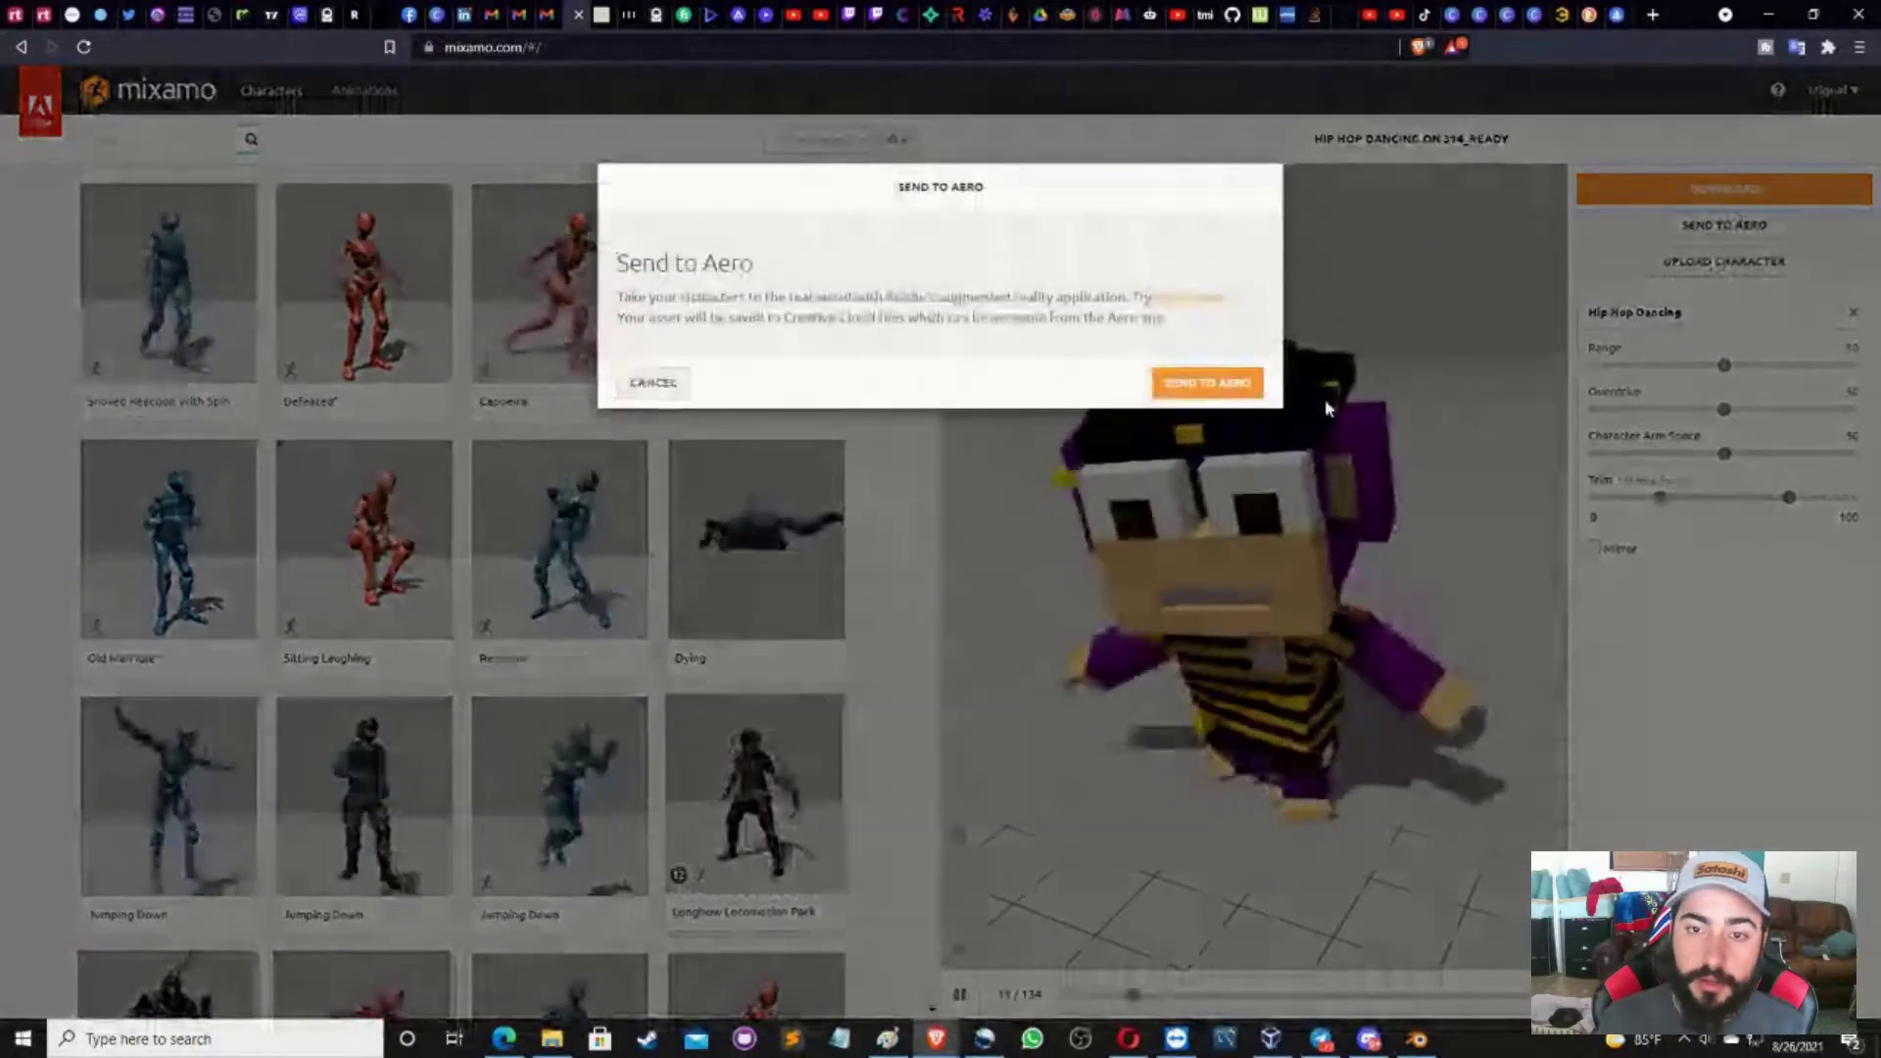
pyautogui.click(1209, 383)
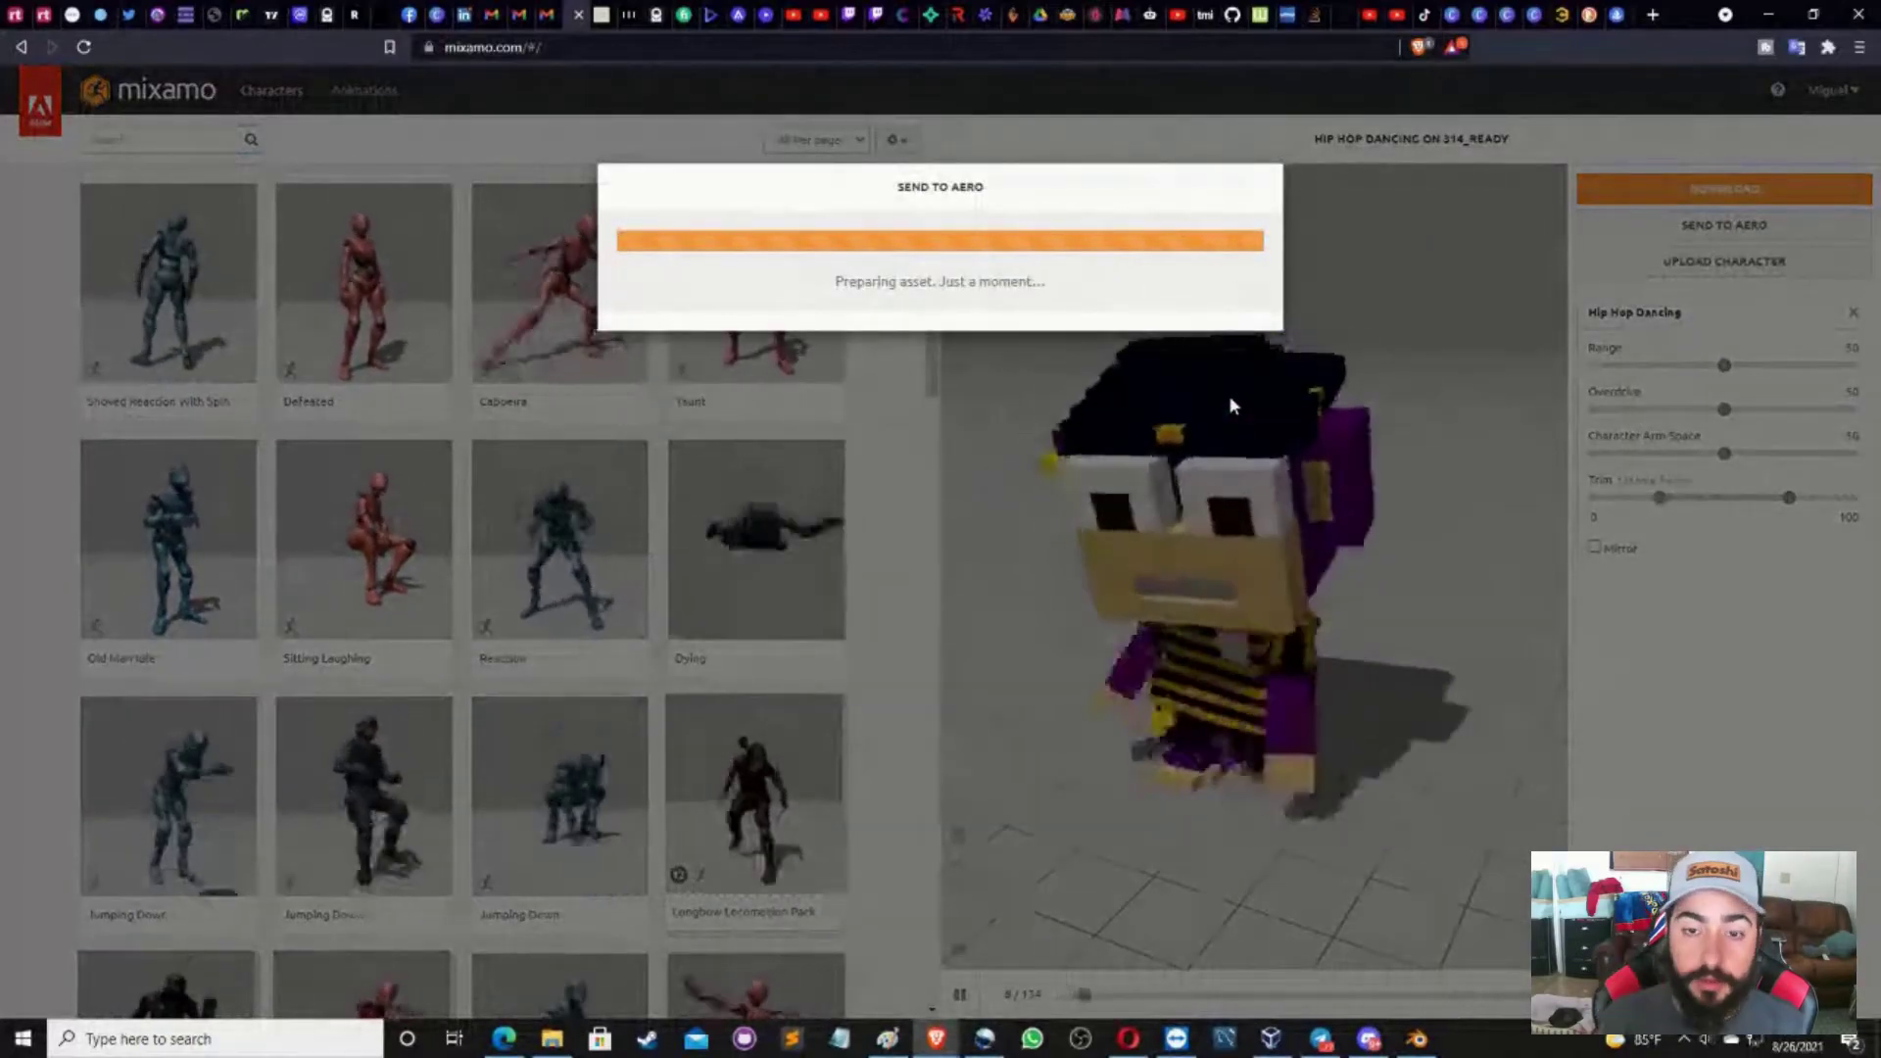
pyautogui.click(1225, 390)
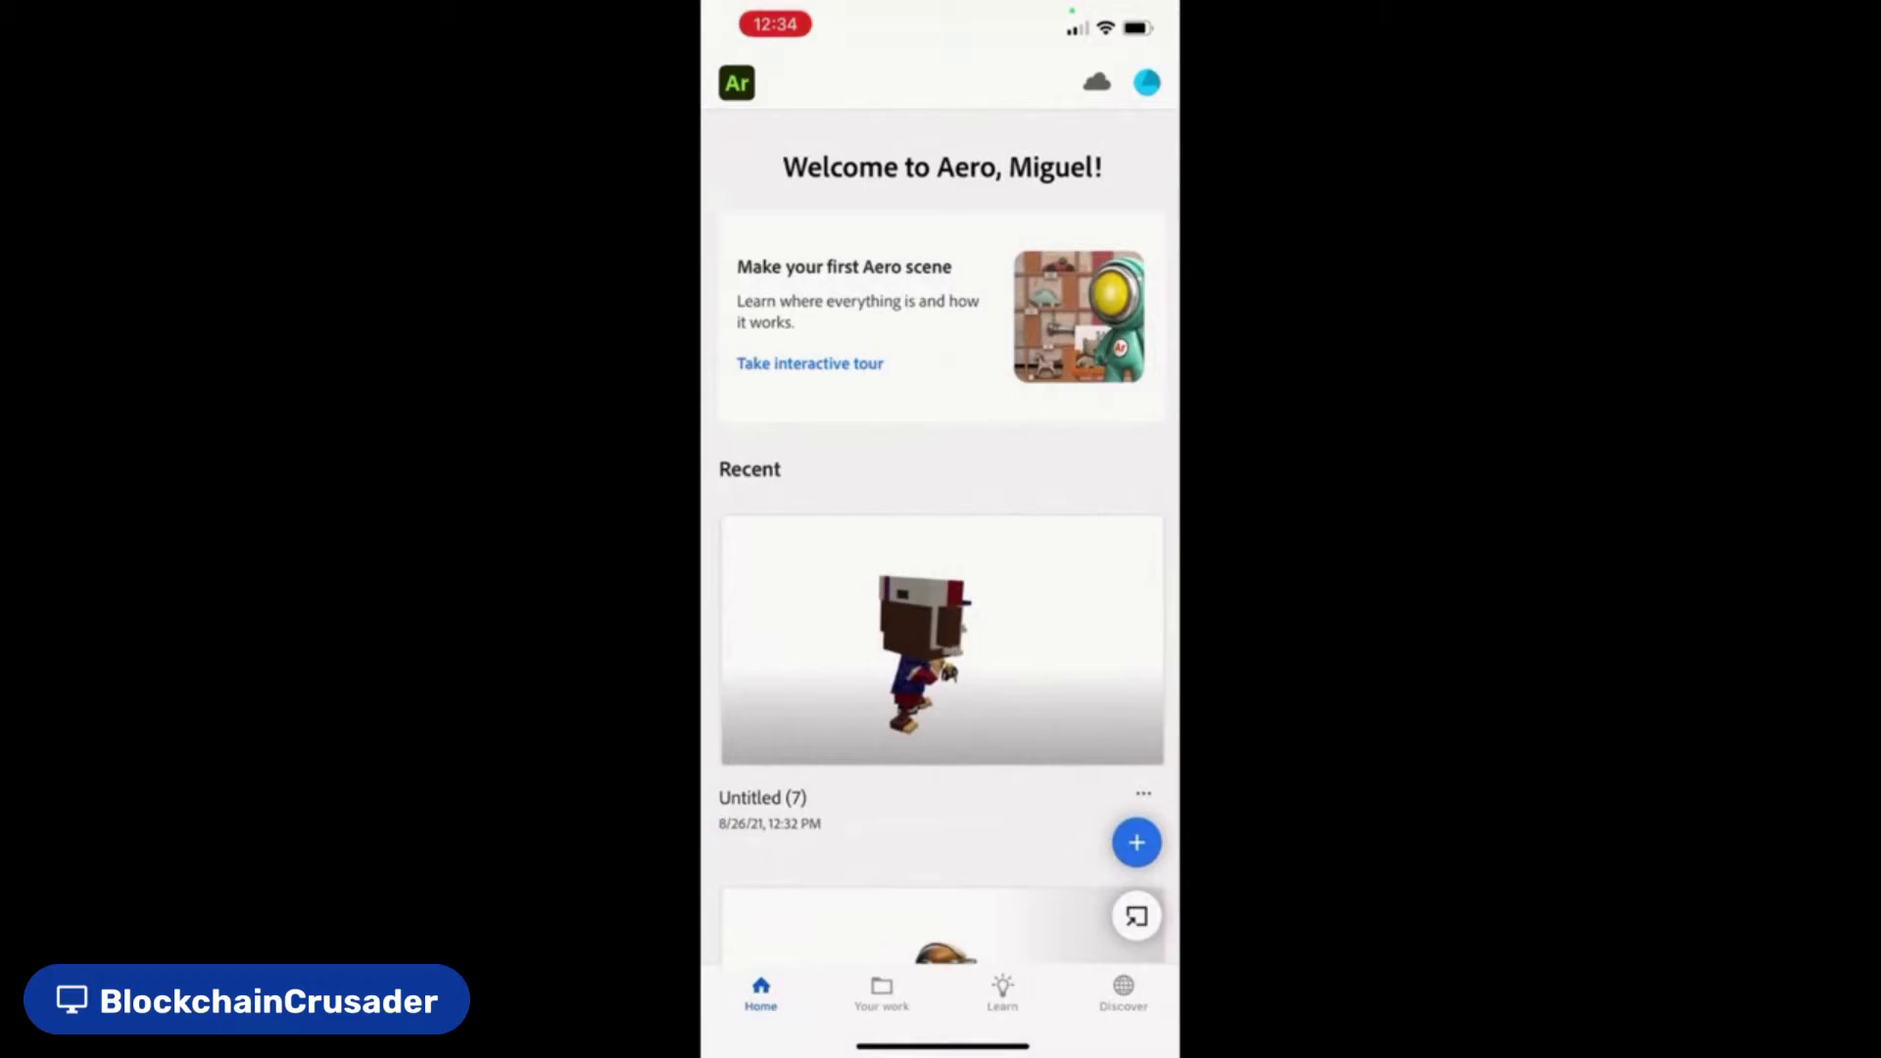
# Look through the Aero cloud documents and tutorials, then return home
pyautogui.click(881, 992)
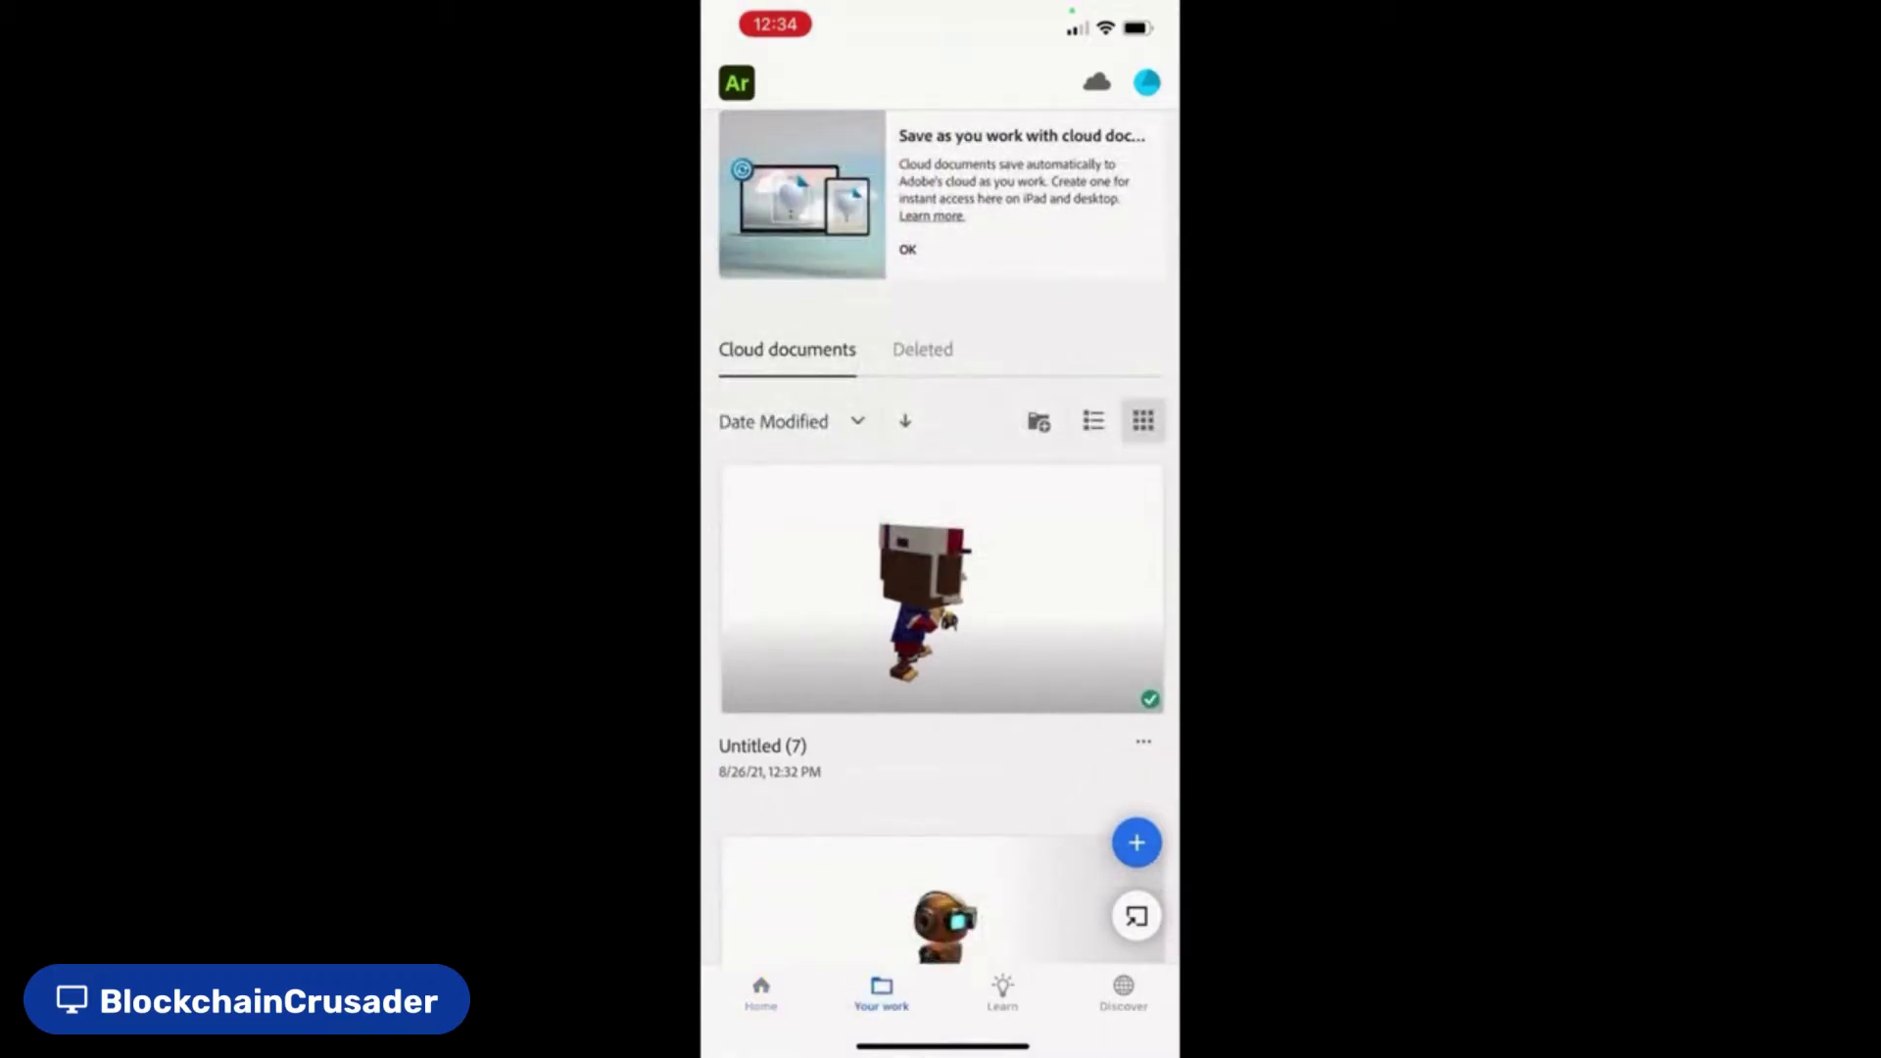
pyautogui.click(1002, 992)
pyautogui.click(760, 991)
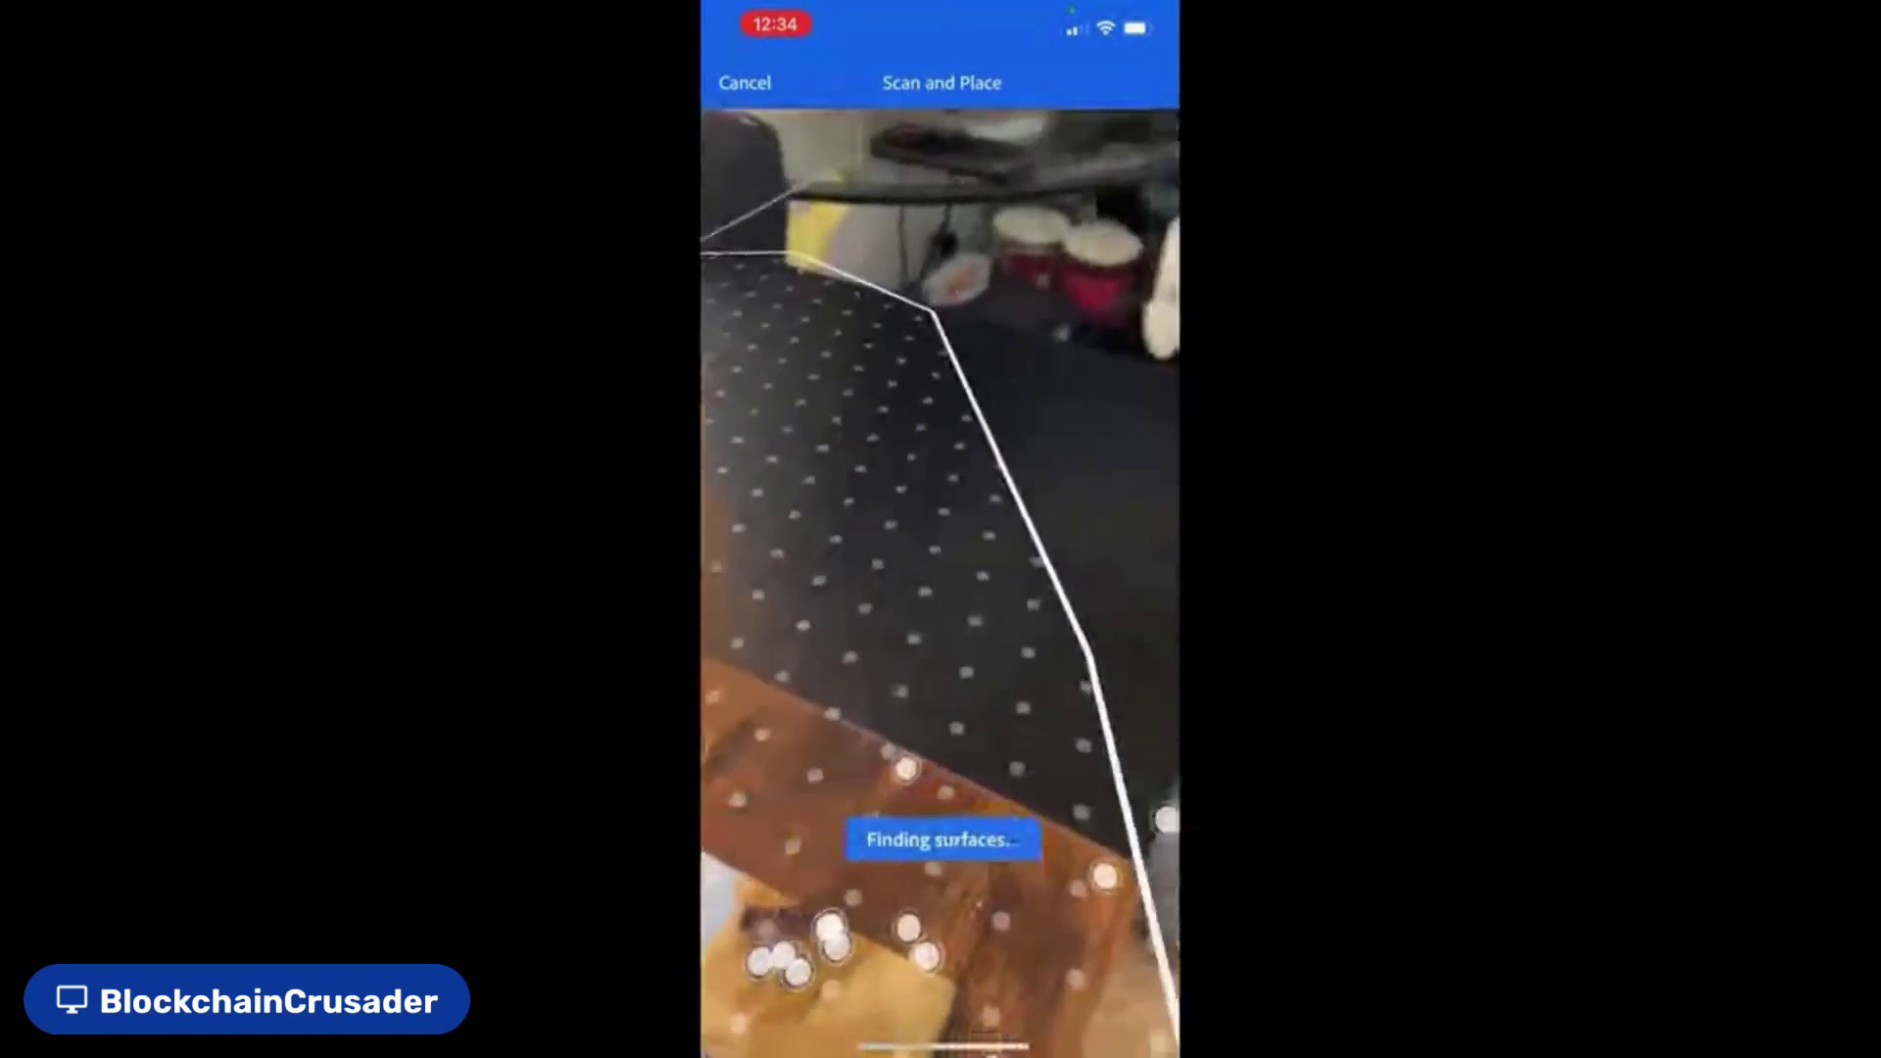
# Anchor a new scene to the desk and import Hip Hop Dancing_2.glb from Creative Cloud
pyautogui.click(942, 530)
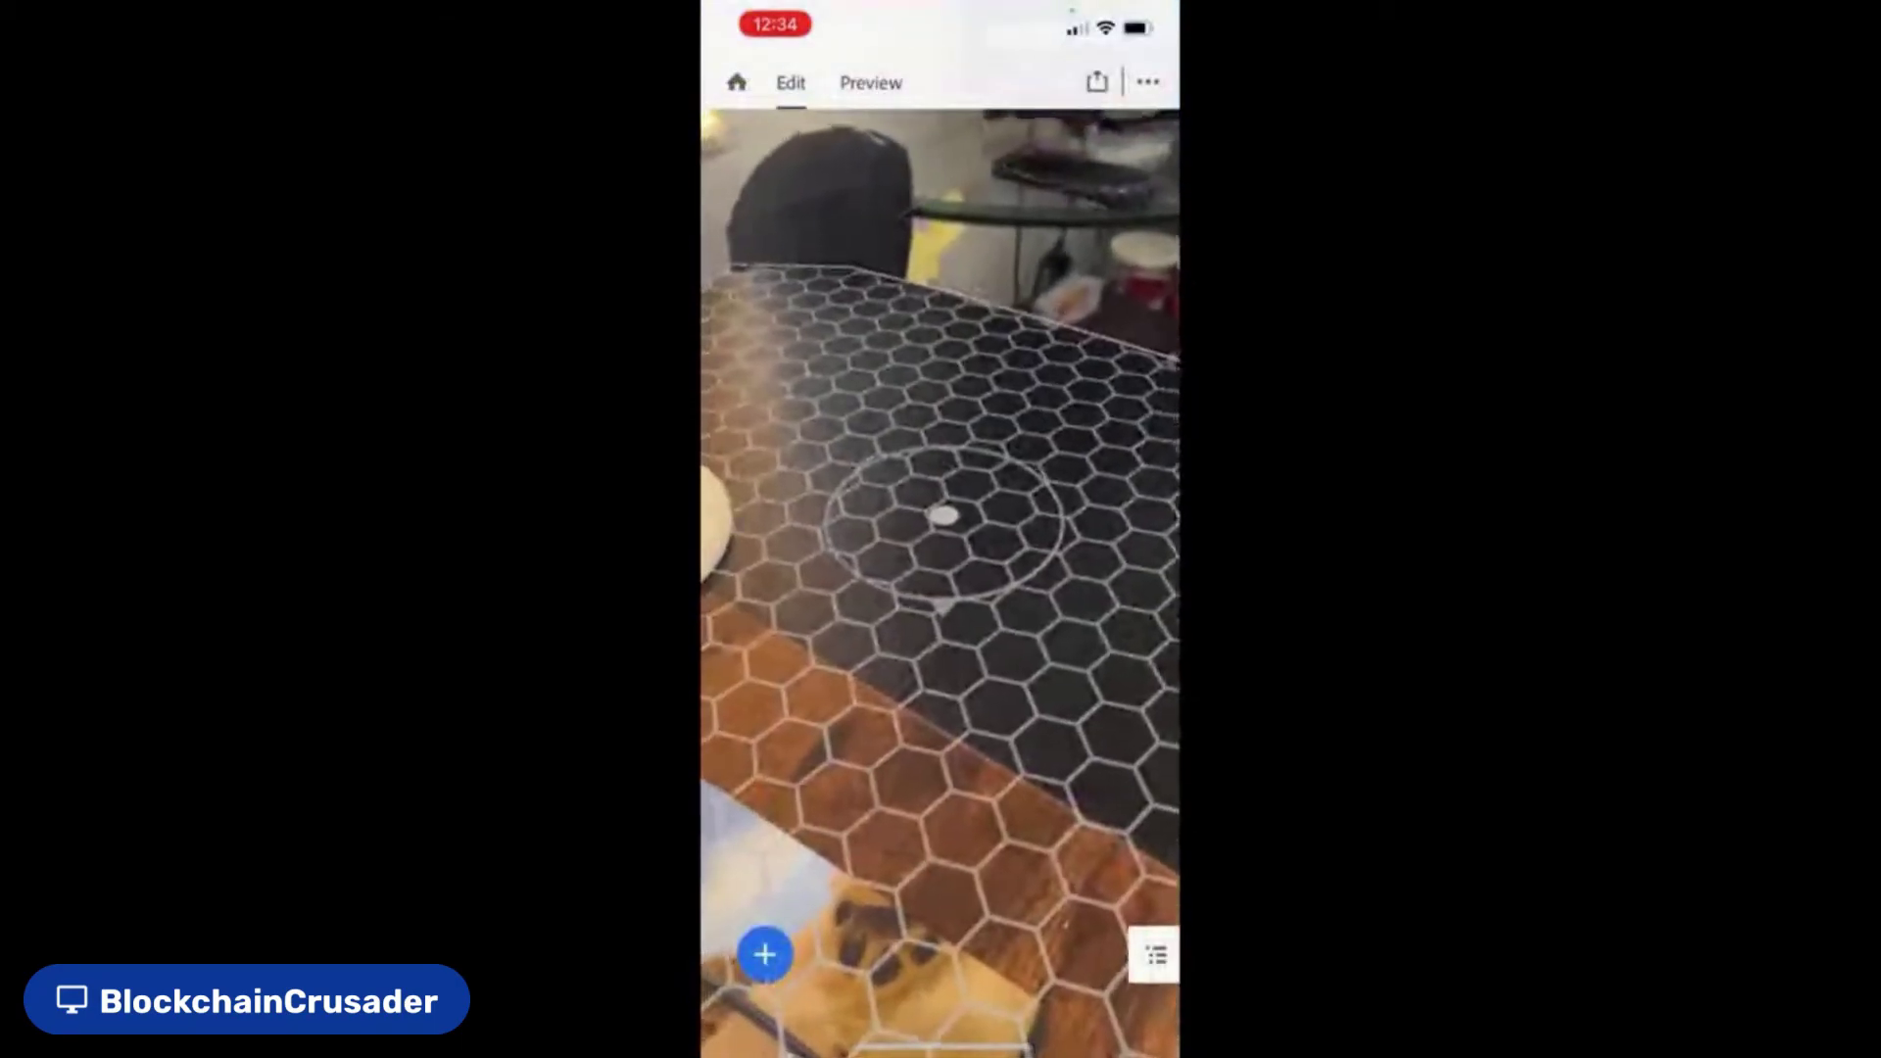
pyautogui.click(766, 955)
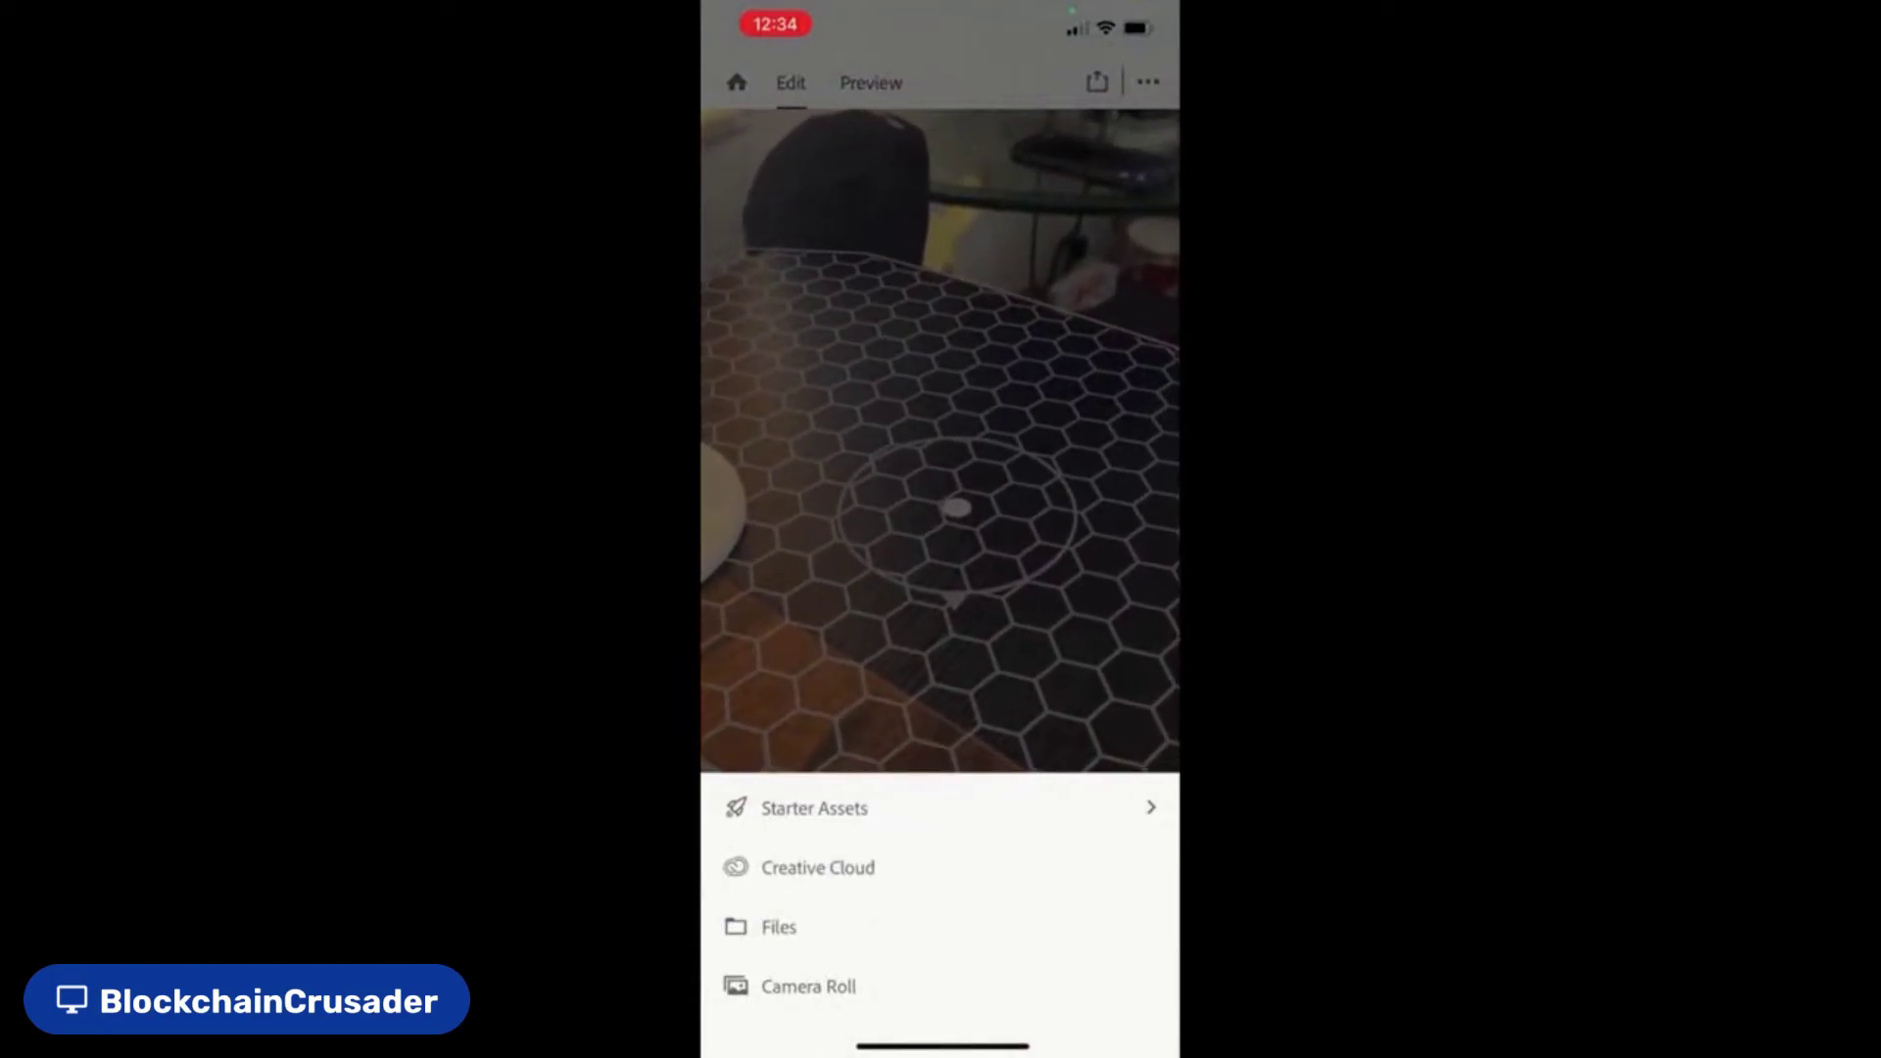
pyautogui.click(818, 868)
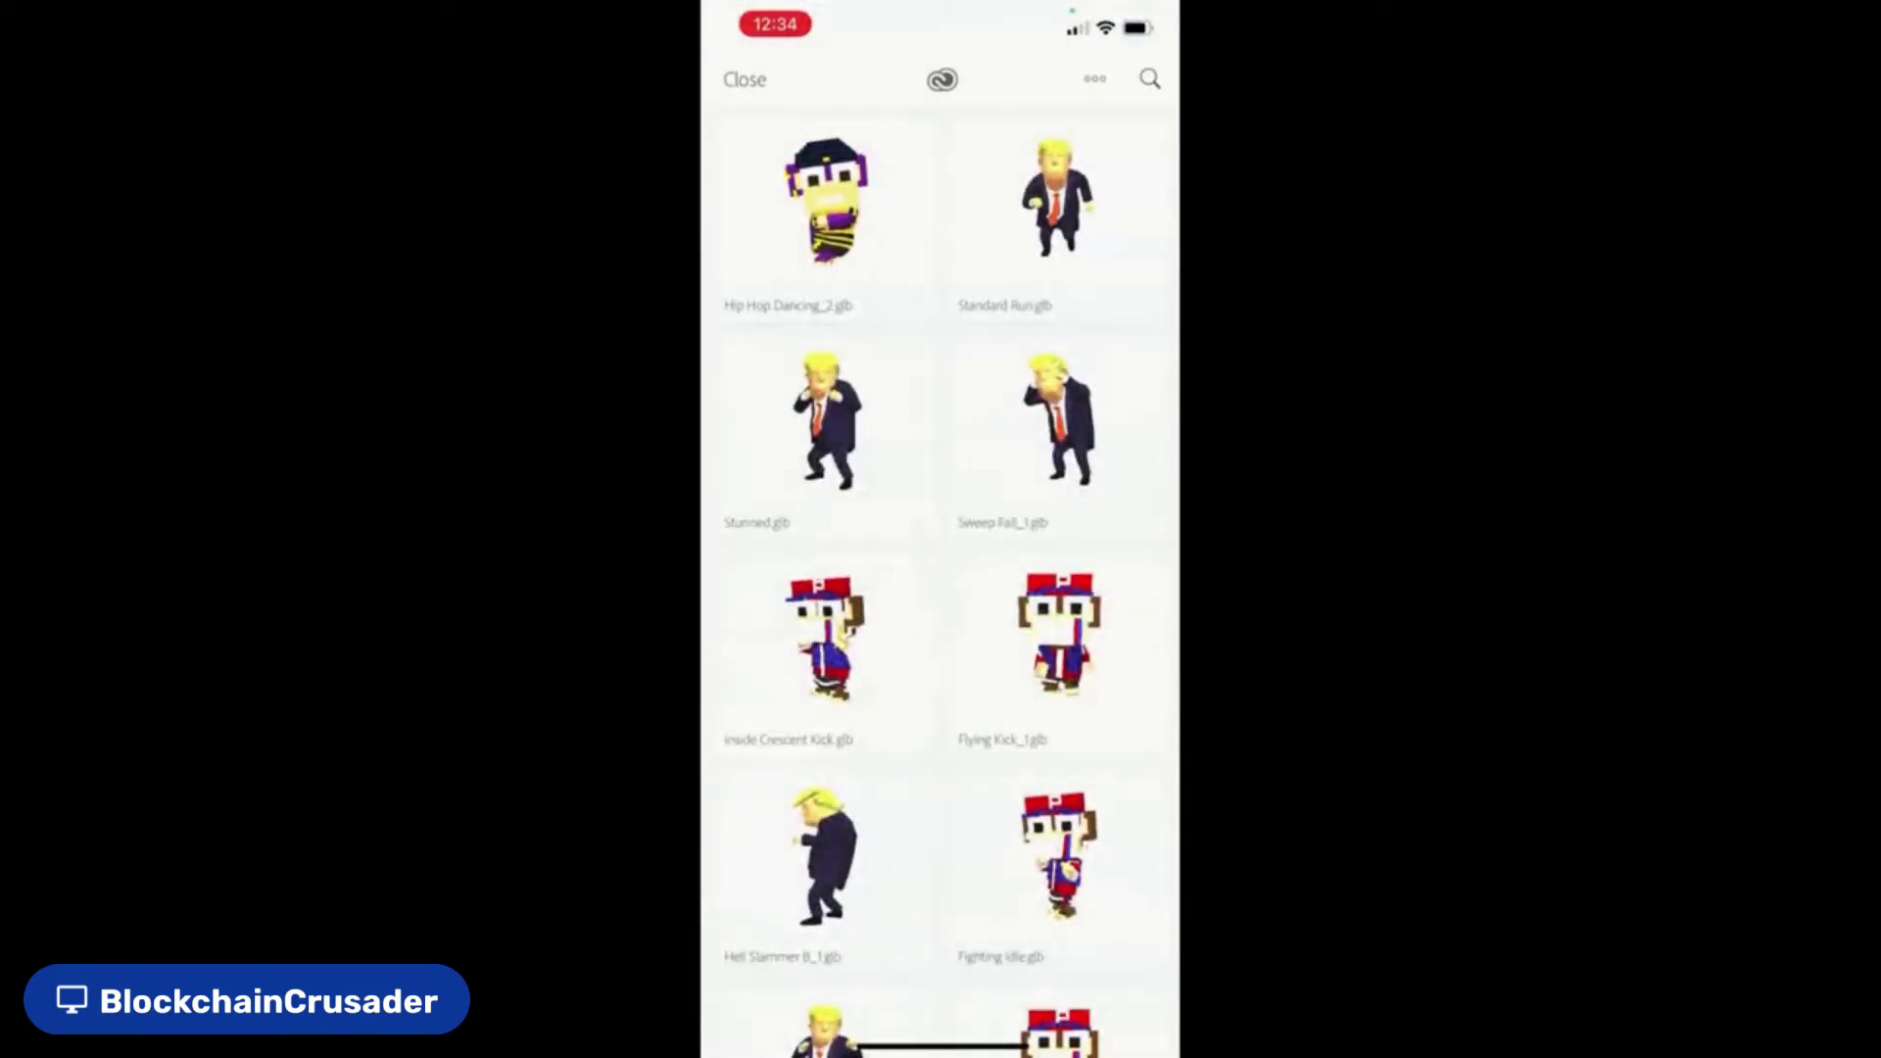
pyautogui.scroll(-2, 940, 578)
pyautogui.click(826, 211)
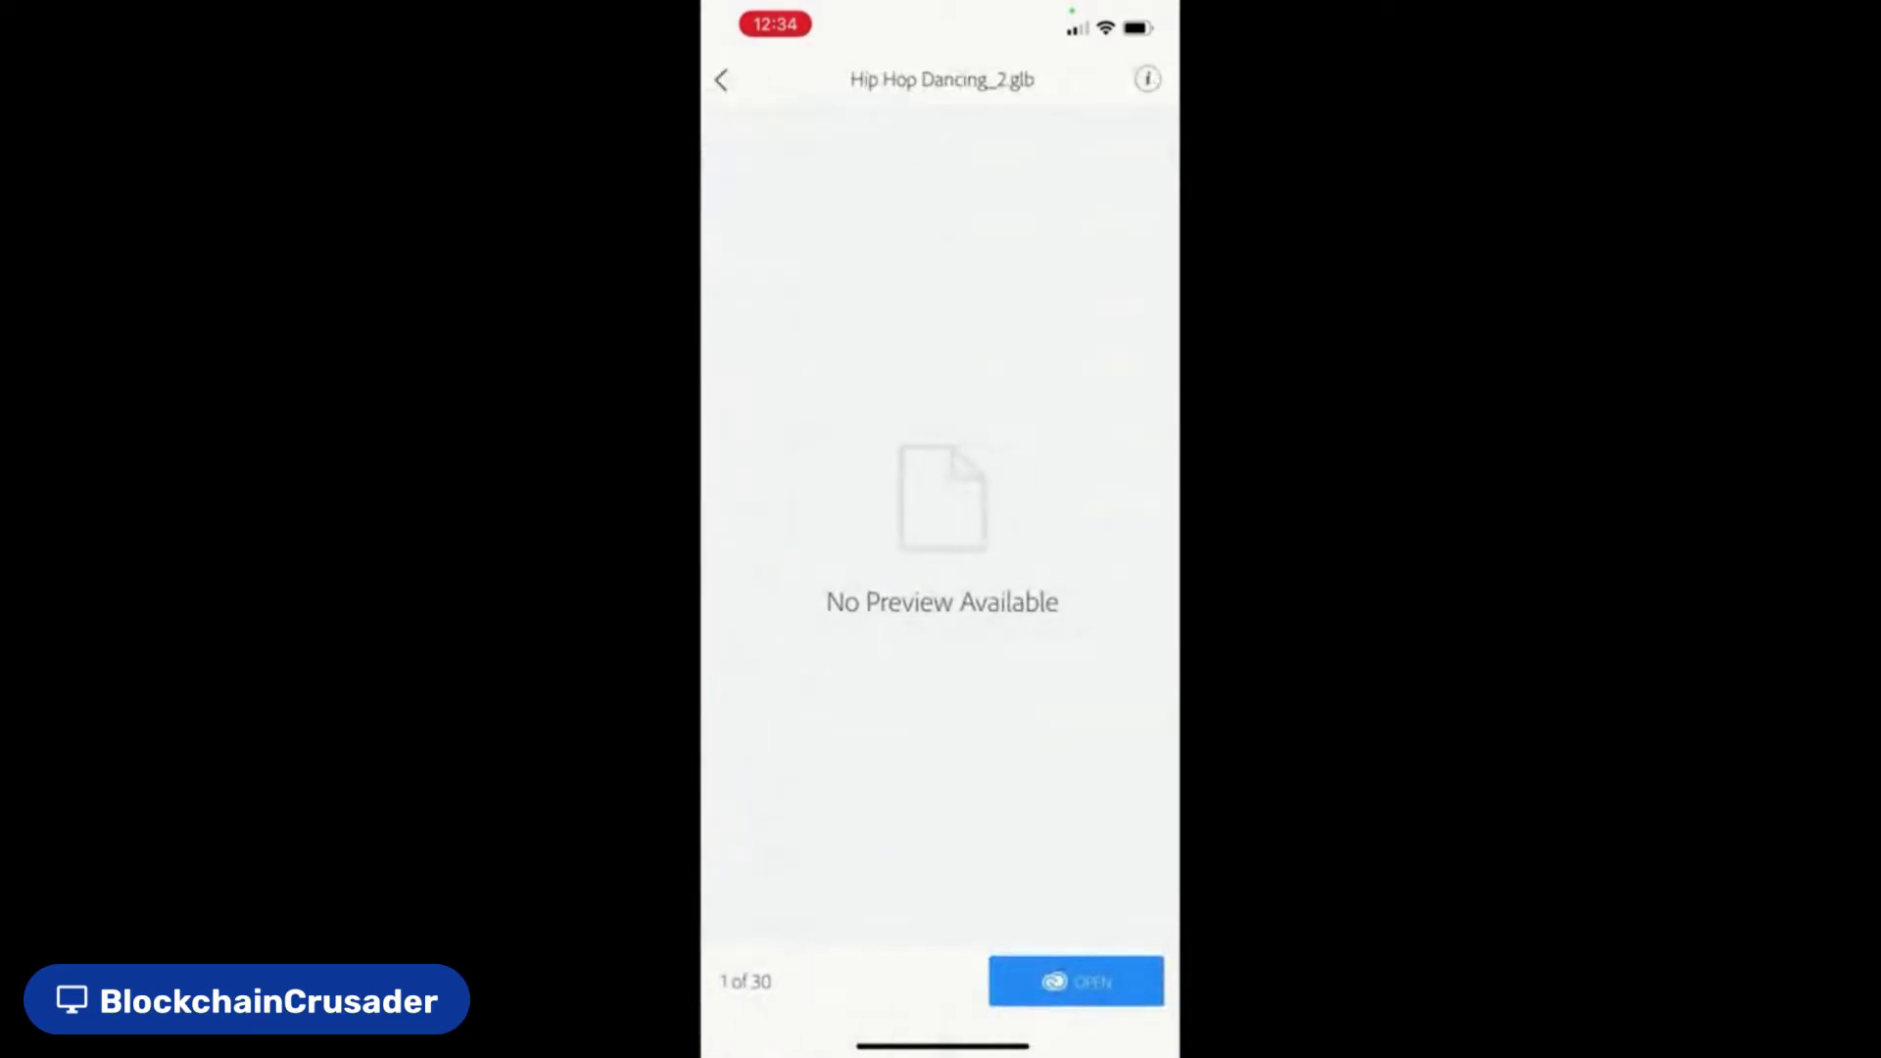
pyautogui.click(1076, 981)
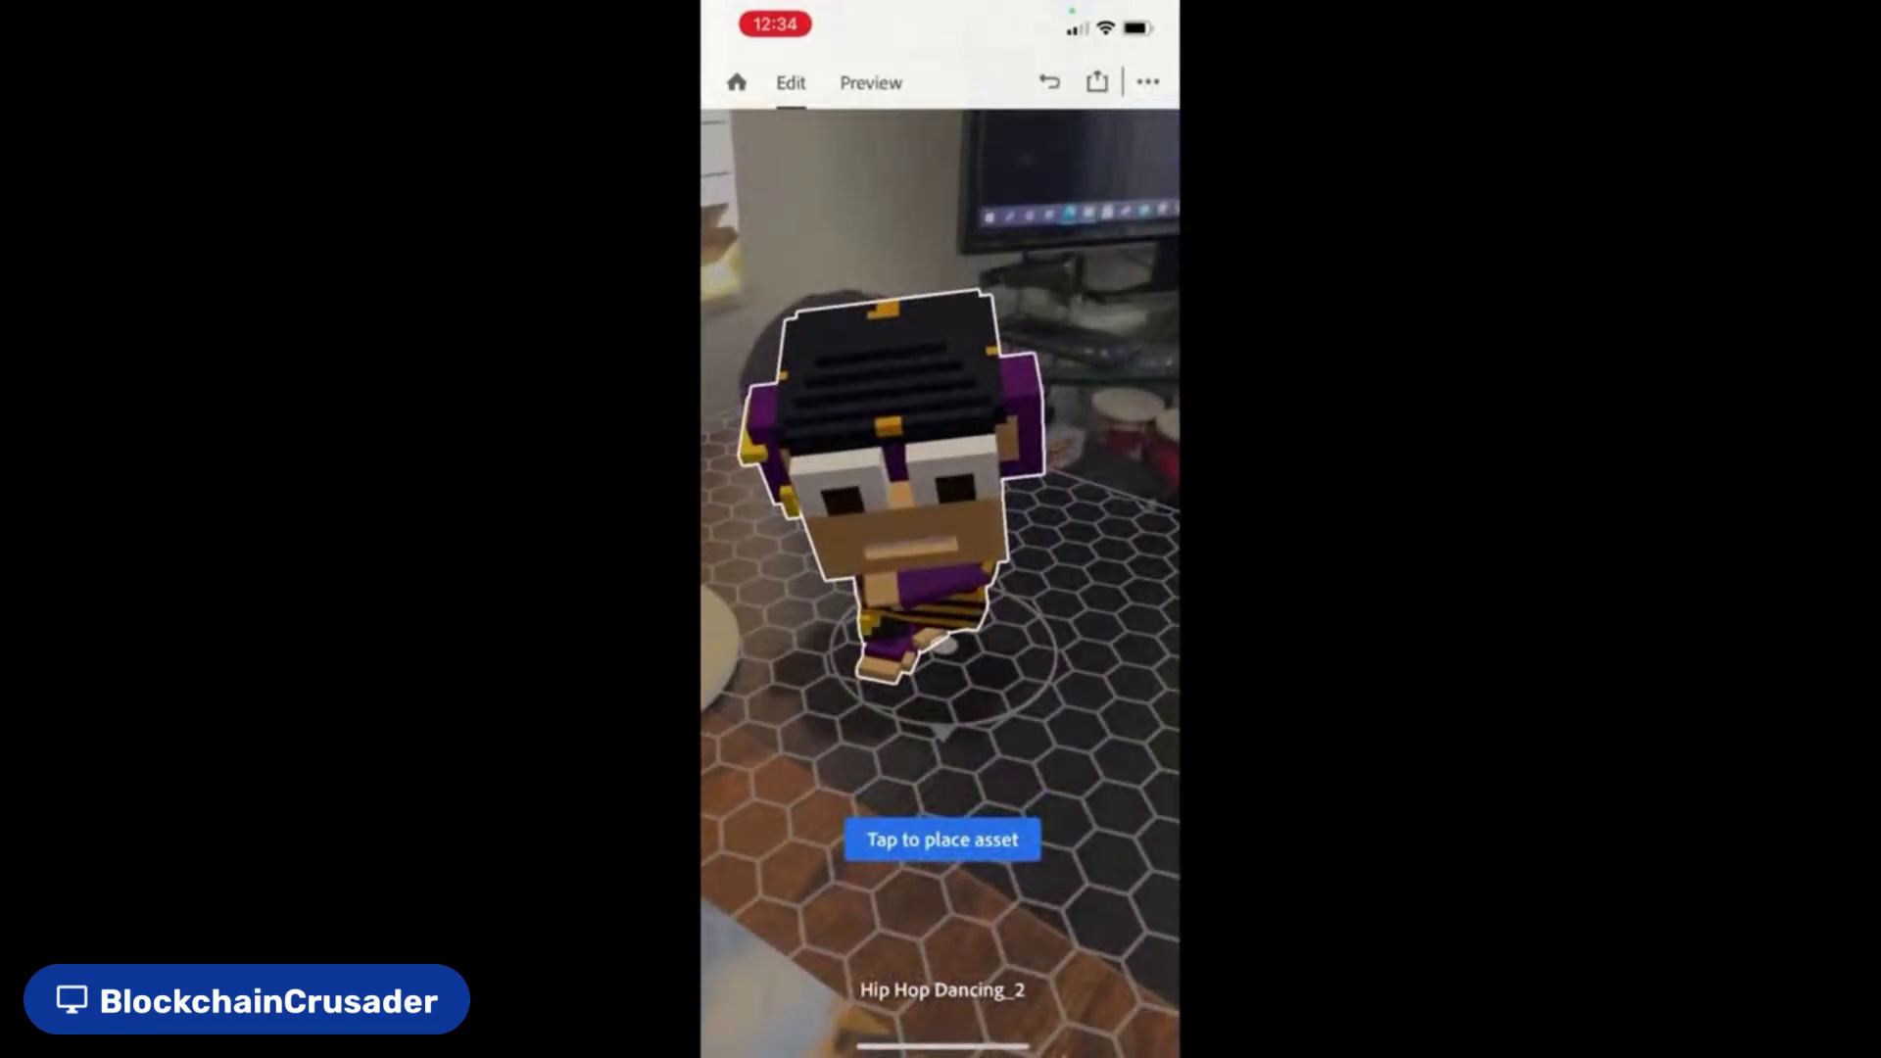
# Place the ape on the desk and add a Tap trigger in its Behaviors
pyautogui.click(940, 588)
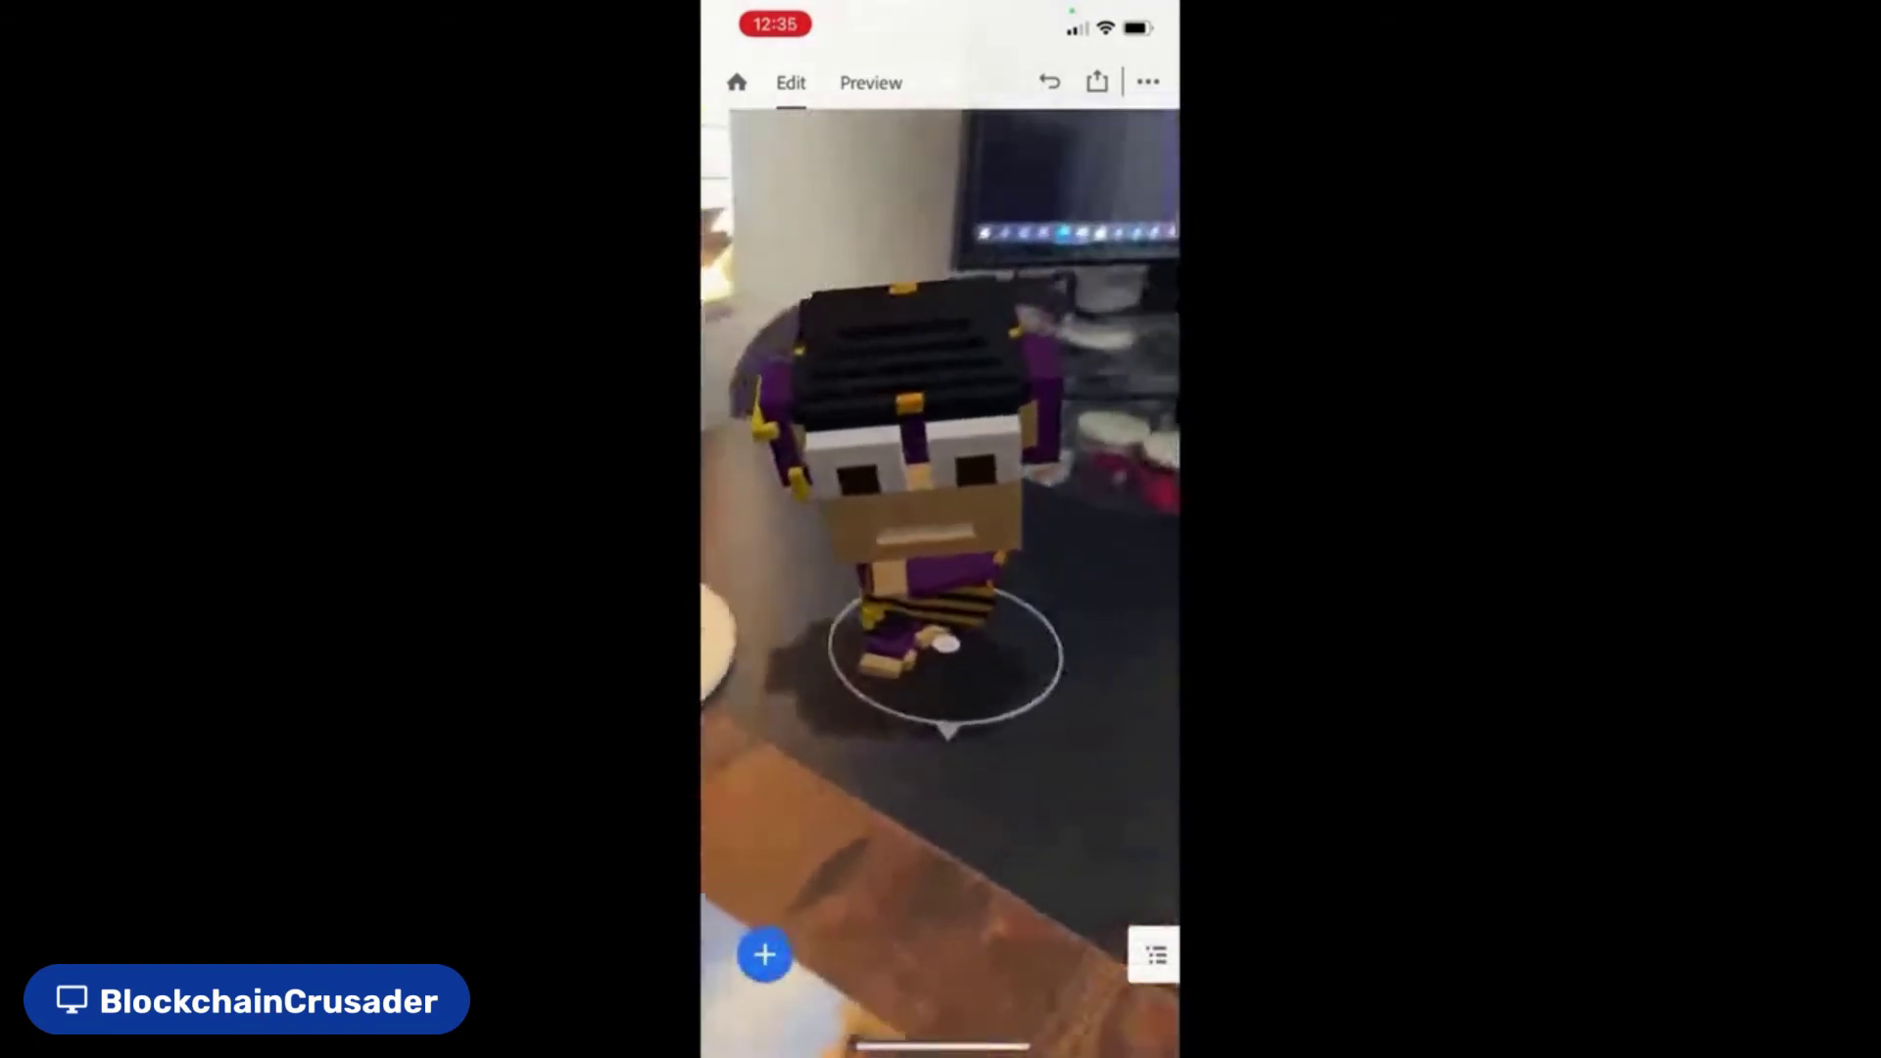
pyautogui.click(931, 490)
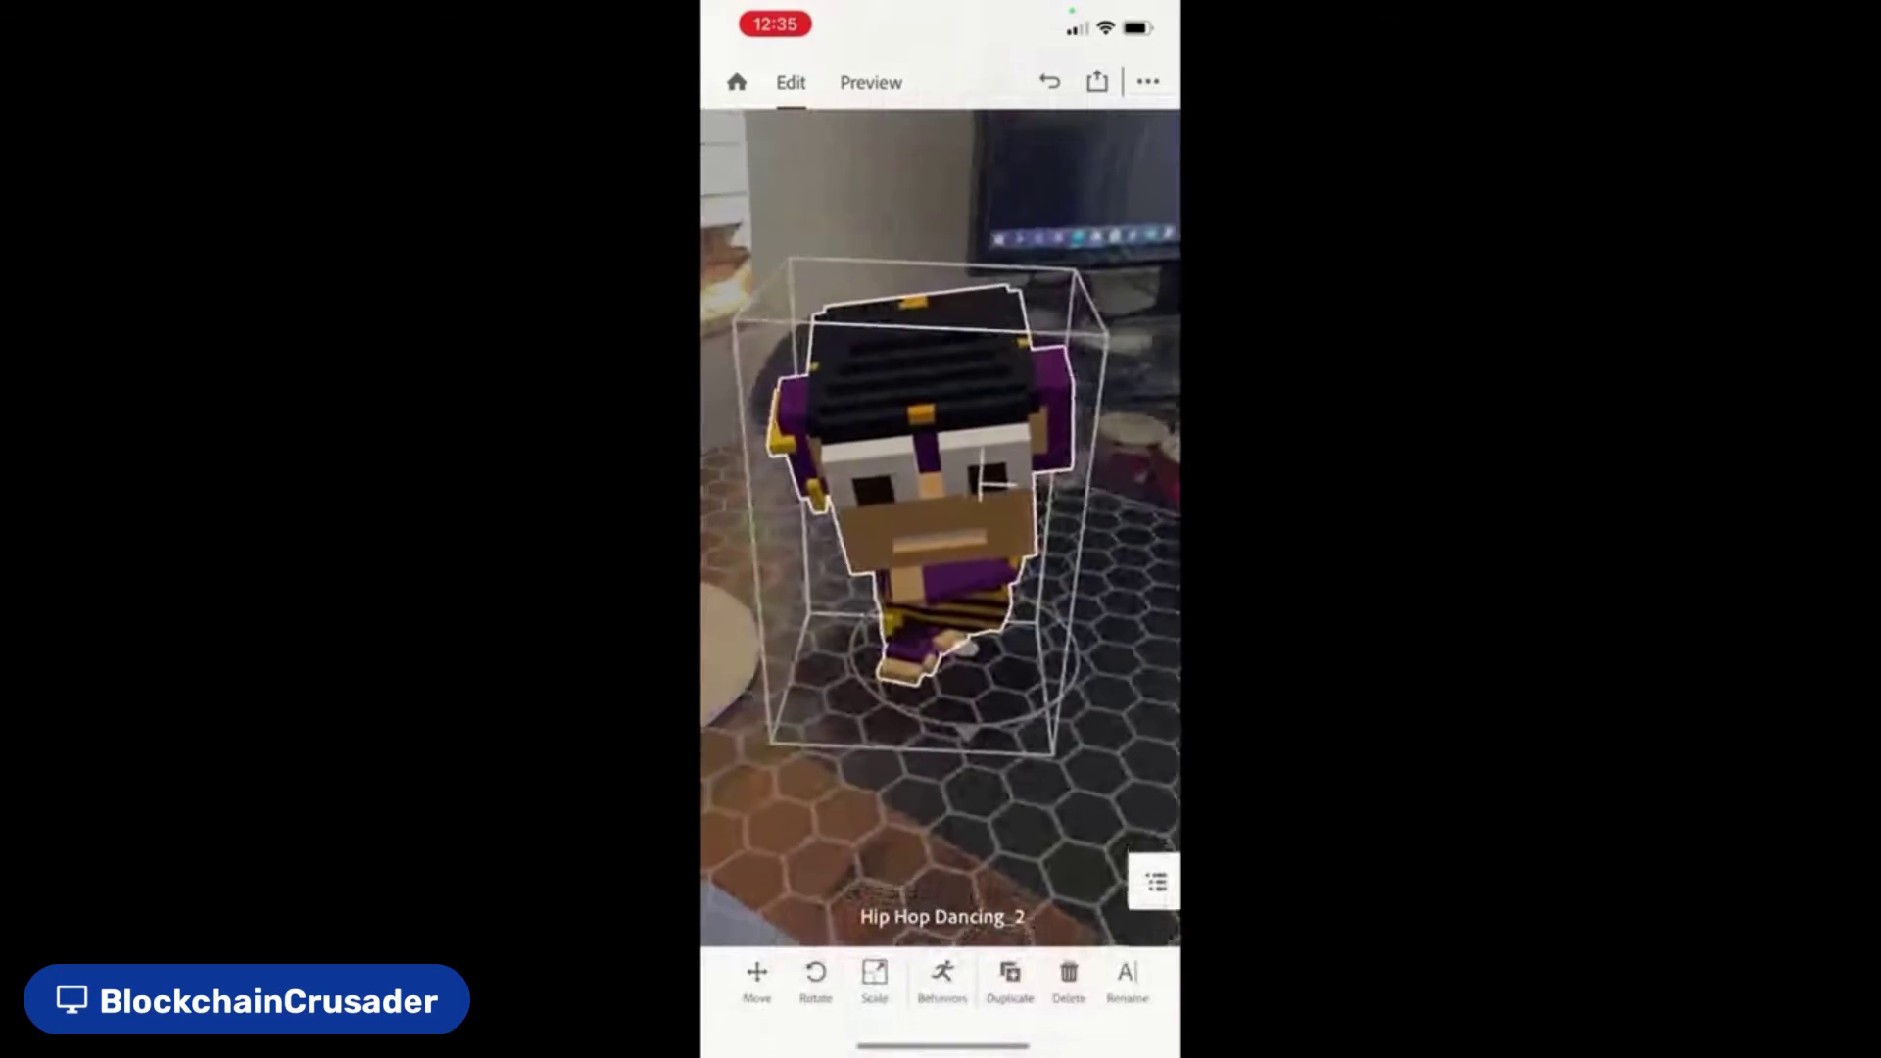
pyautogui.click(943, 980)
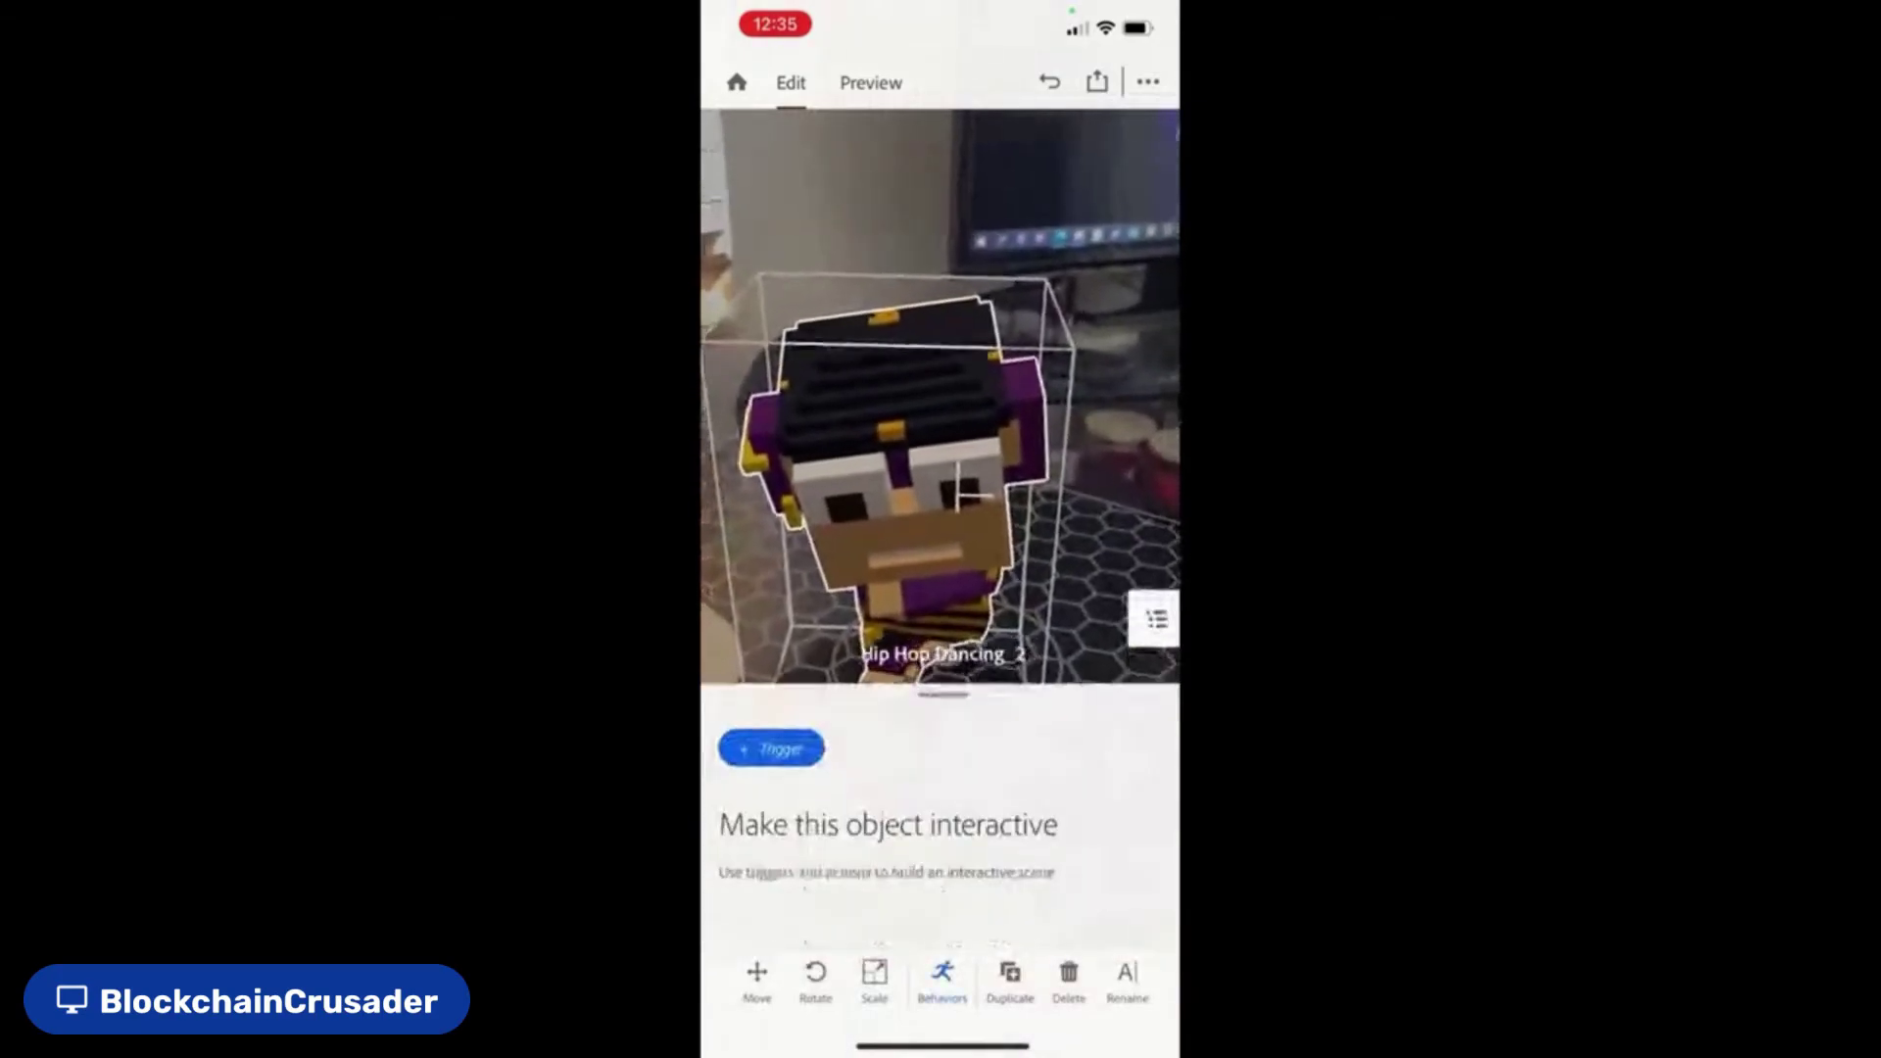
pyautogui.click(771, 748)
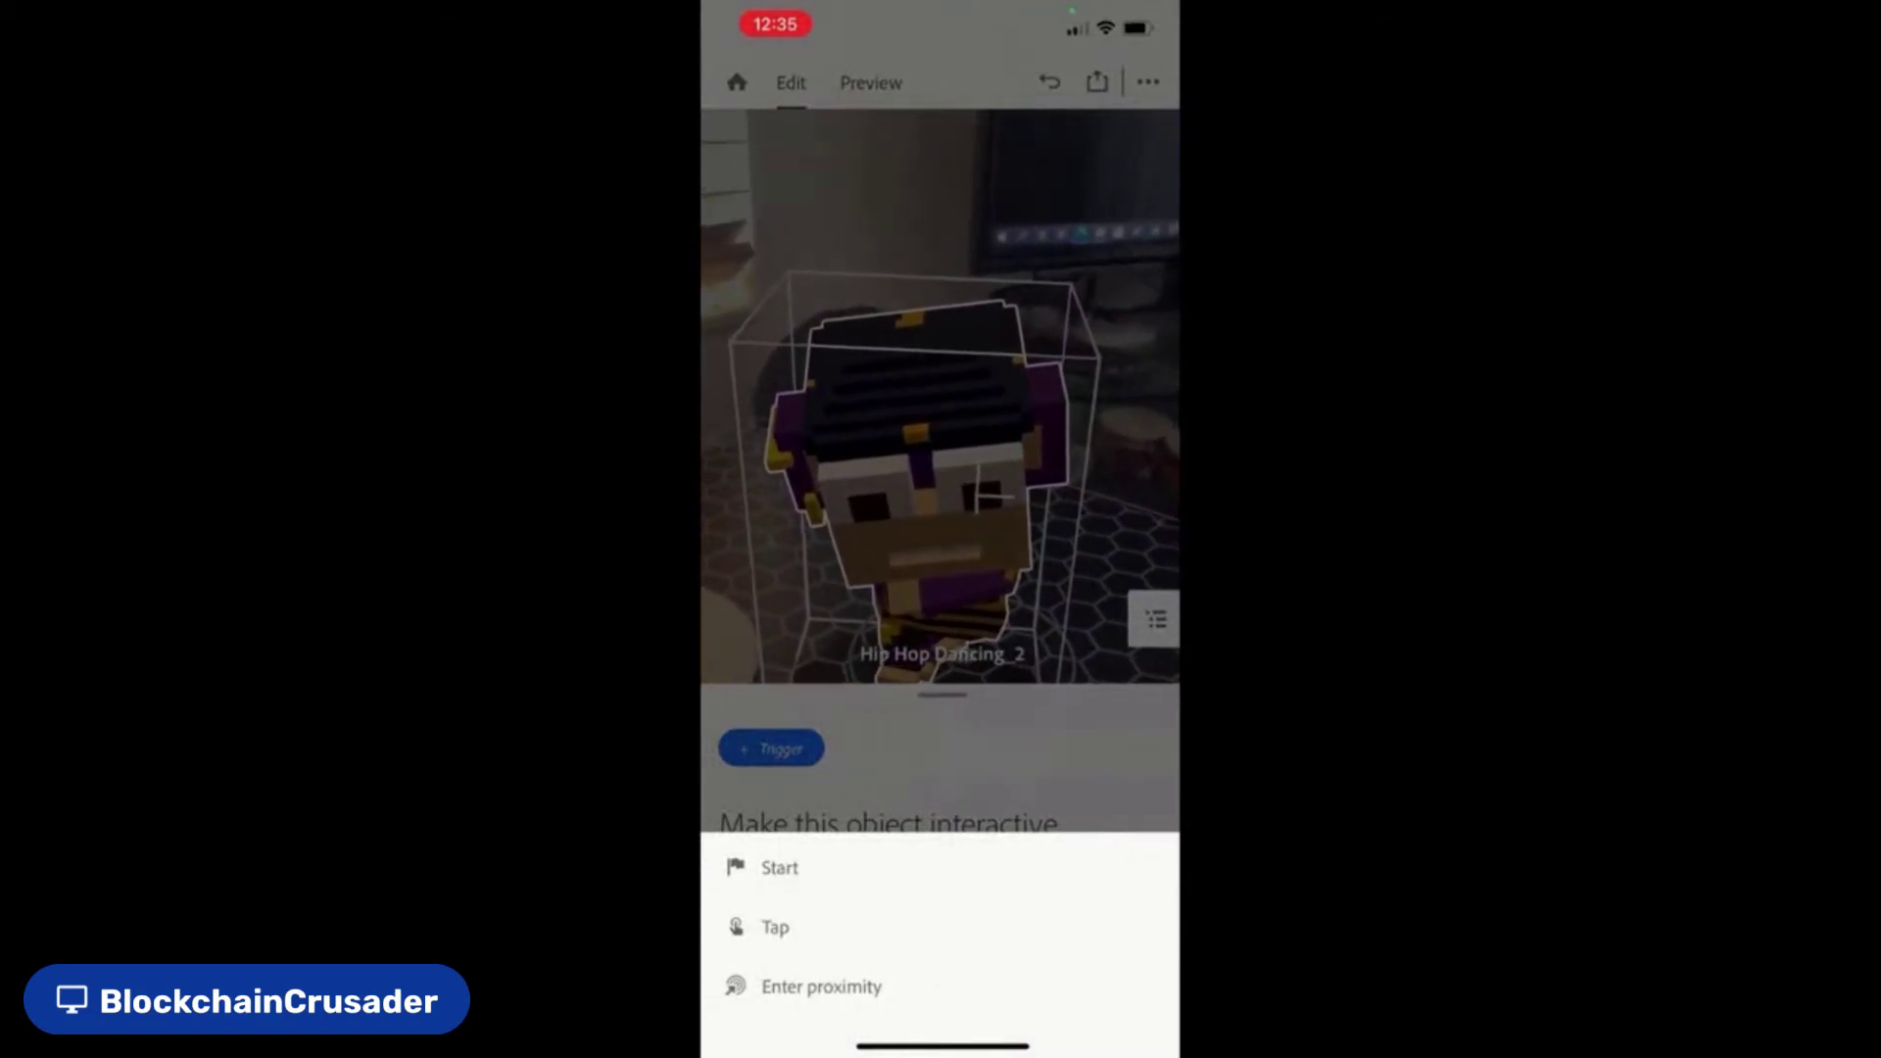
pyautogui.click(774, 927)
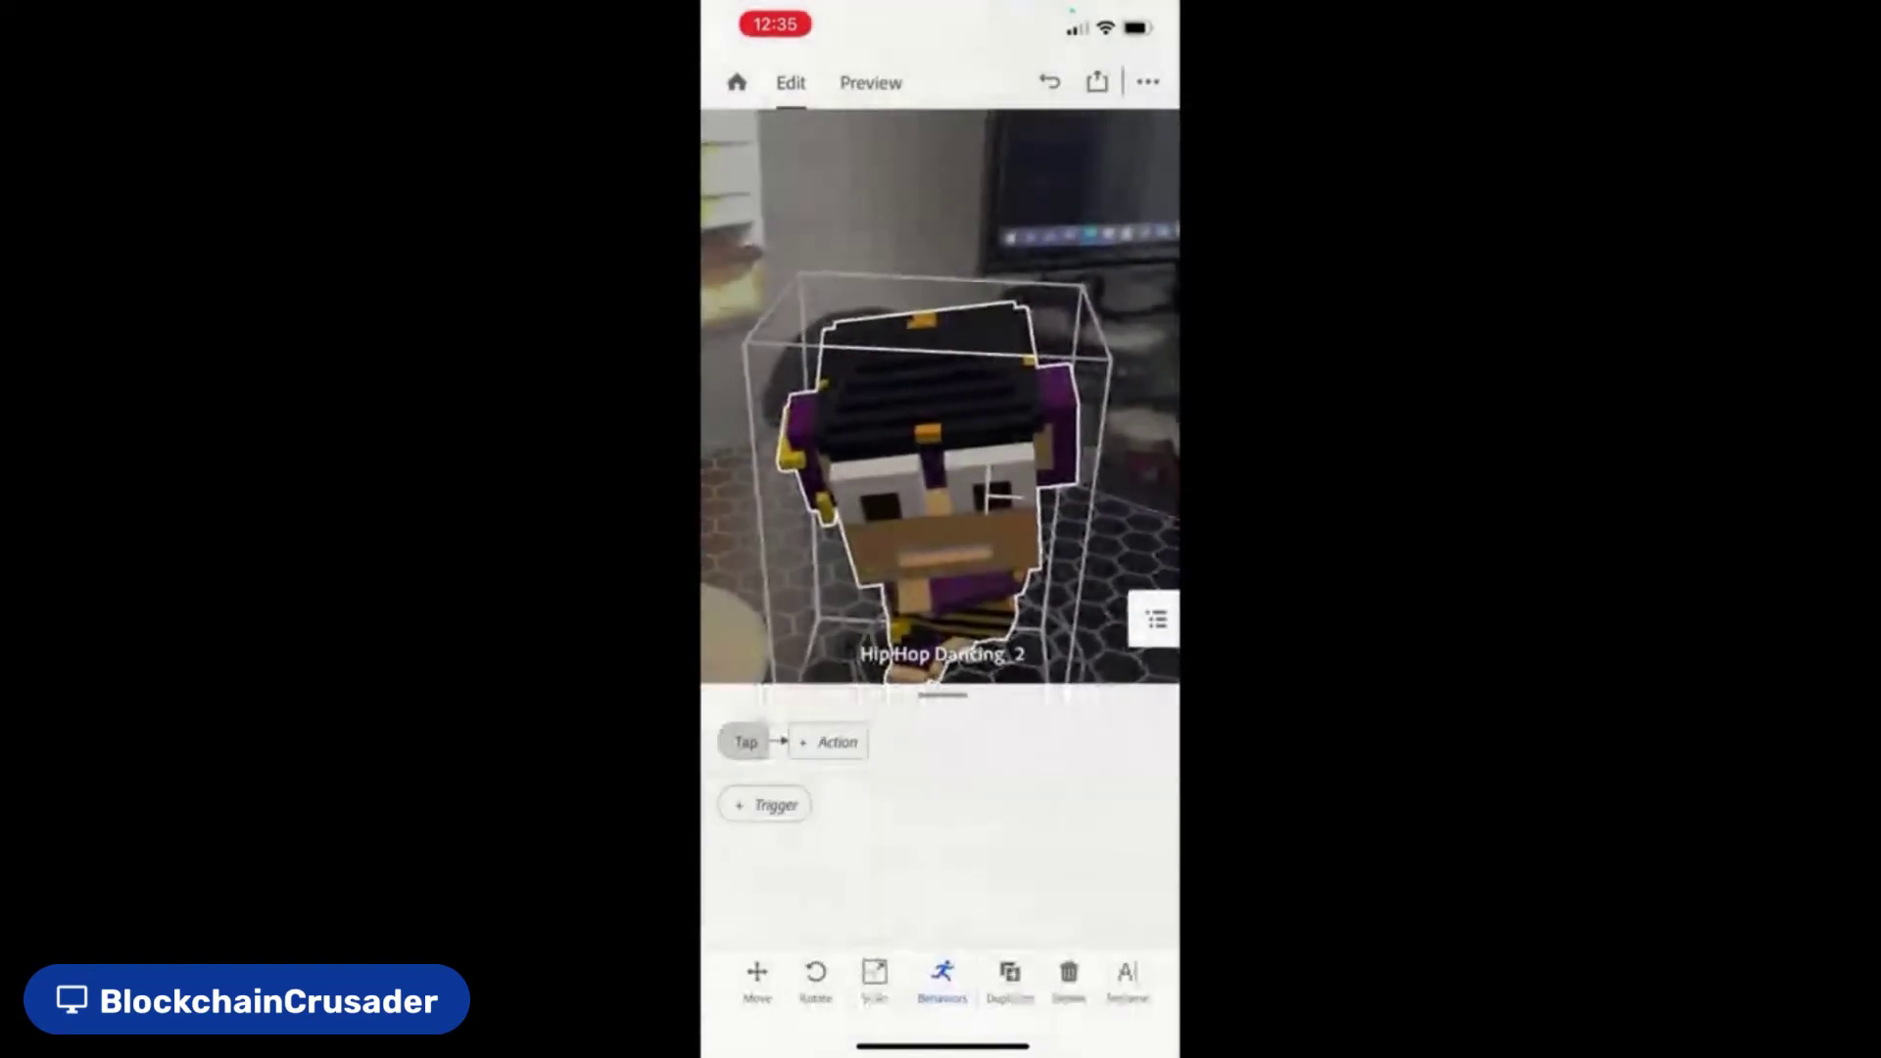
pyautogui.click(828, 742)
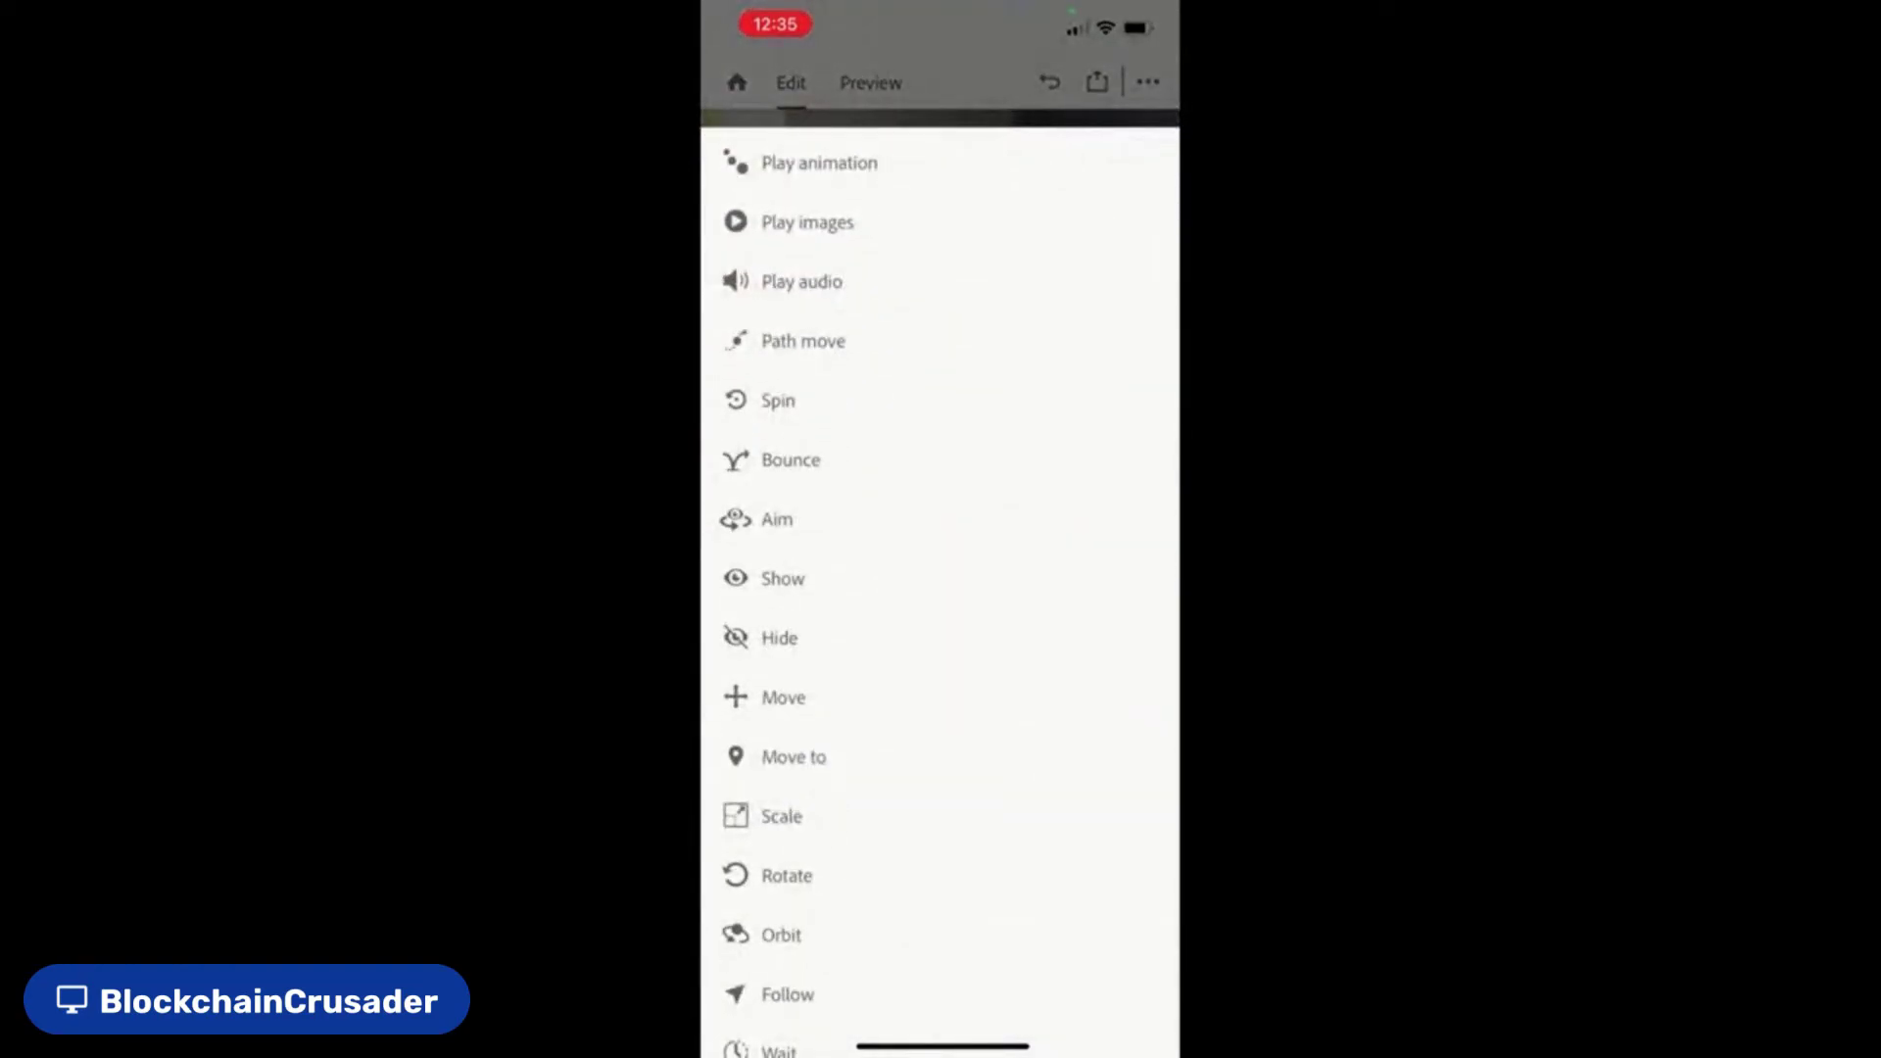
# Set the Tap action to play the Hip Hop Dancing_2 animation with Infinite looping
pyautogui.click(820, 162)
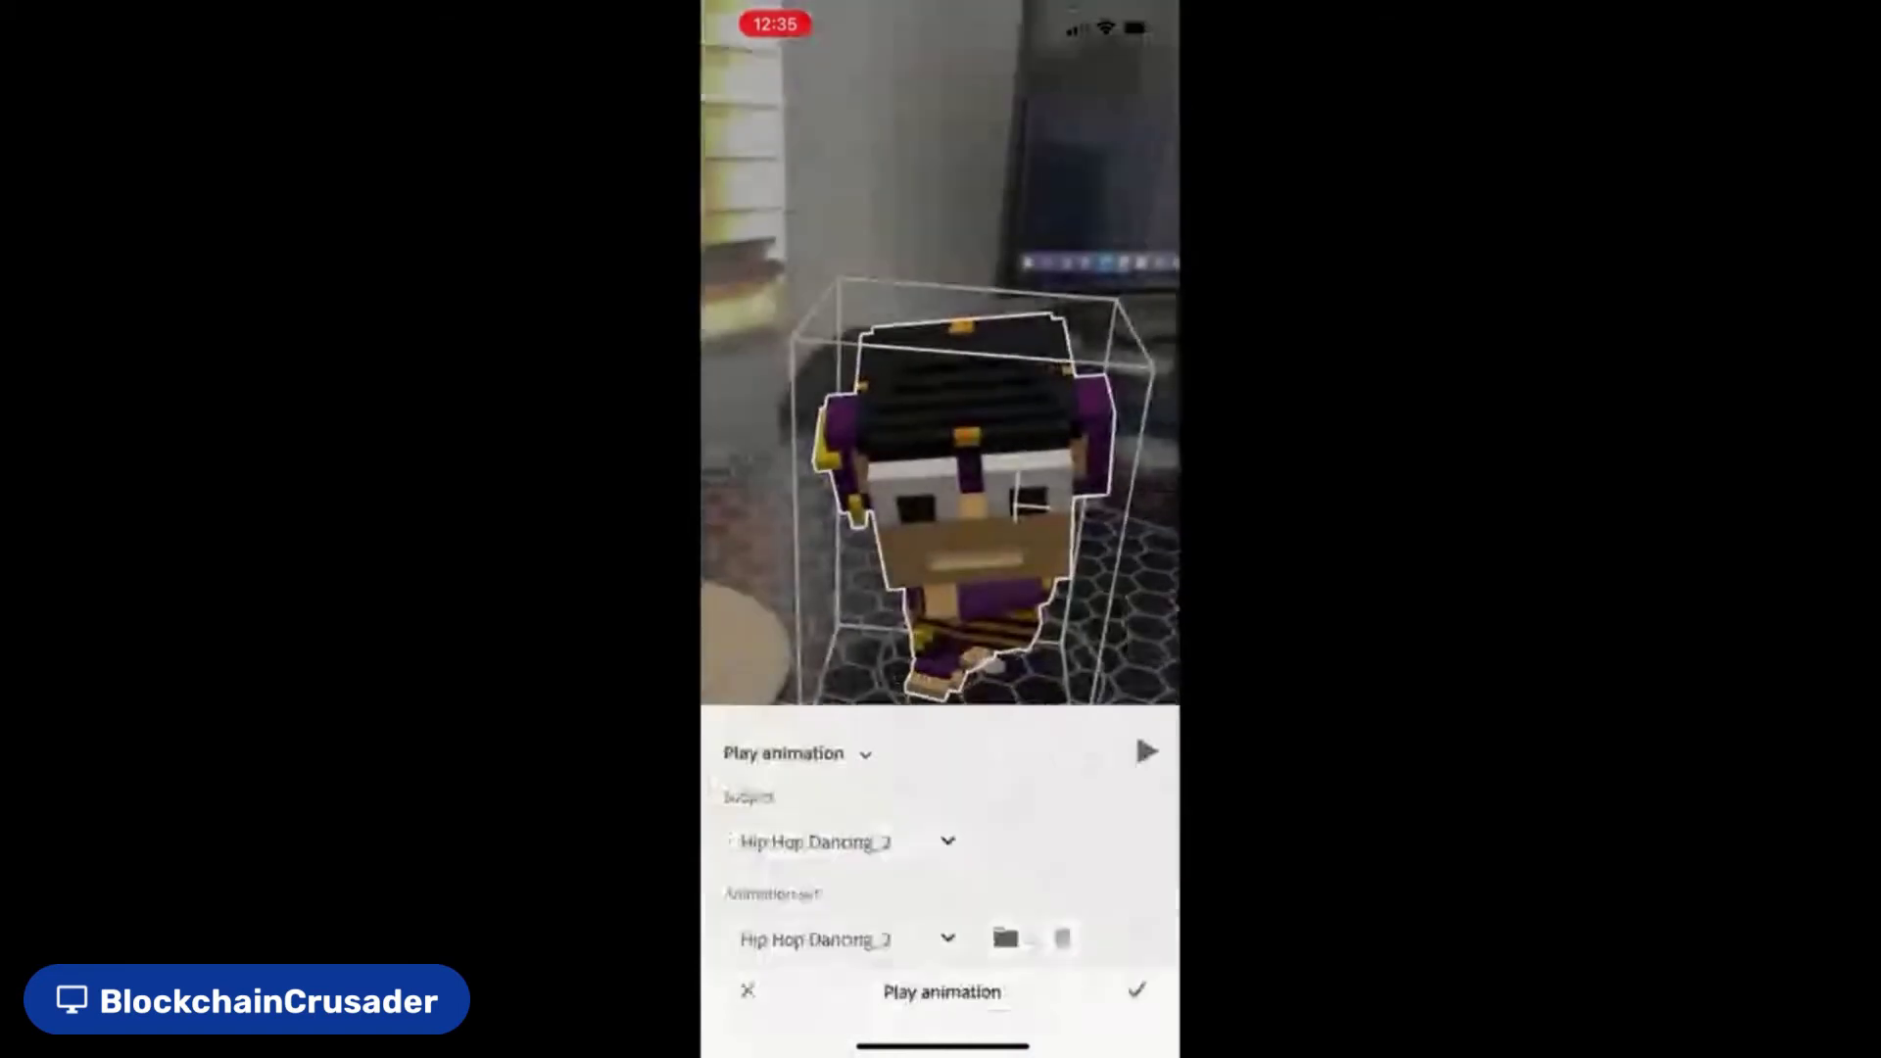
pyautogui.scroll(-1, 940, 853)
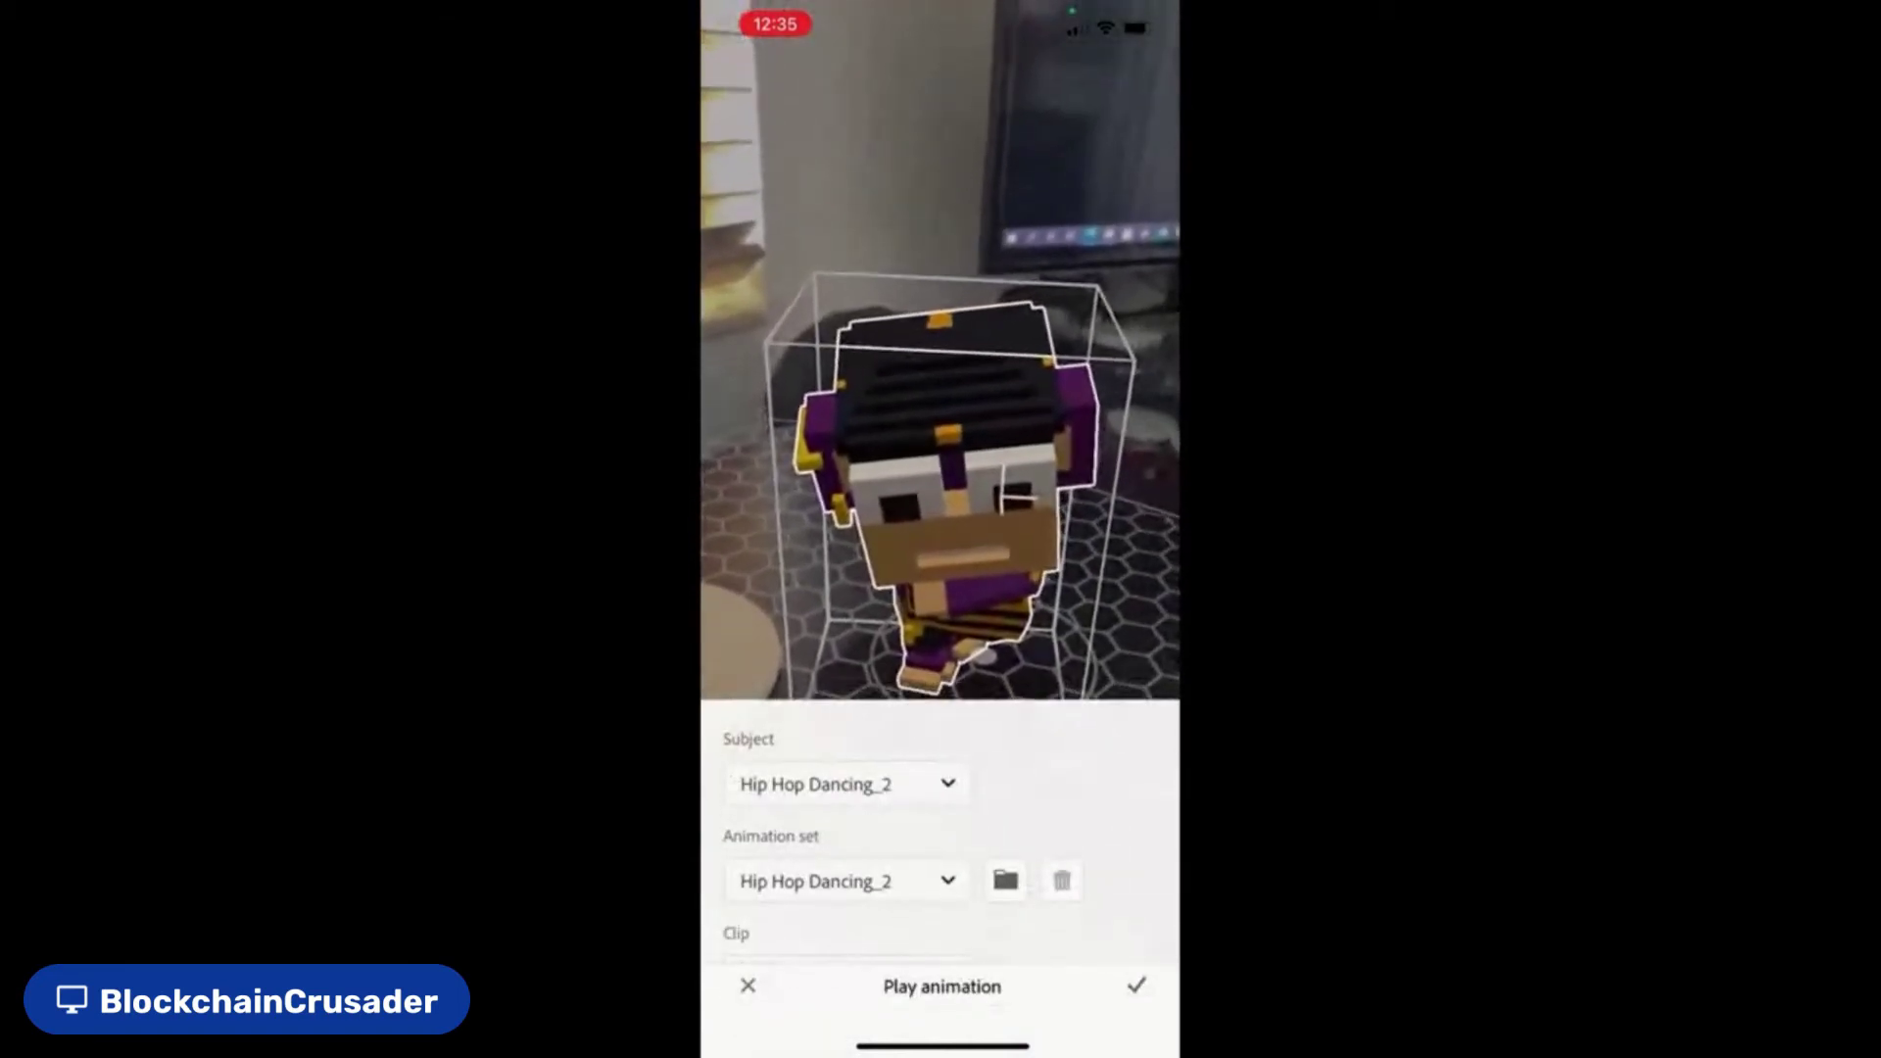
pyautogui.scroll(-4, 940, 852)
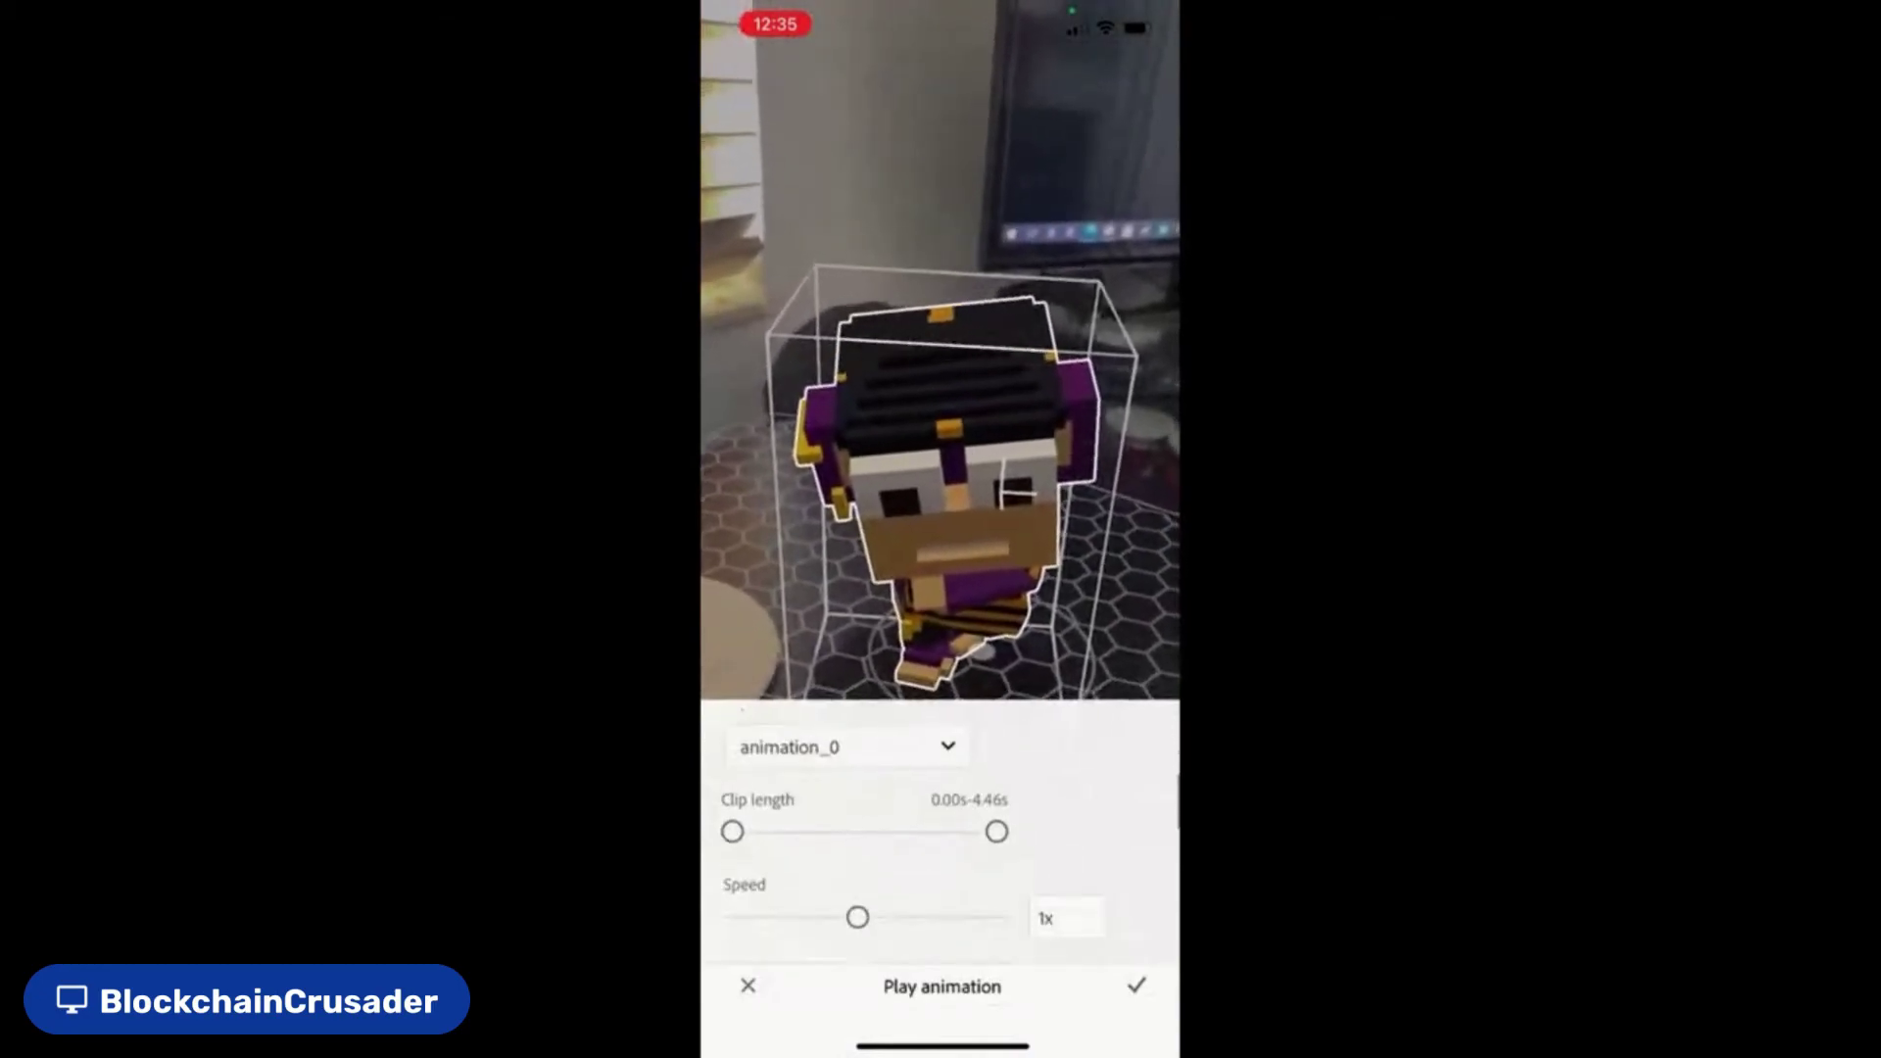
pyautogui.scroll(-3, 941, 852)
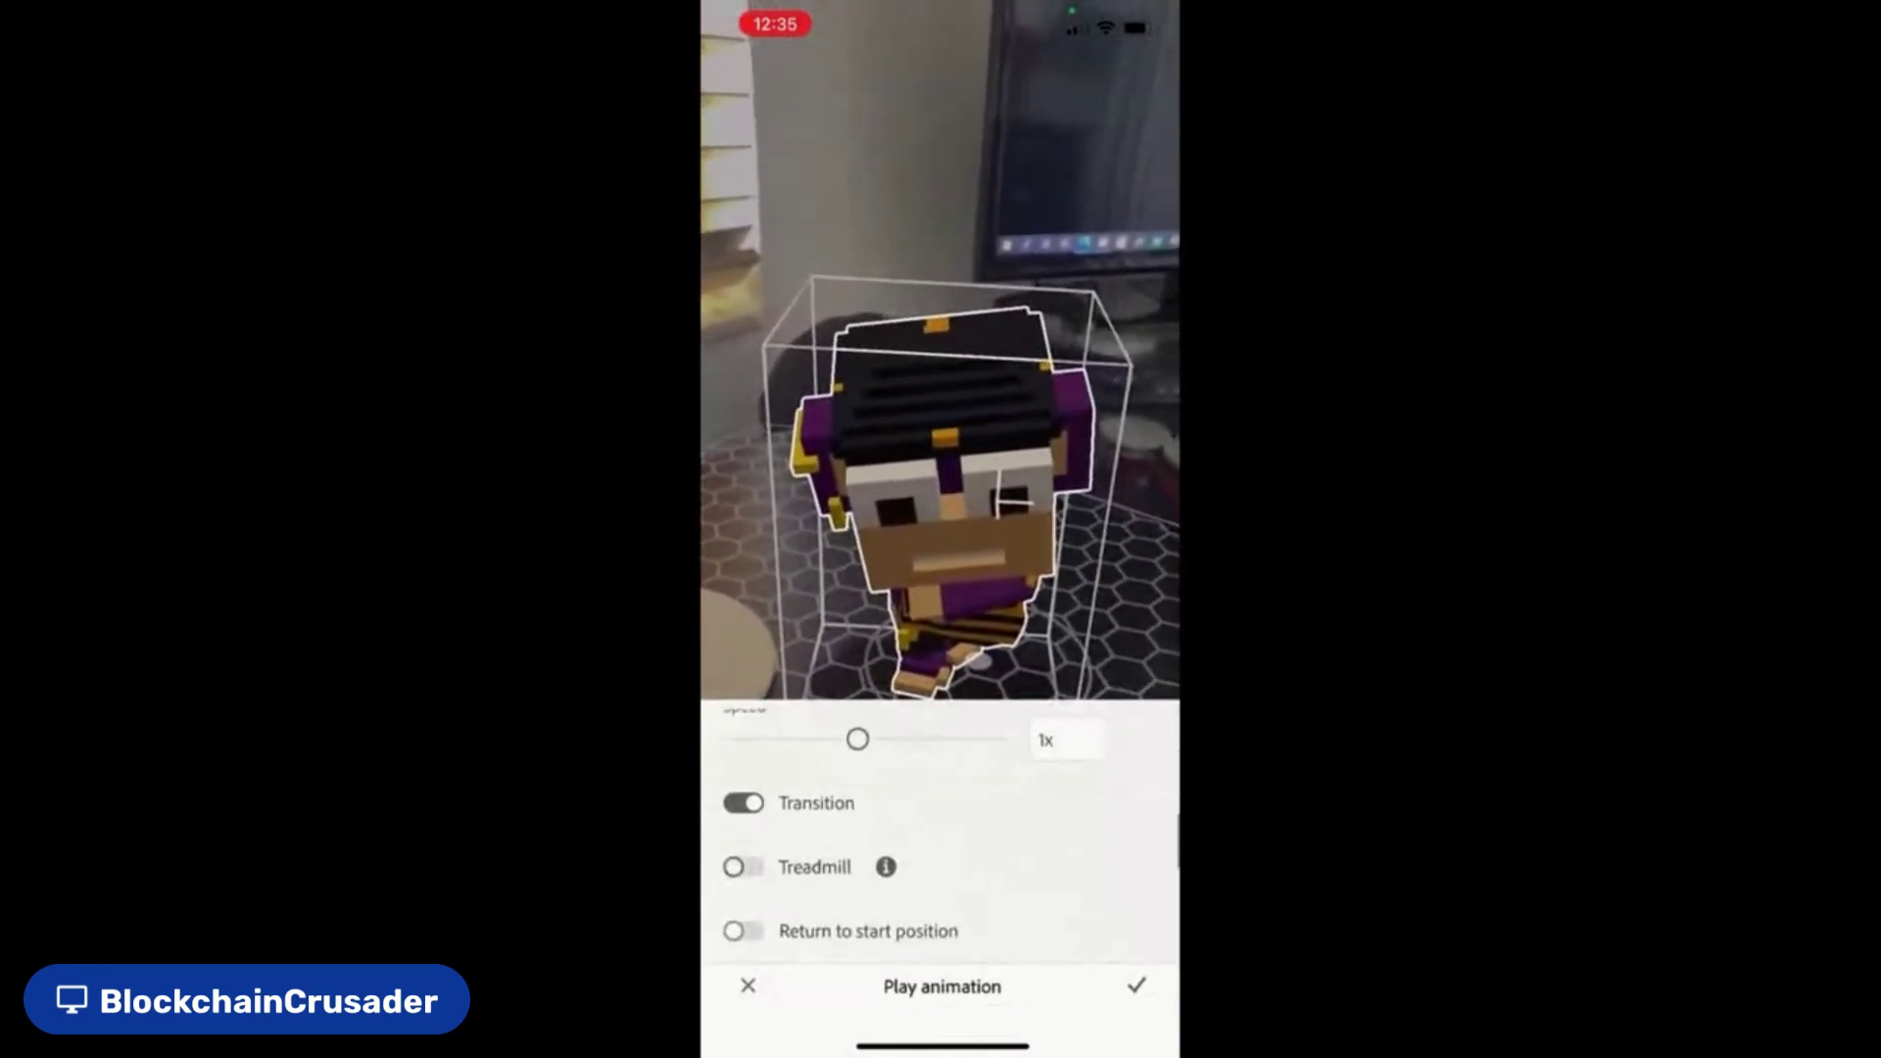
pyautogui.scroll(-3, 940, 833)
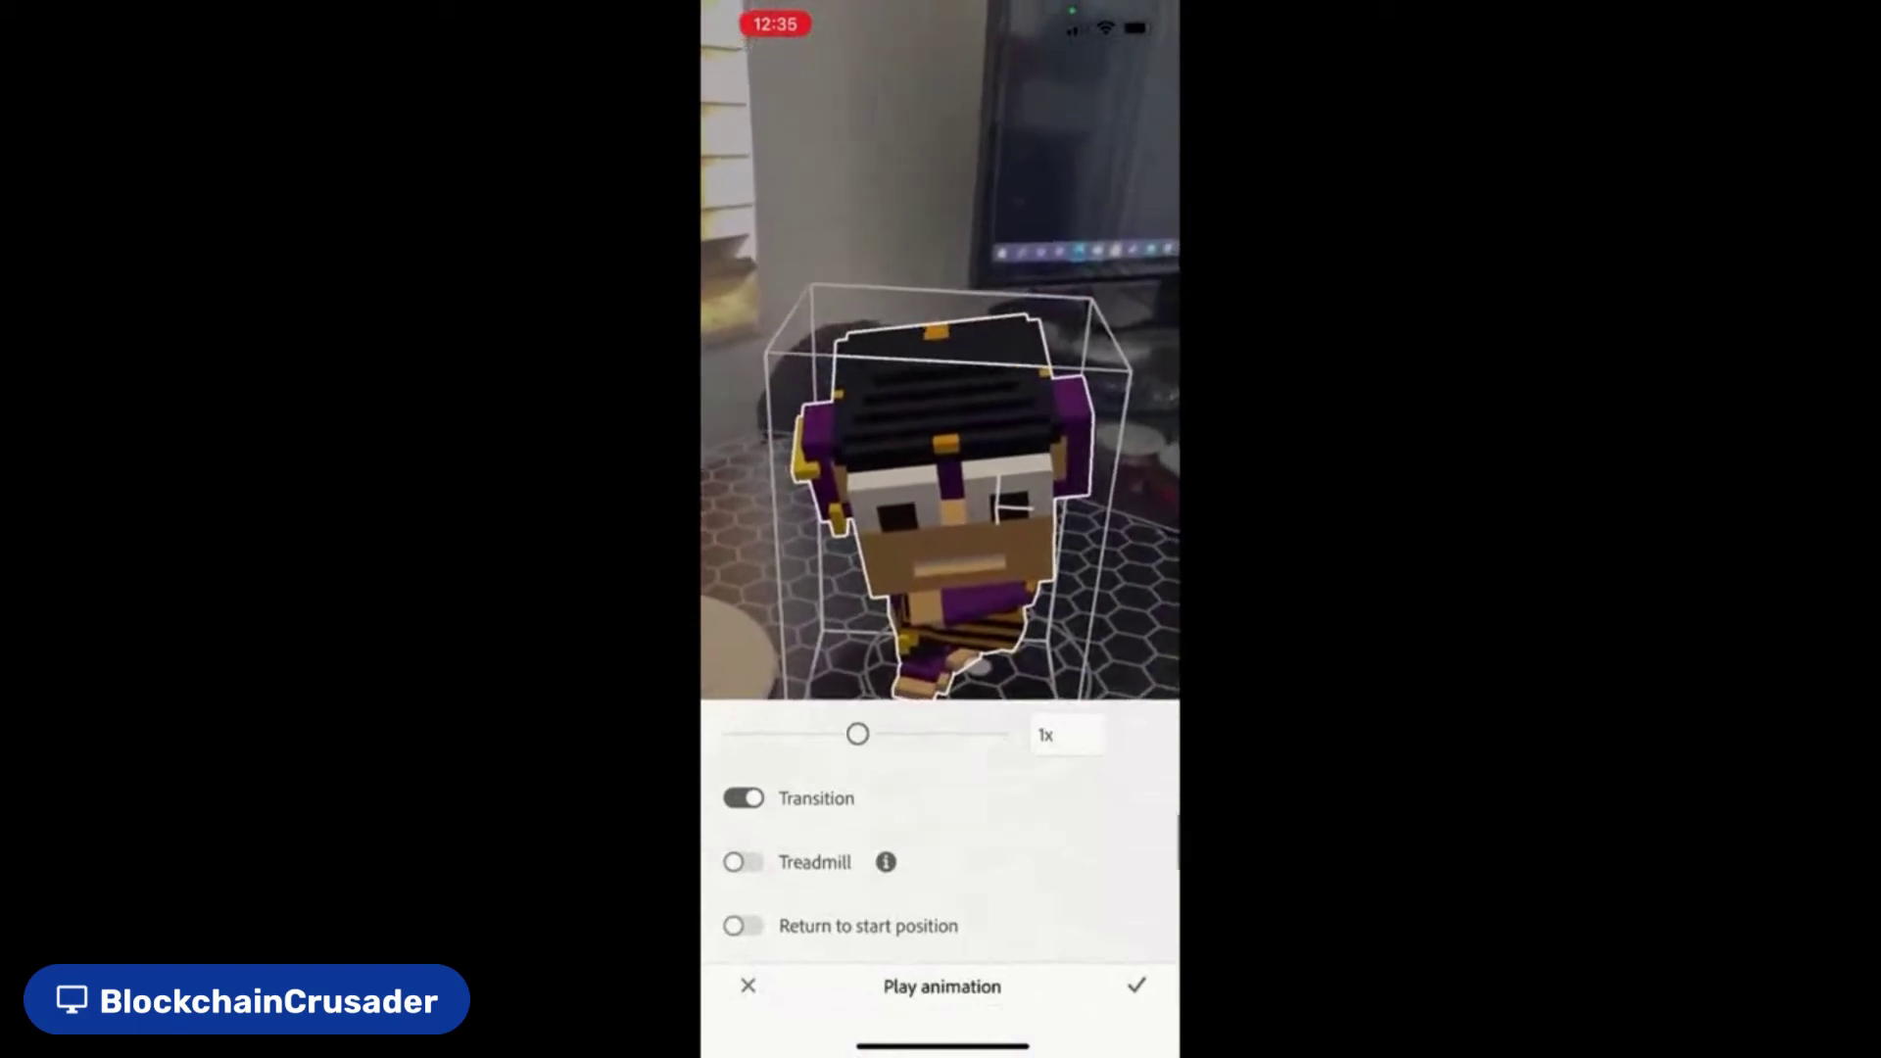
pyautogui.scroll(-3, 941, 833)
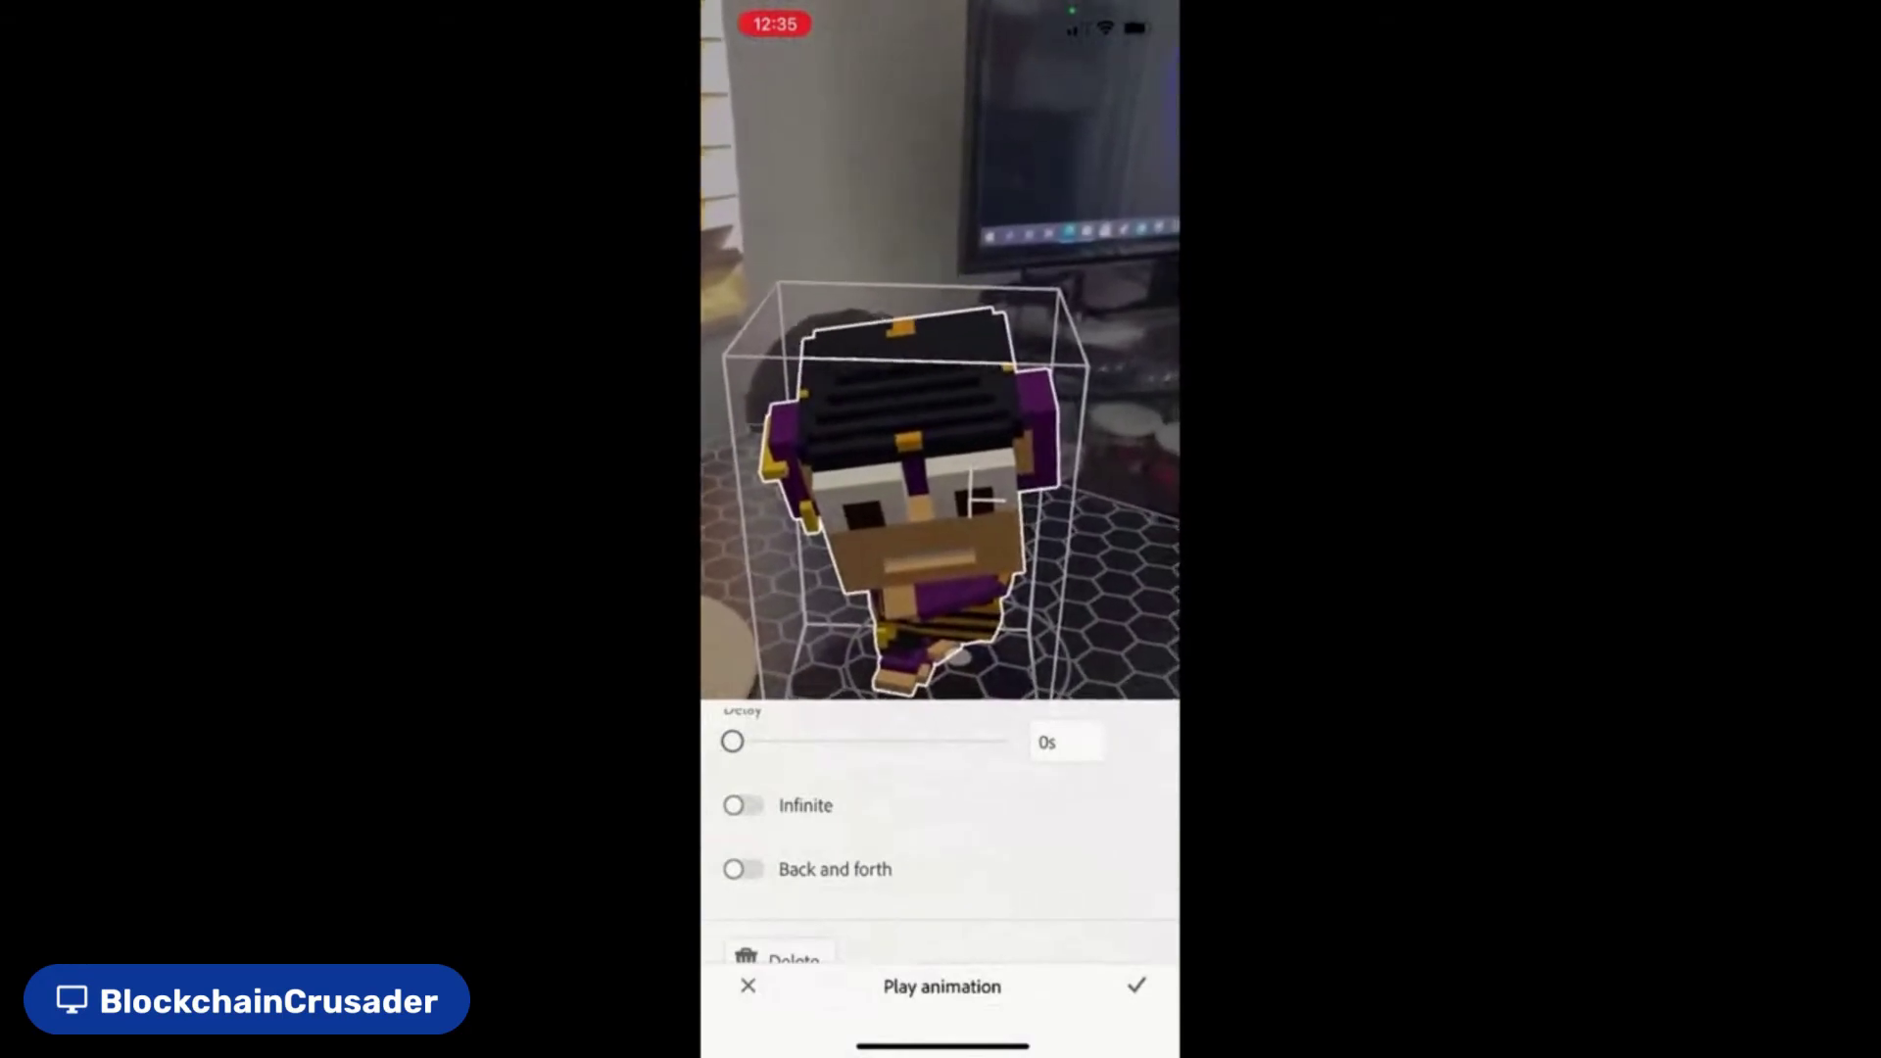
pyautogui.click(743, 805)
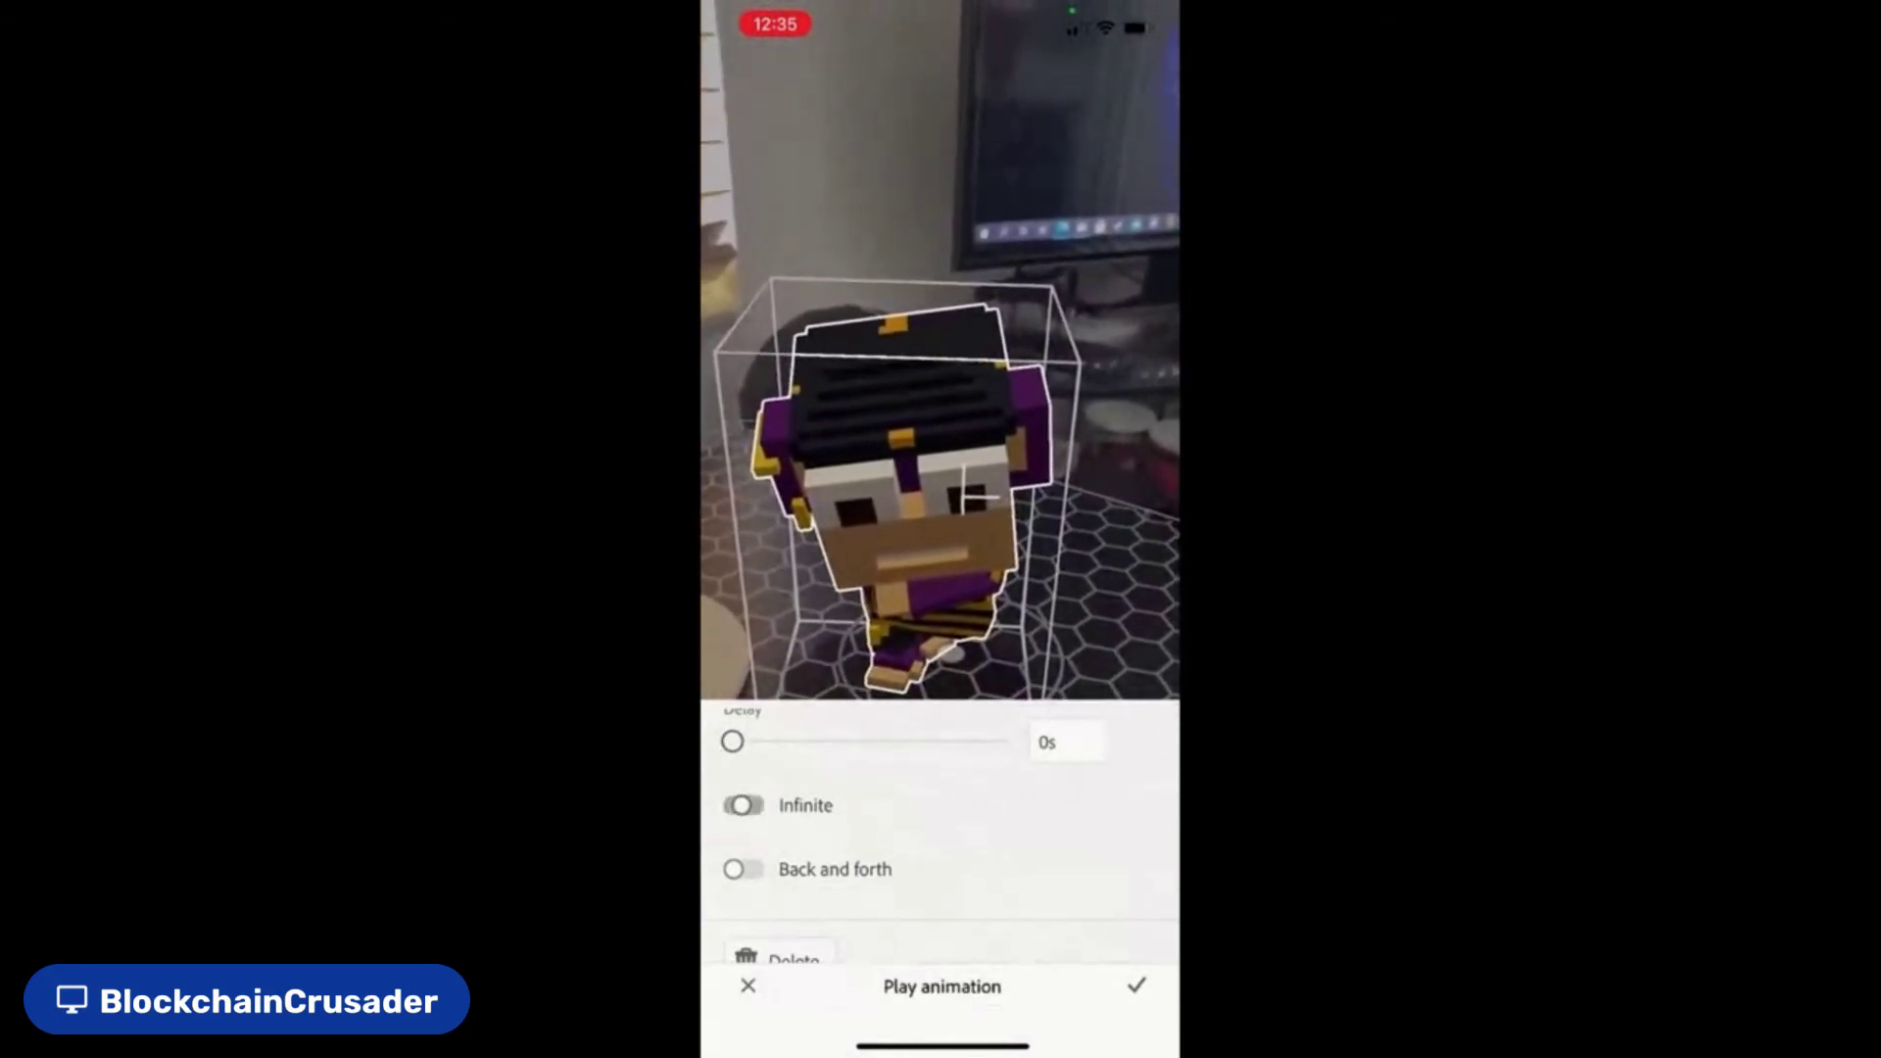
pyautogui.scroll(-1, 940, 832)
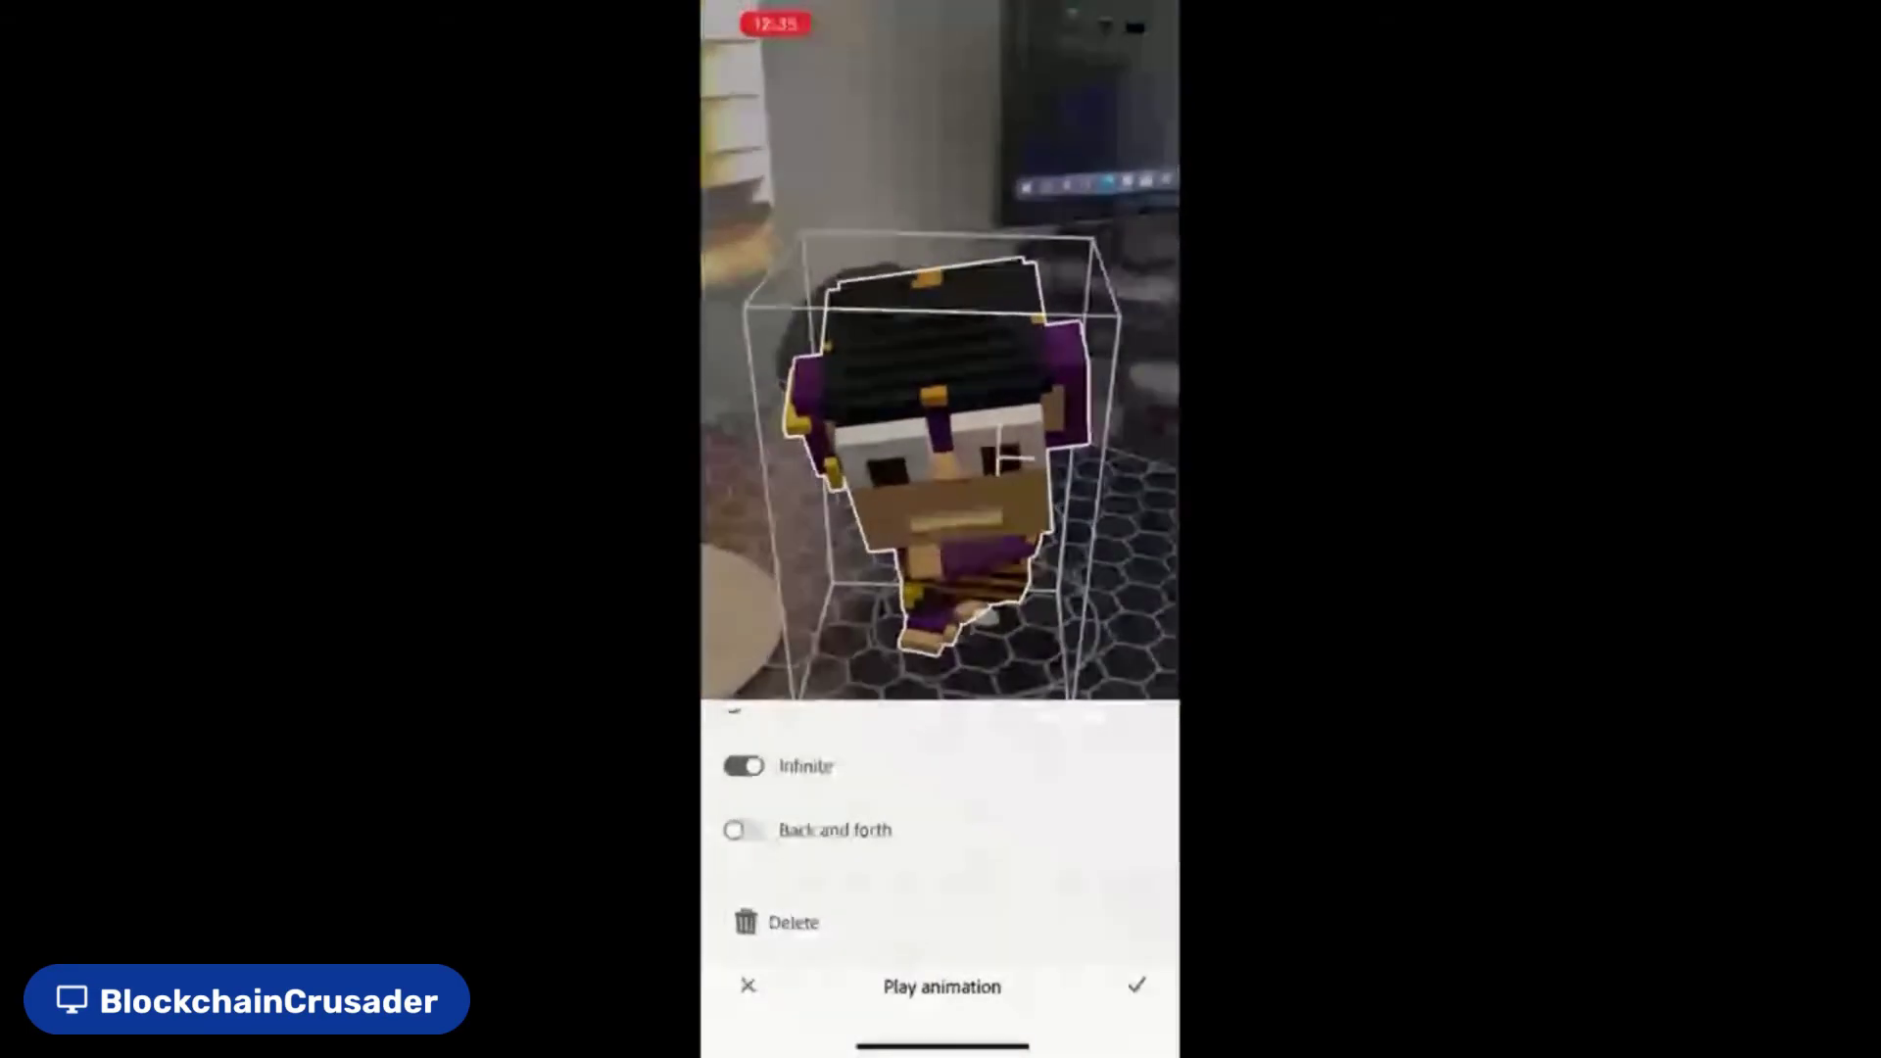
pyautogui.scroll(4, 940, 833)
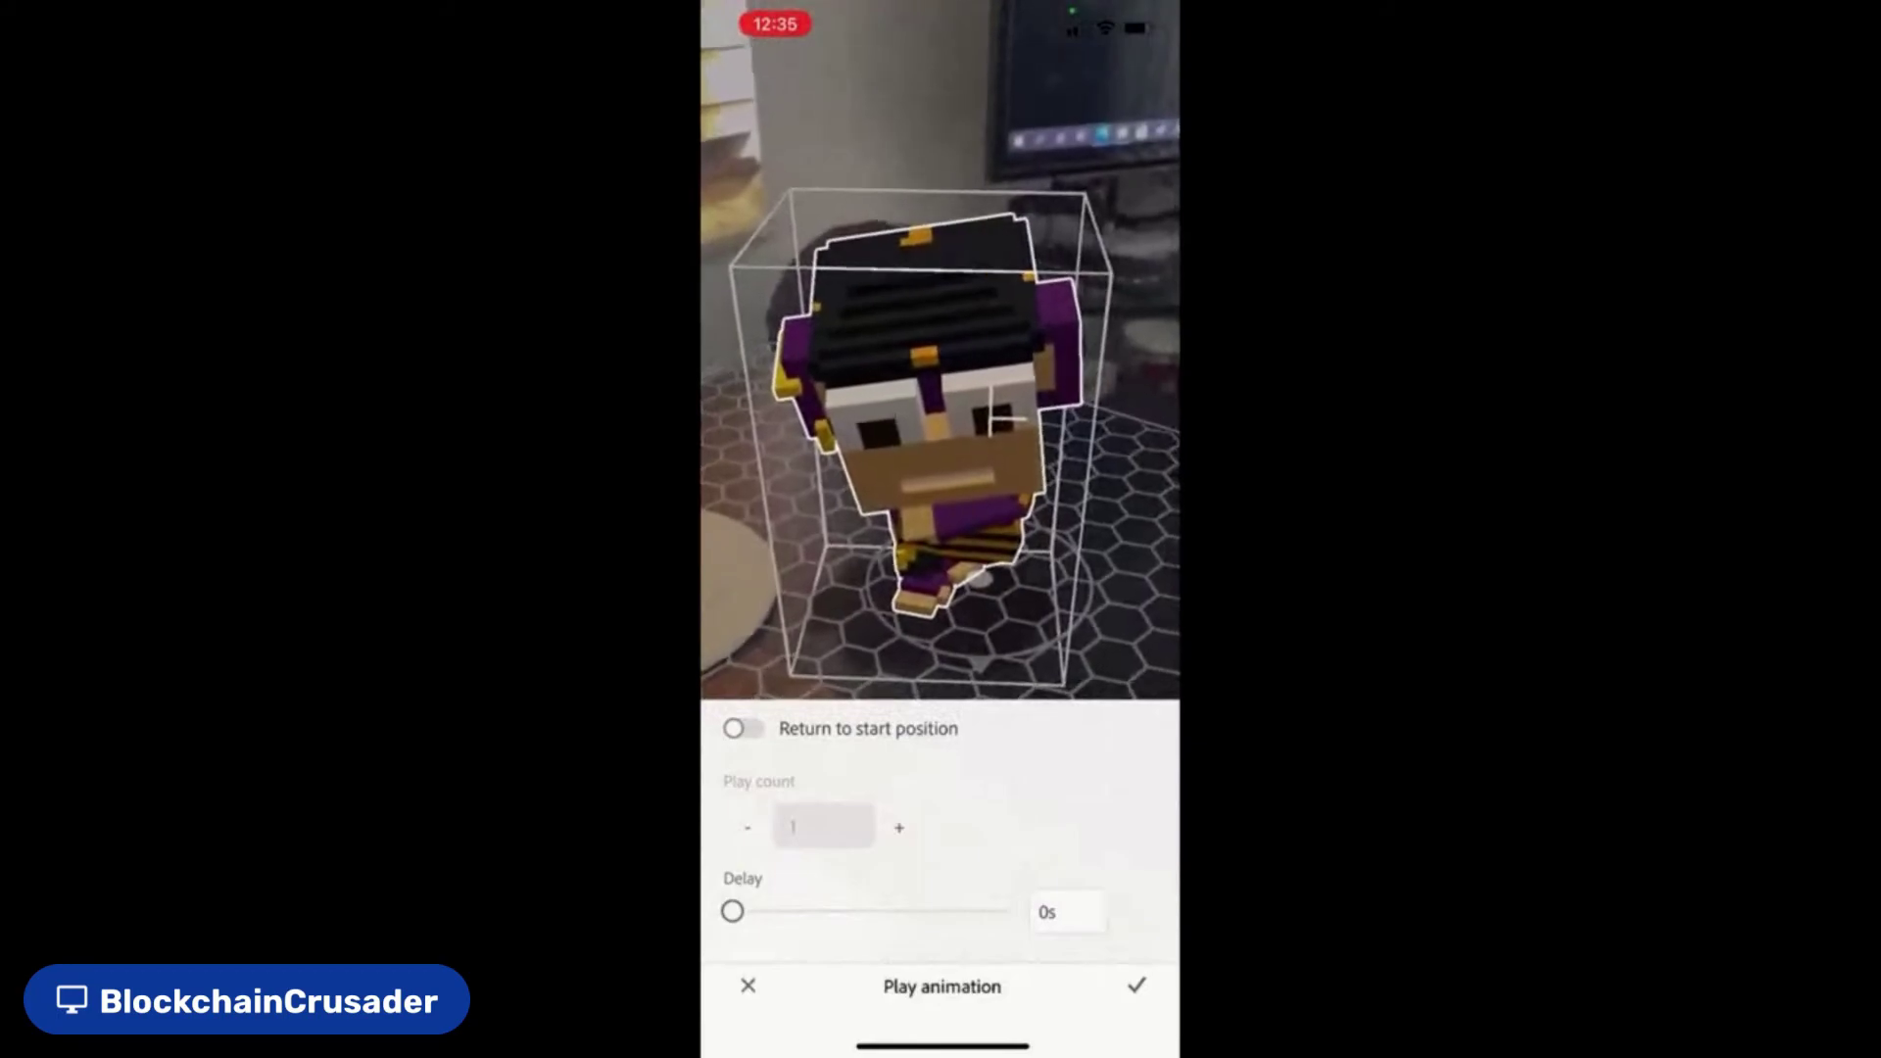
pyautogui.click(1137, 985)
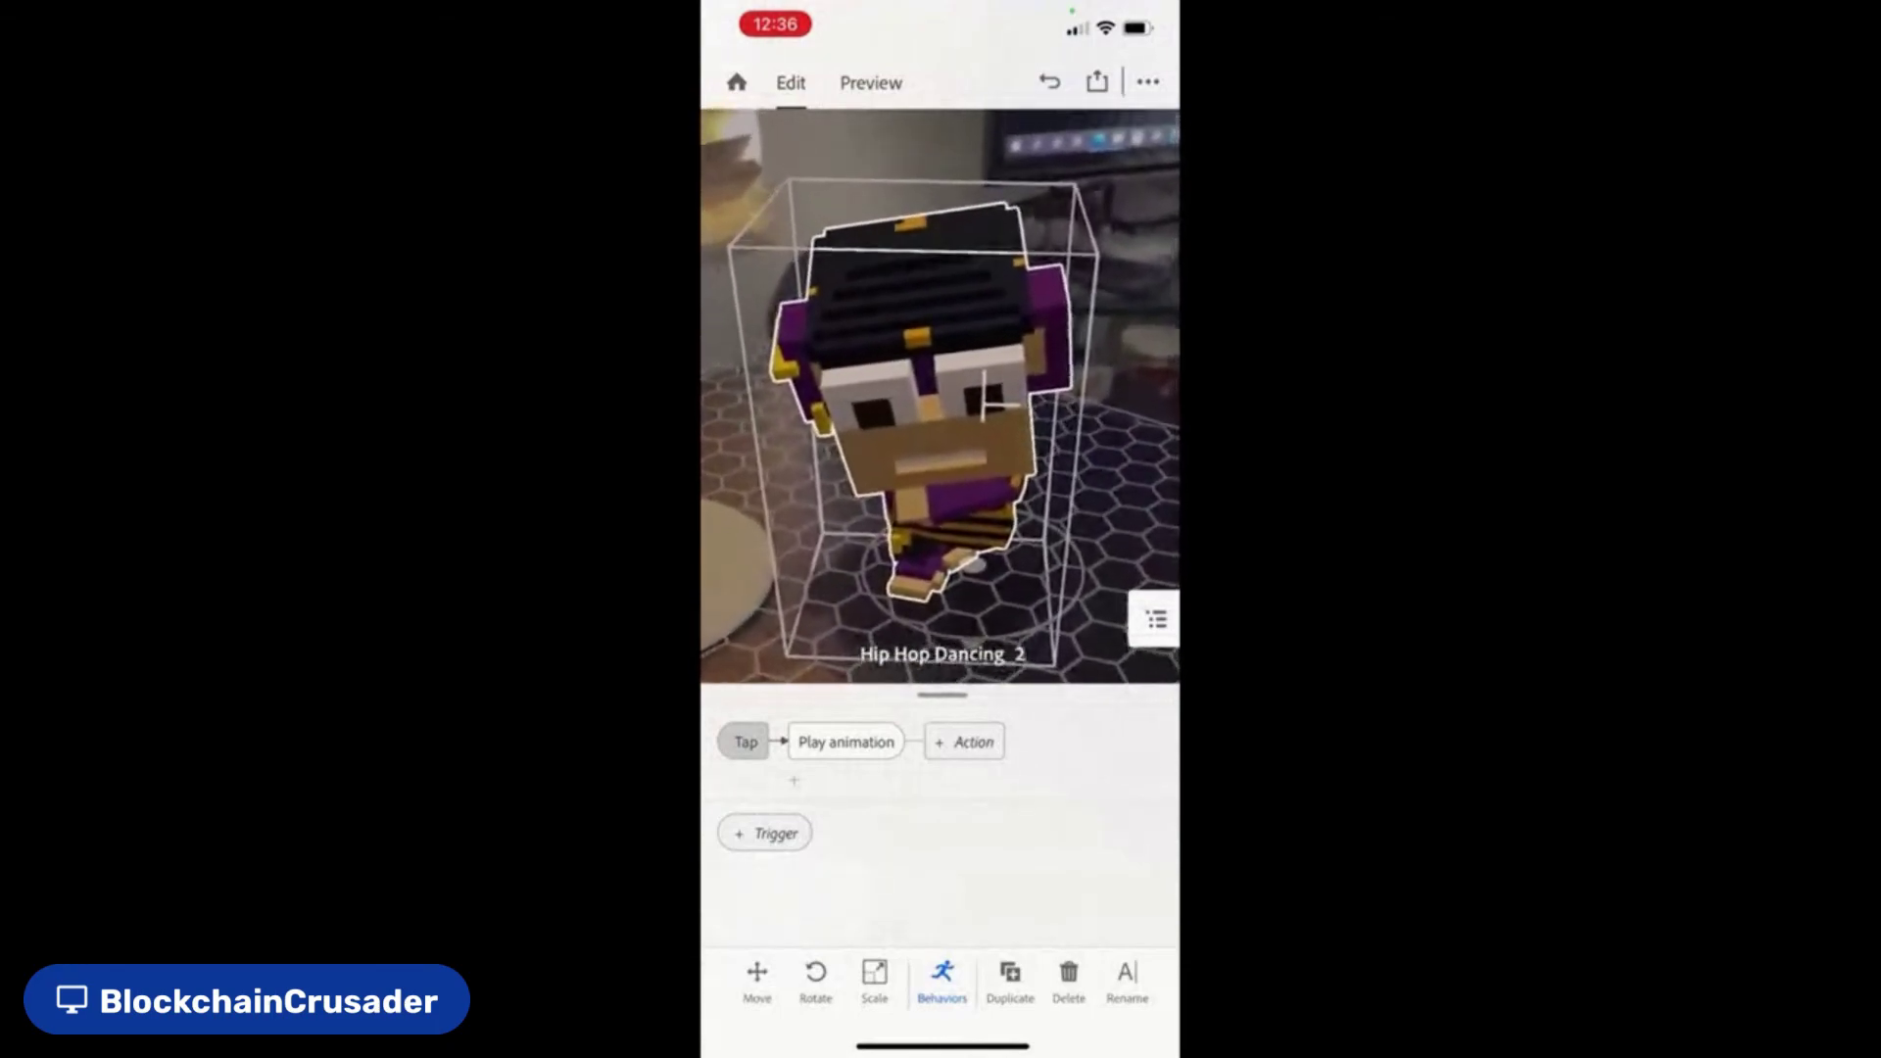
# Switch to Preview to see the Hip Hop Dancing_2 ape standing on the desk
pyautogui.click(871, 83)
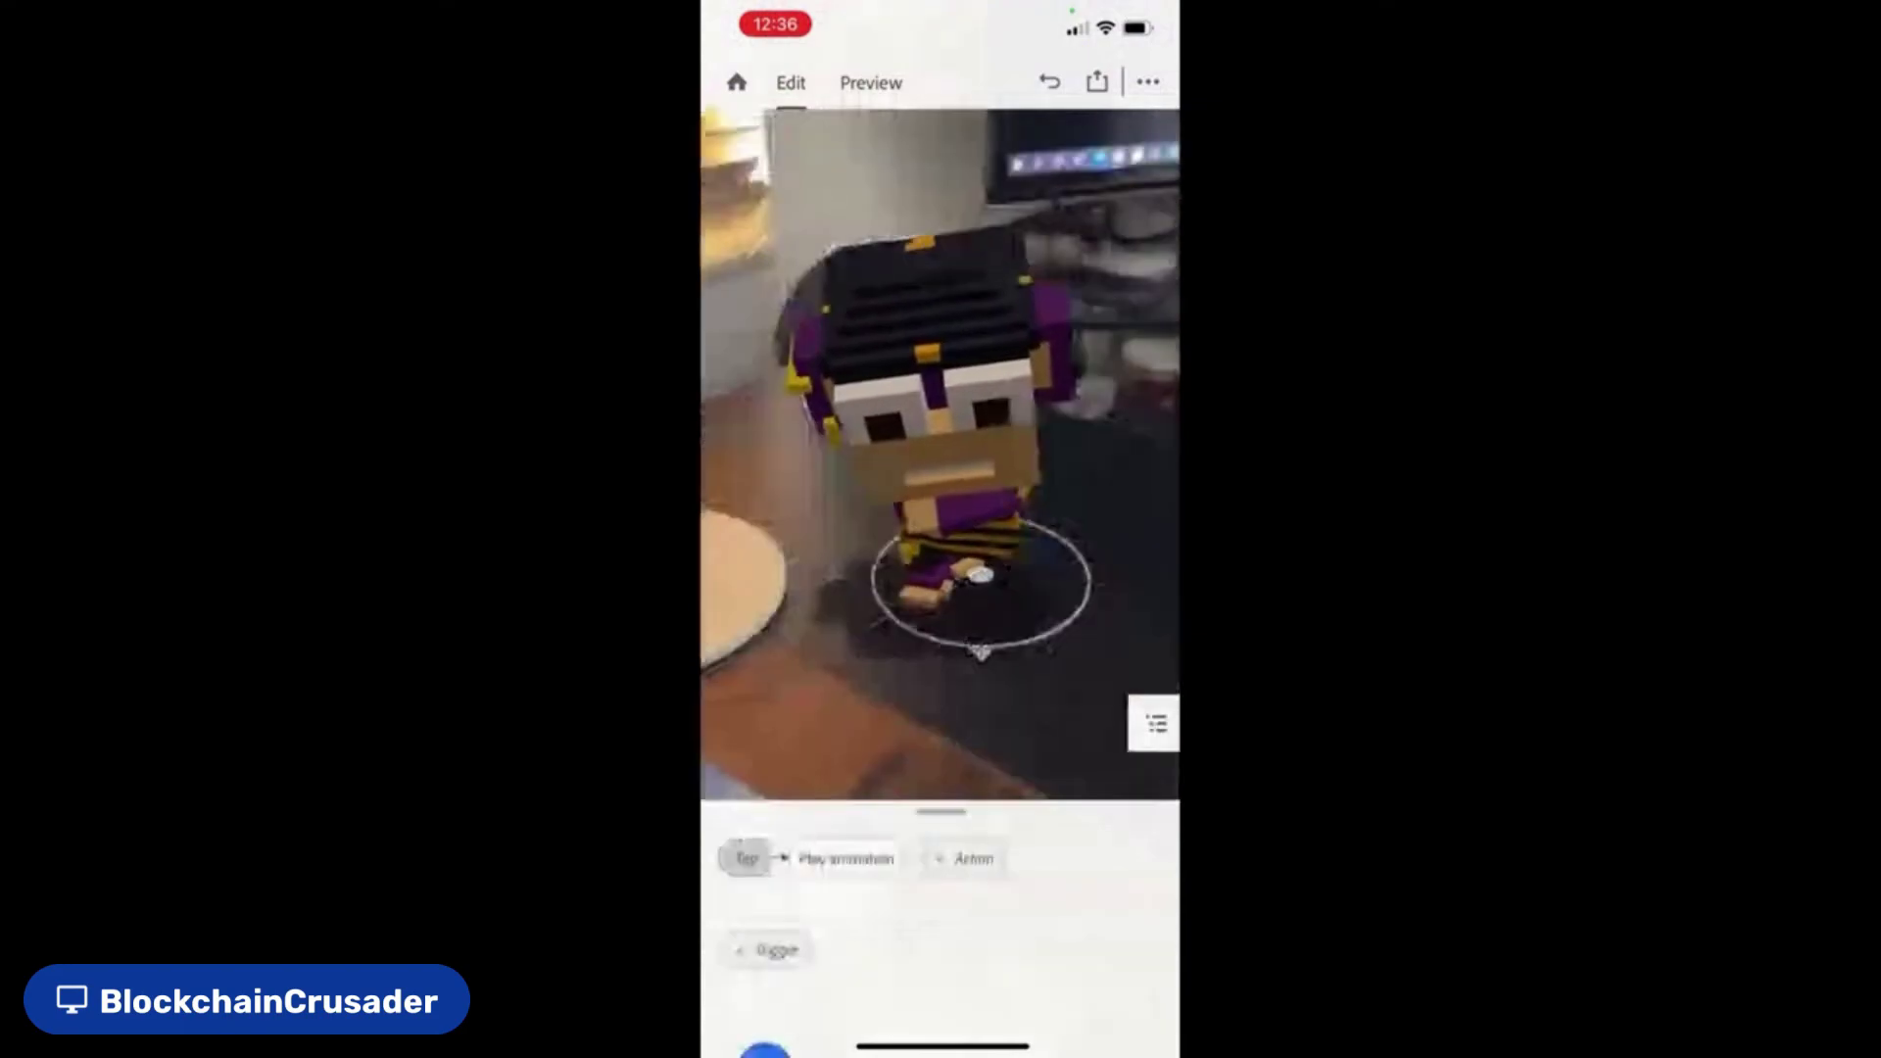